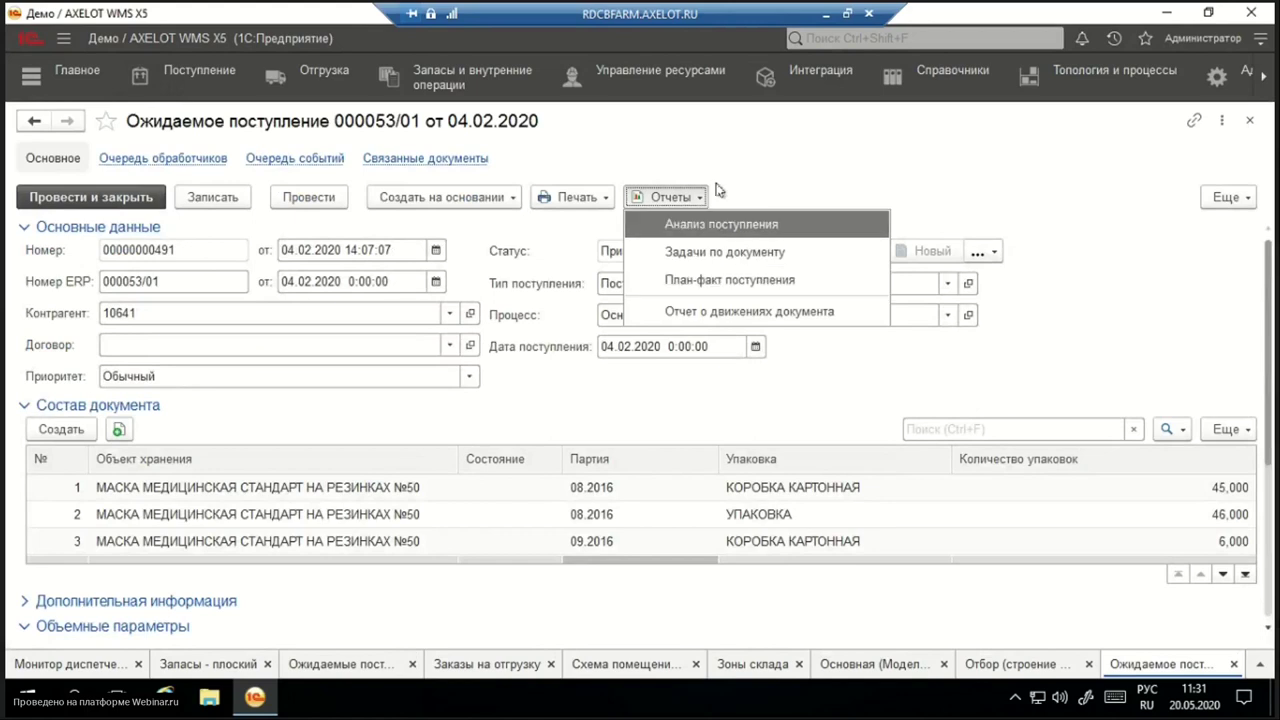
# Generate the План-факт поступления report for the expected receipt, with the period starting on 01.05.2019.
pyautogui.click(725, 282)
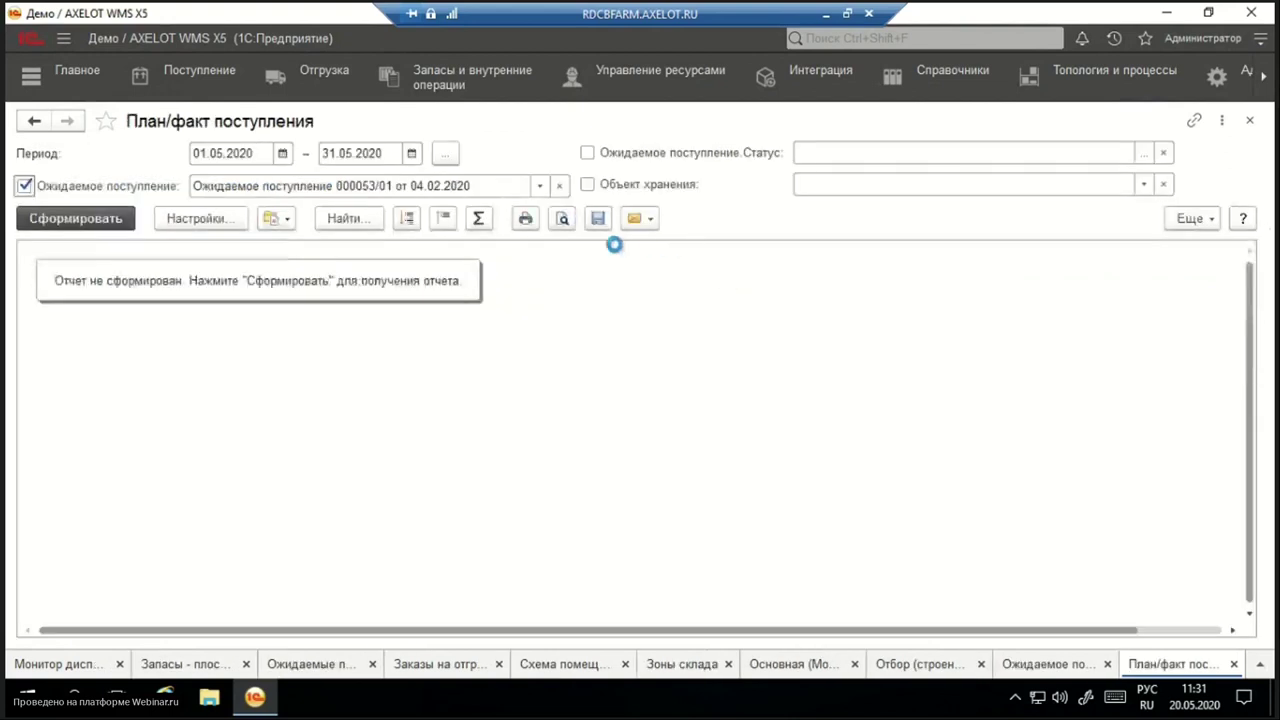
pyautogui.click(283, 153)
pyautogui.click(268, 198)
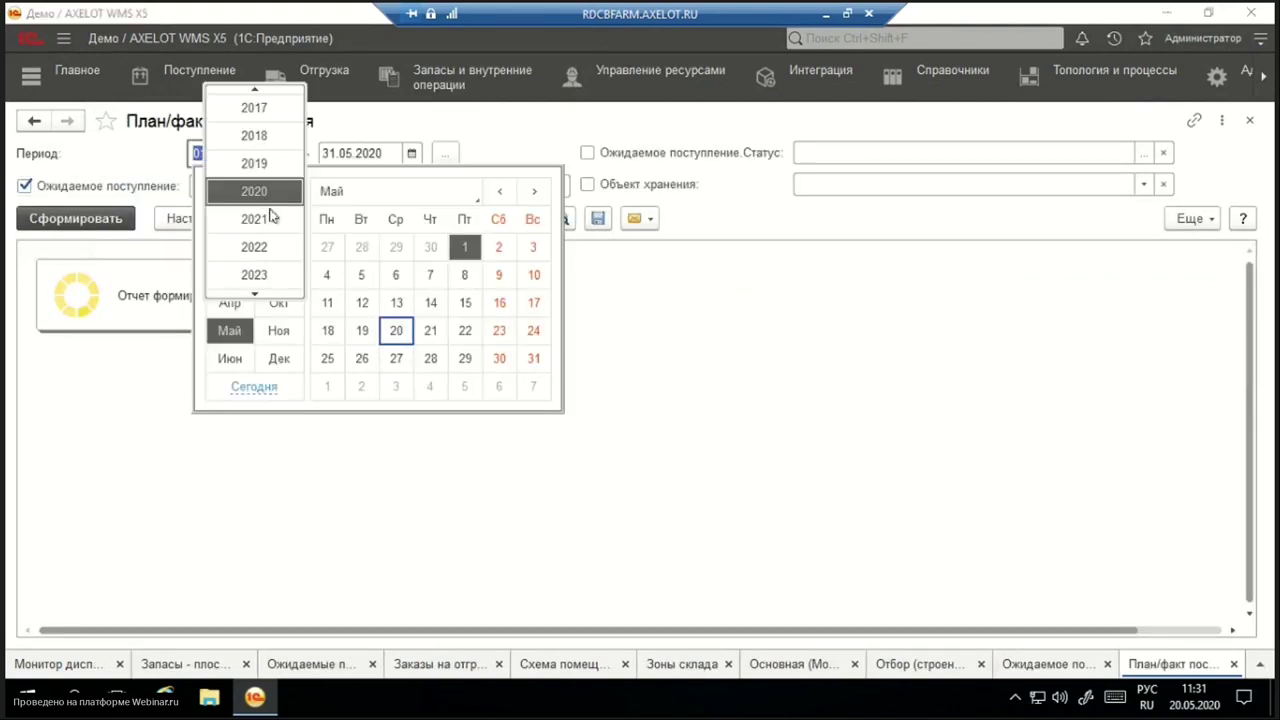
pyautogui.click(251, 163)
pyautogui.press('Return')
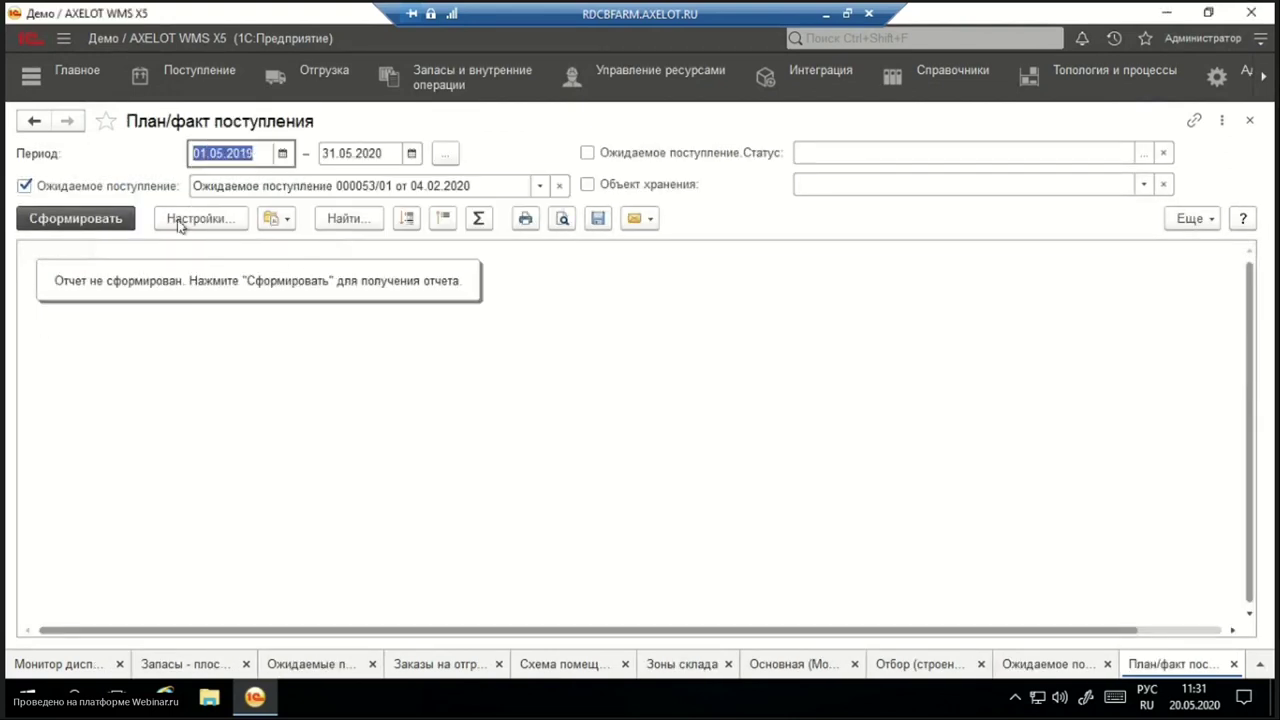
pyautogui.click(100, 214)
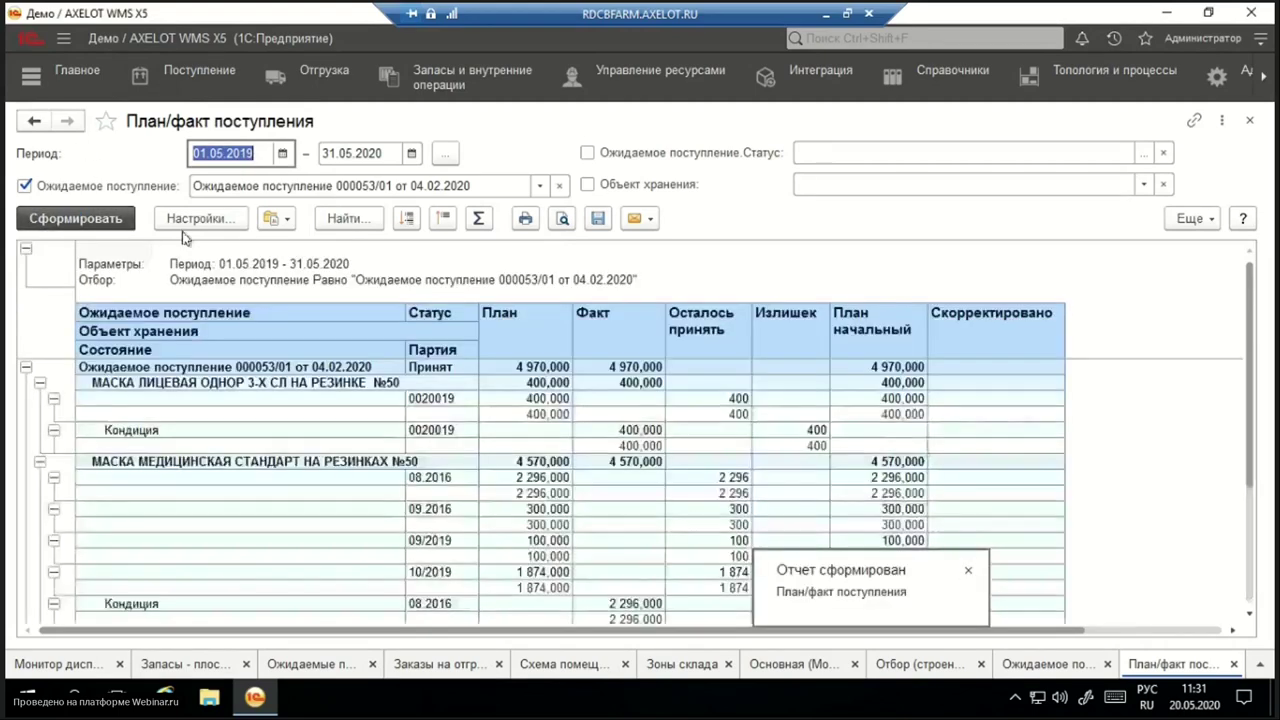
pyautogui.click(1193, 218)
pyautogui.scroll(-3, 1060, 462)
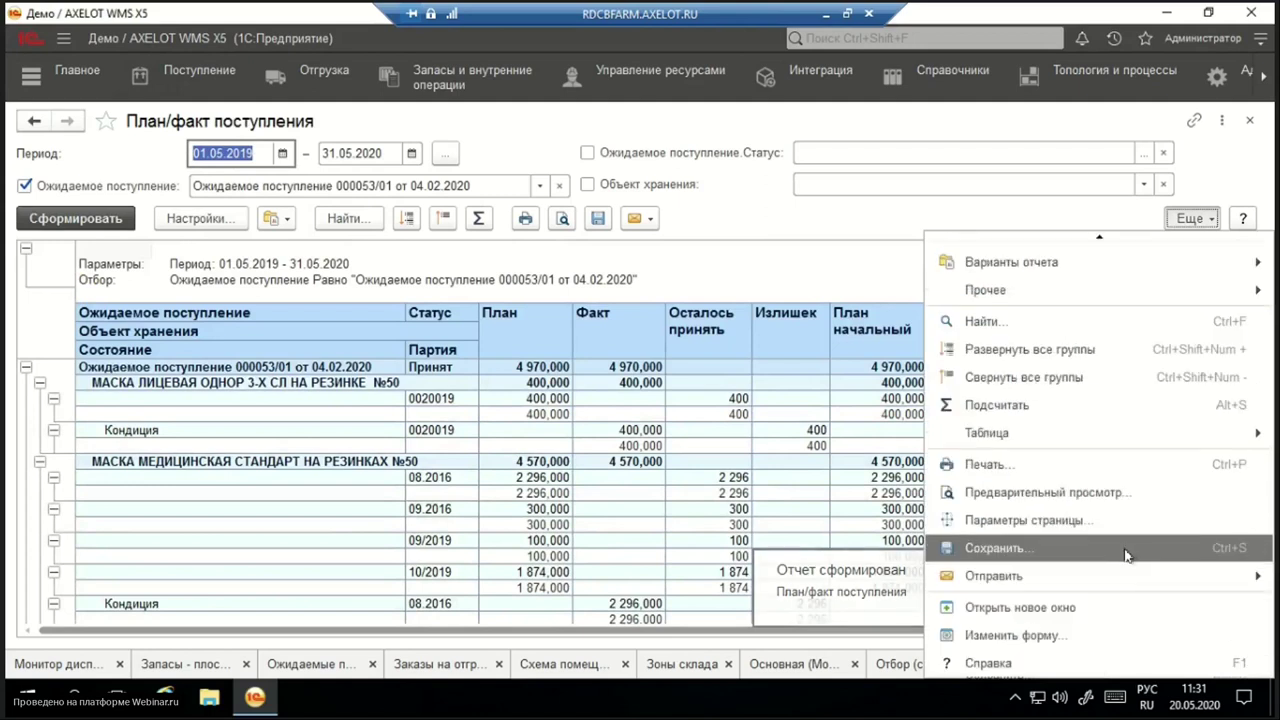
pyautogui.click(1055, 640)
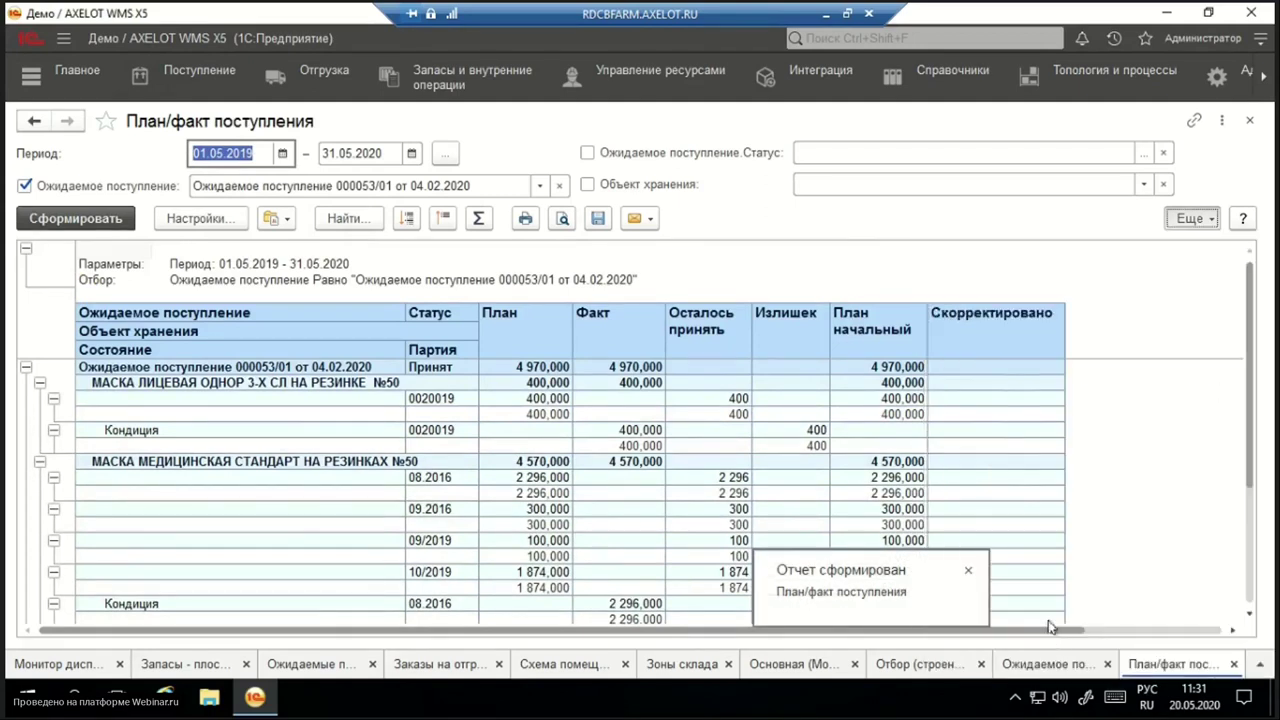
pyautogui.click(963, 131)
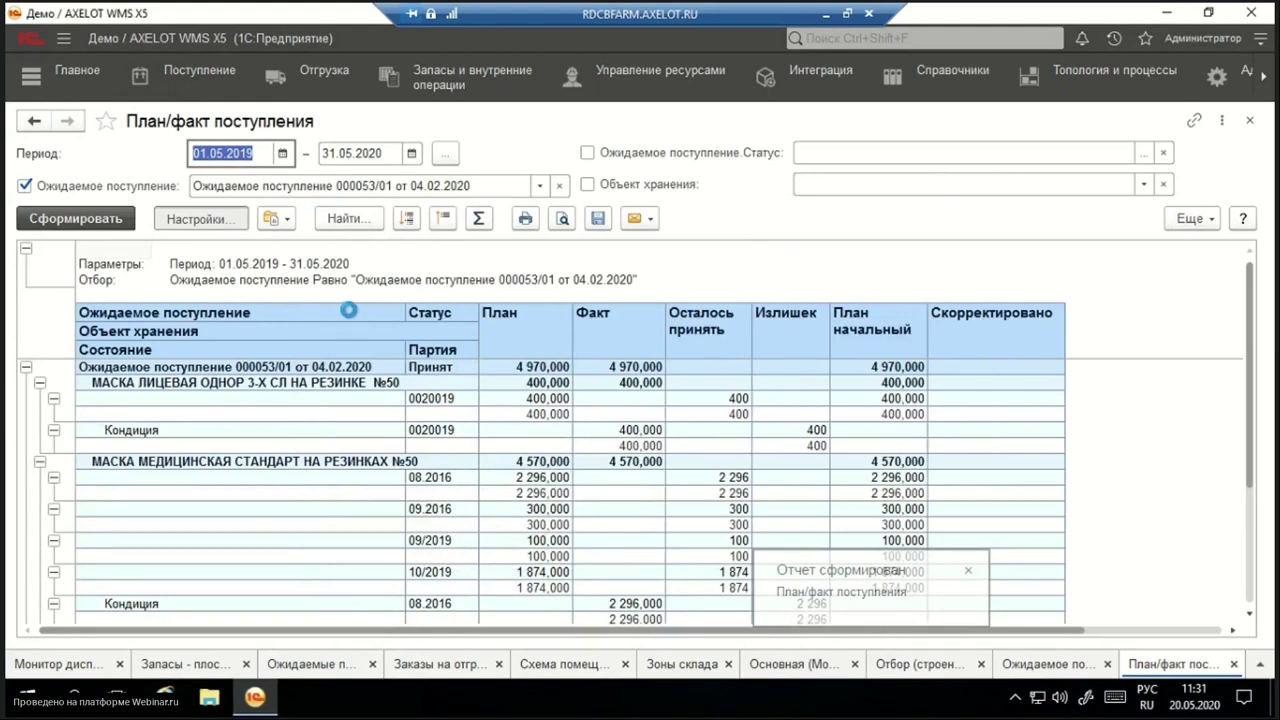
# Review the report settings in the Расширенный view, covering filters, fields and sorting, formatting and structure, and close them without changes.
pyautogui.click(205, 218)
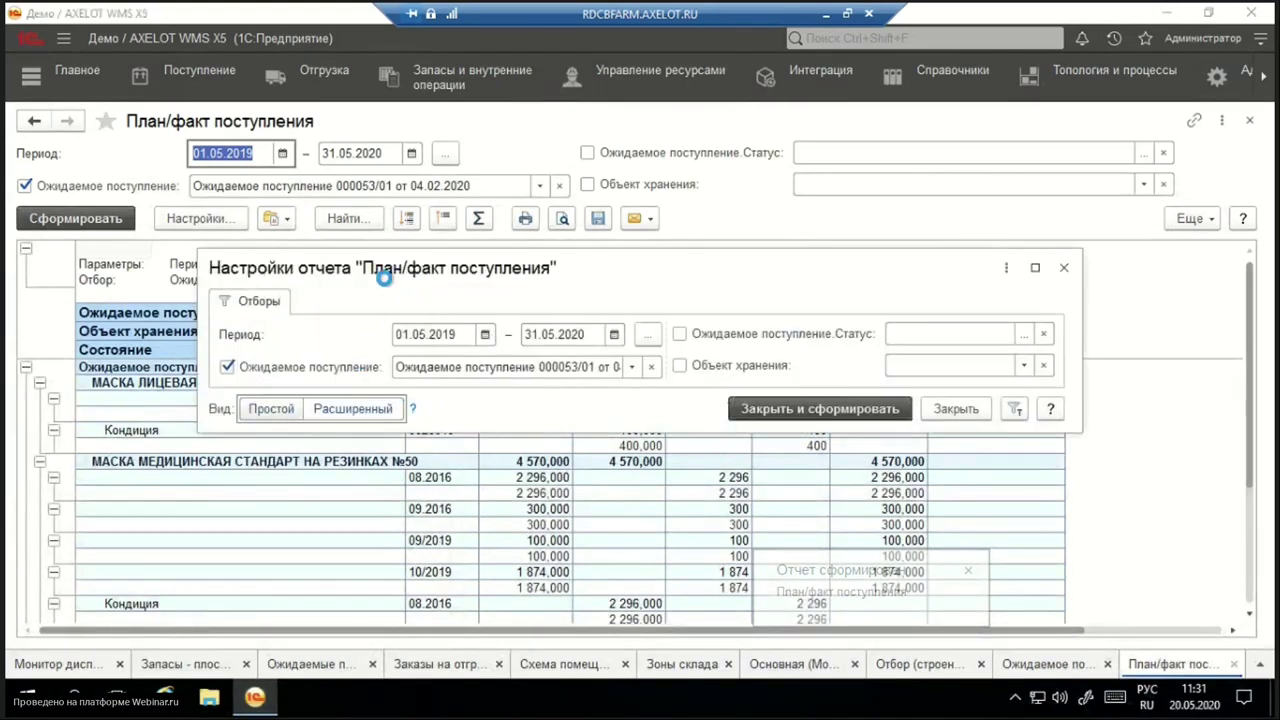
pyautogui.click(378, 412)
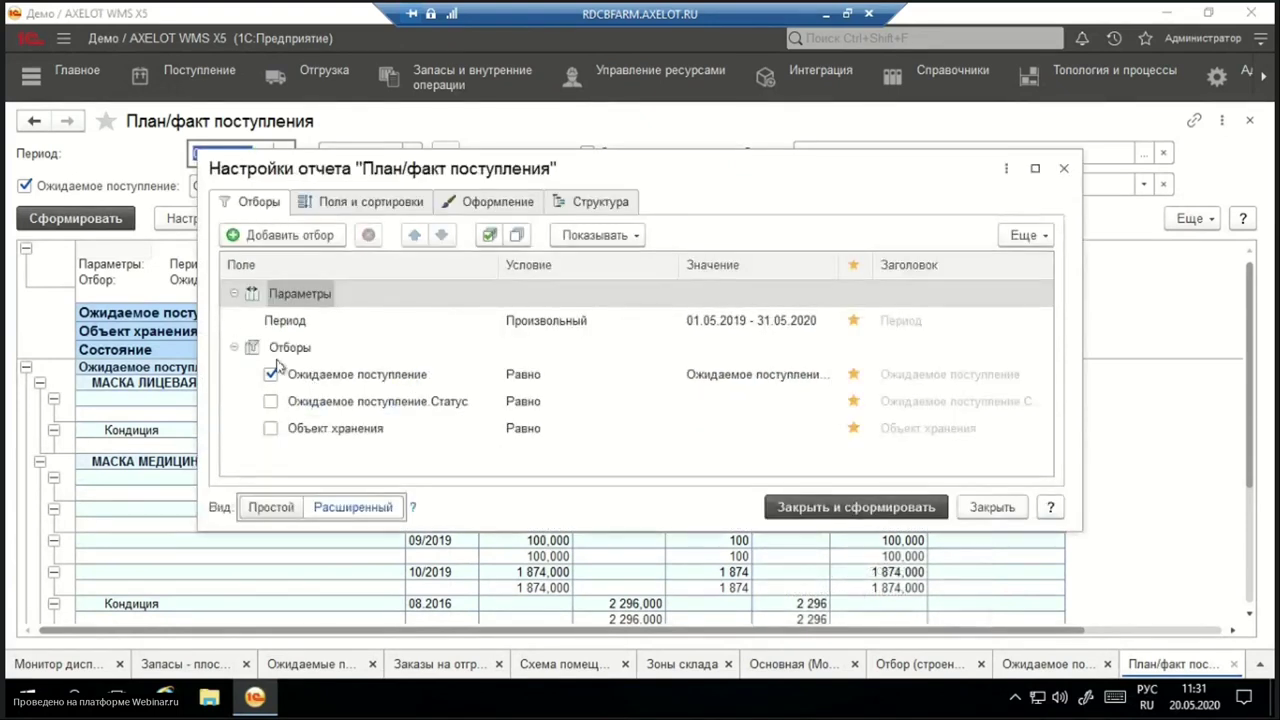
pyautogui.click(357, 205)
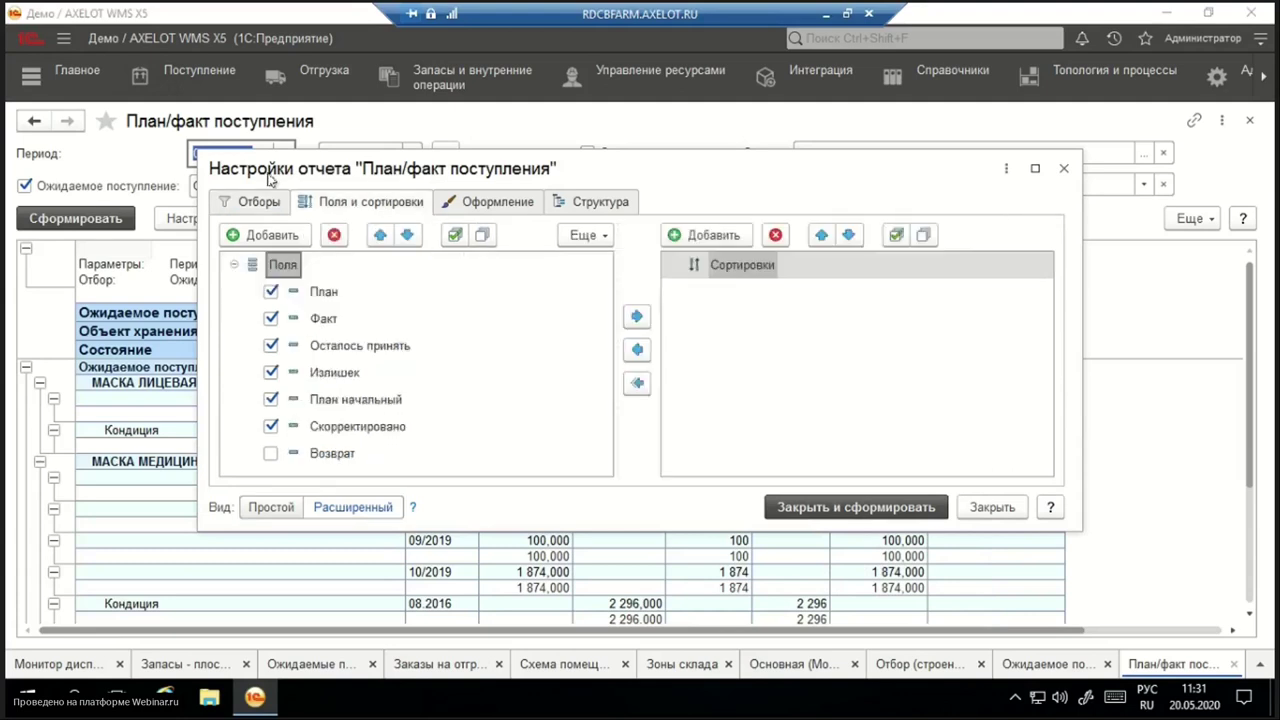
pyautogui.click(497, 203)
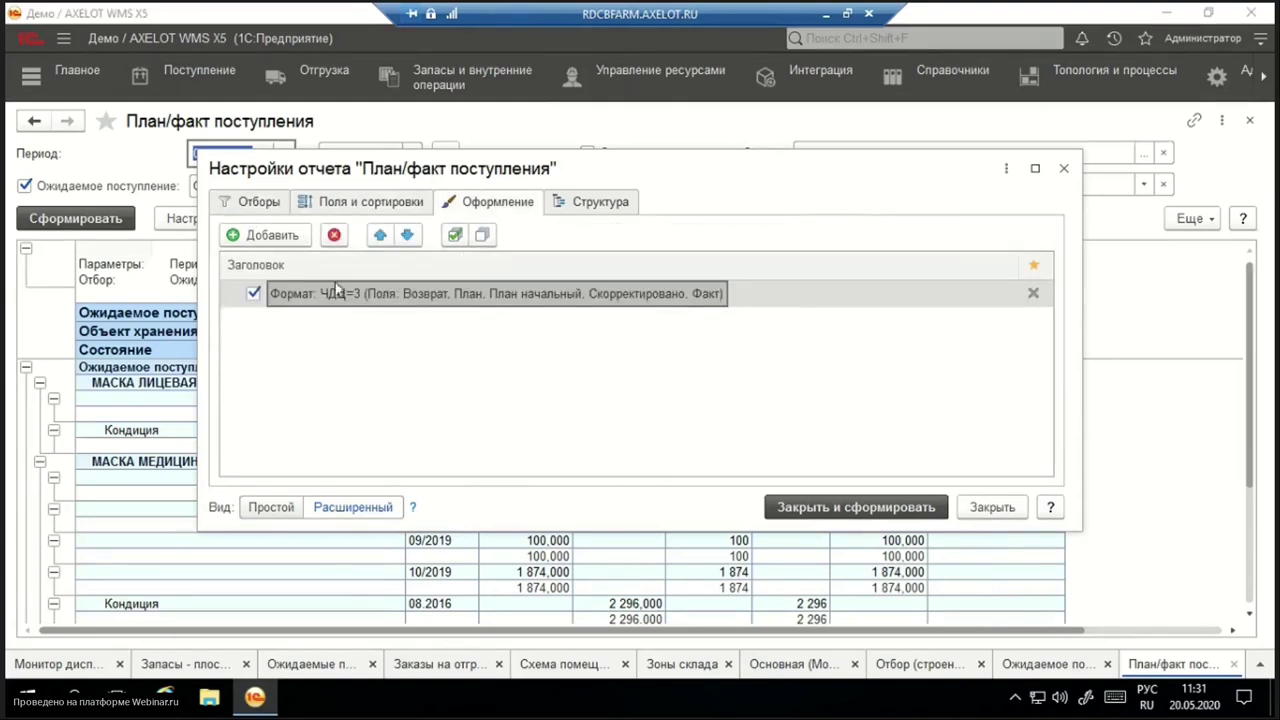
pyautogui.click(583, 205)
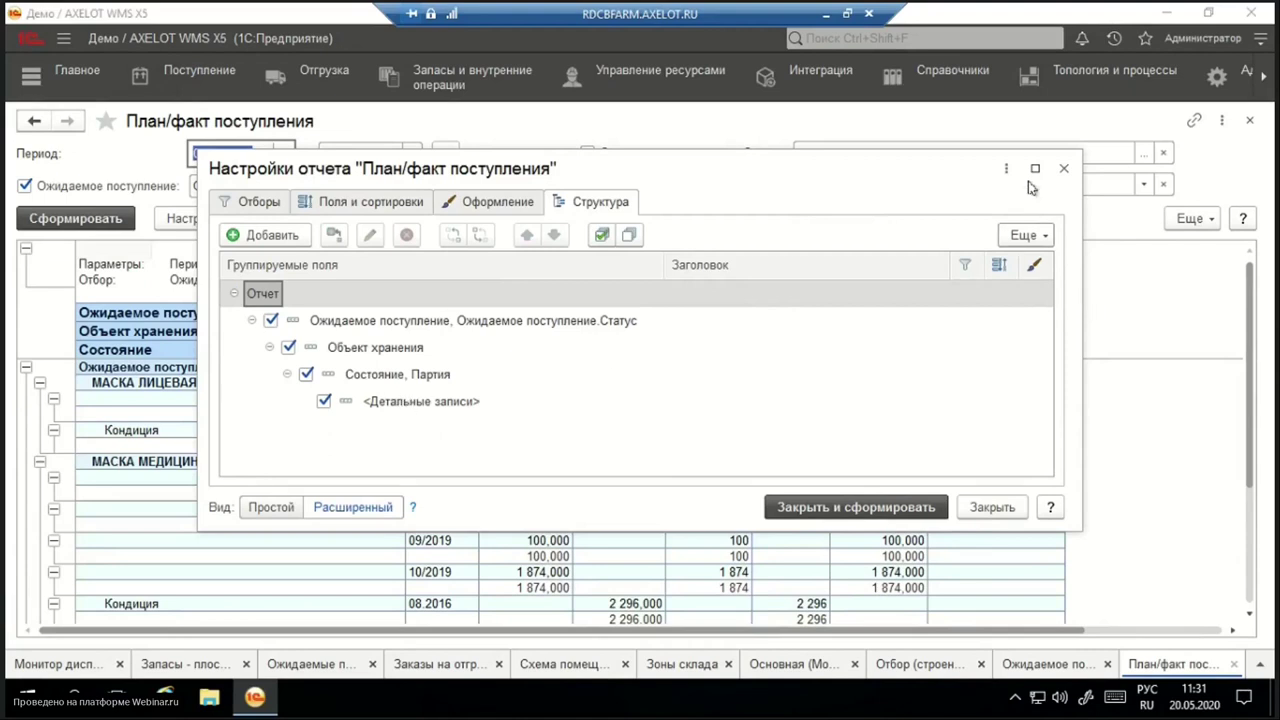
pyautogui.click(1064, 168)
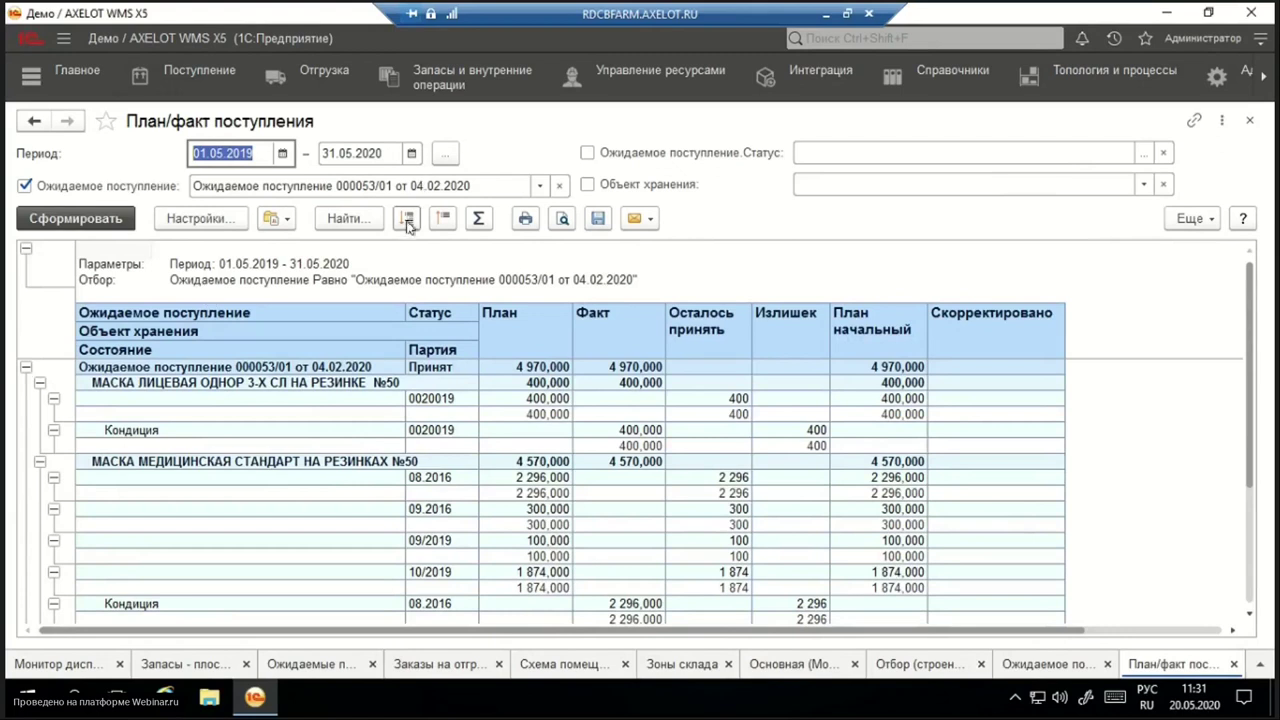
# Collapse the report groups, expand the expected receipt to its storage items, and examine their Факт and Скорректировано columns.
pyautogui.click(443, 218)
pyautogui.click(30, 345)
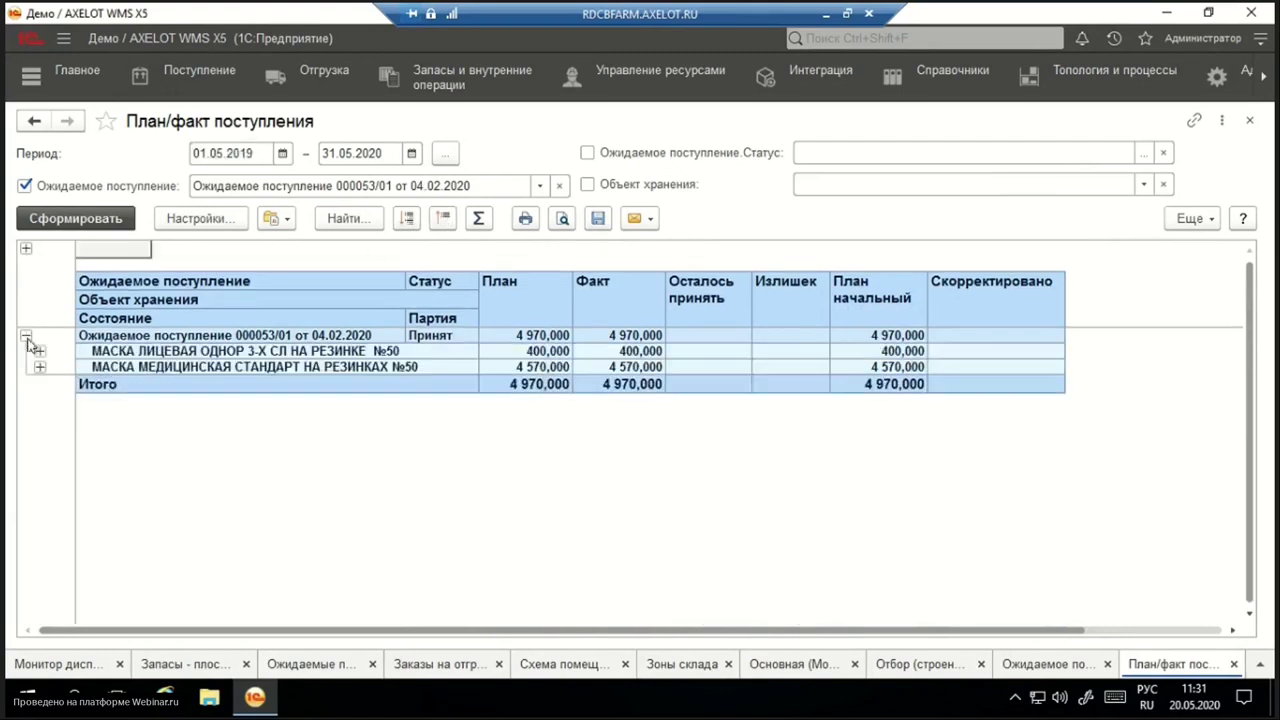
pyautogui.click(217, 351)
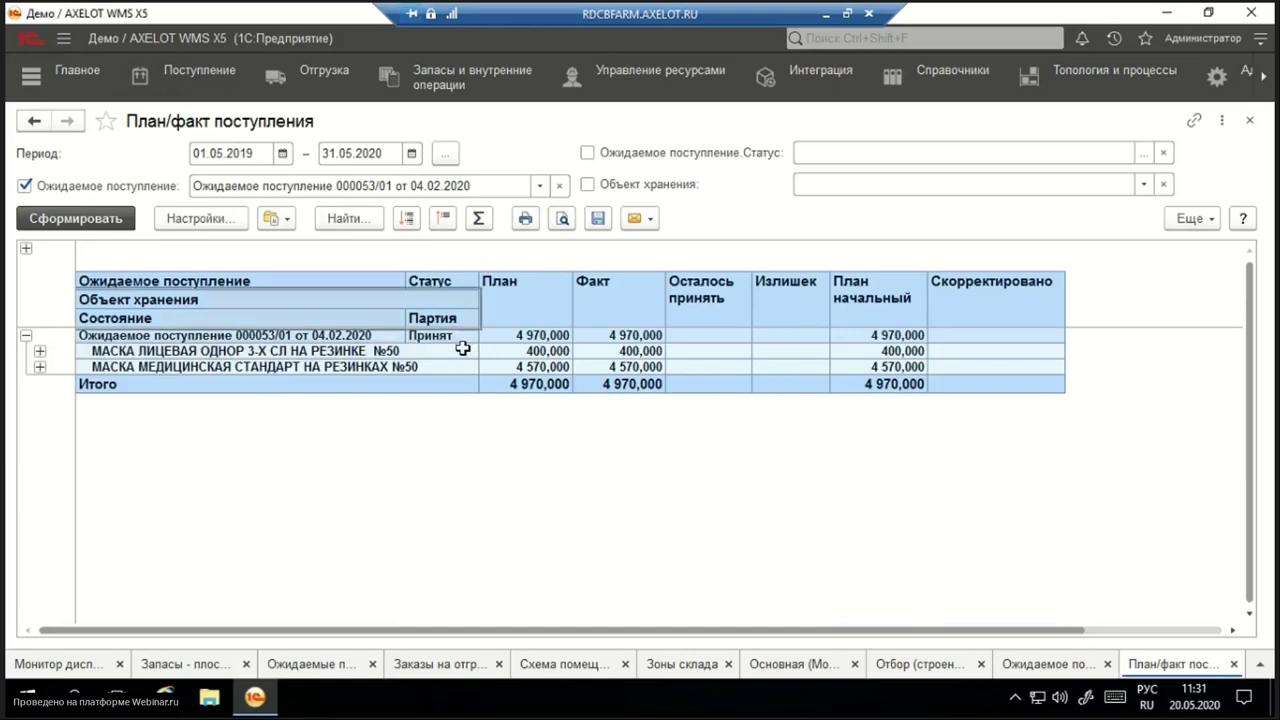
pyautogui.click(594, 367)
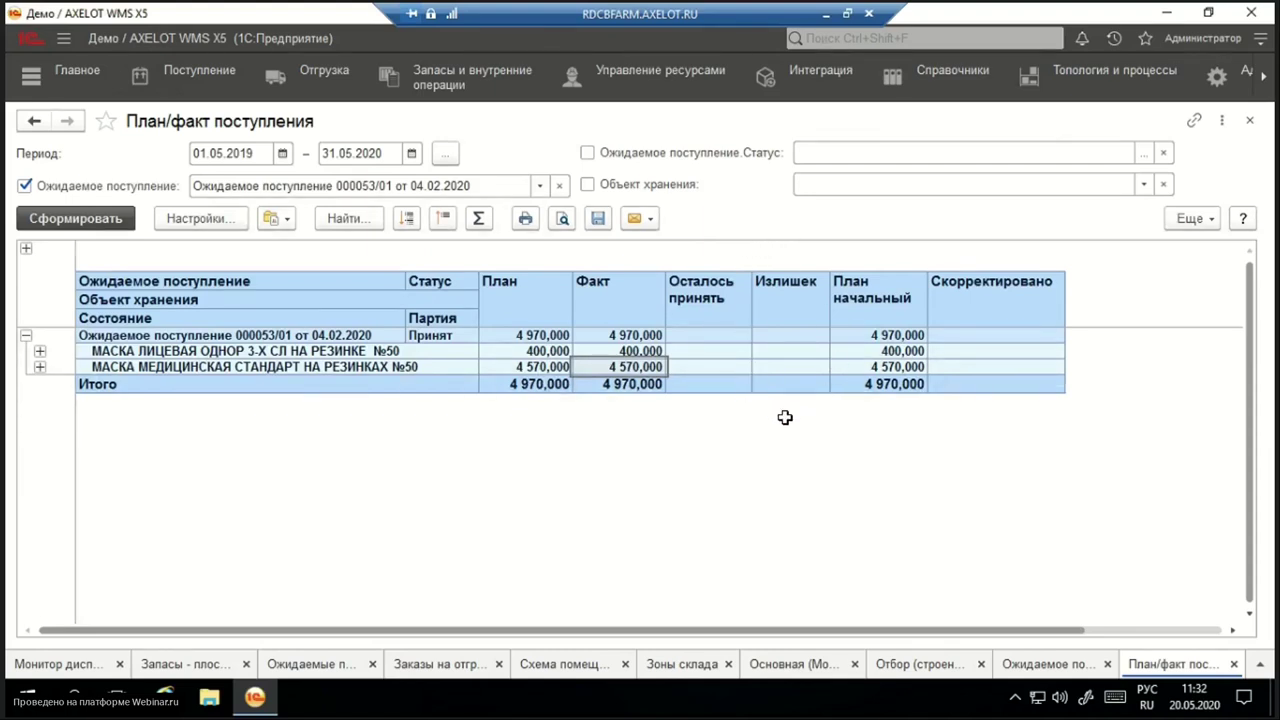
pyautogui.click(1002, 338)
pyautogui.click(992, 367)
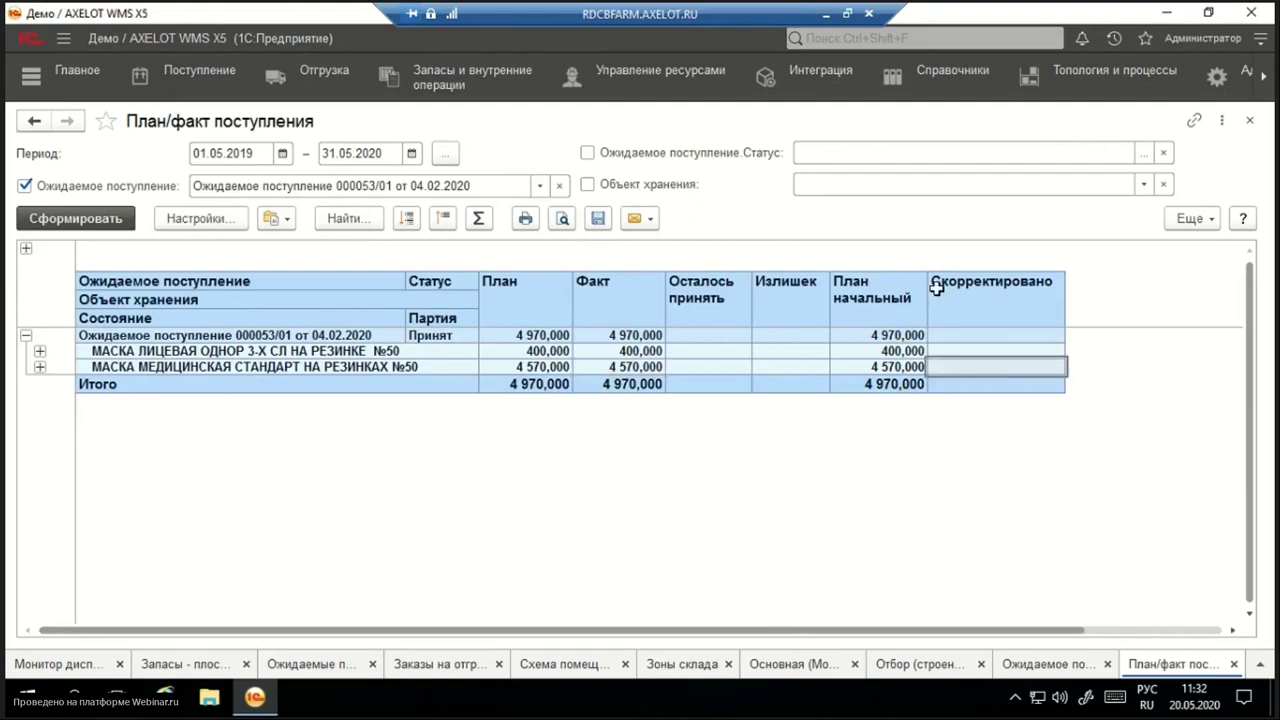
pyautogui.click(982, 350)
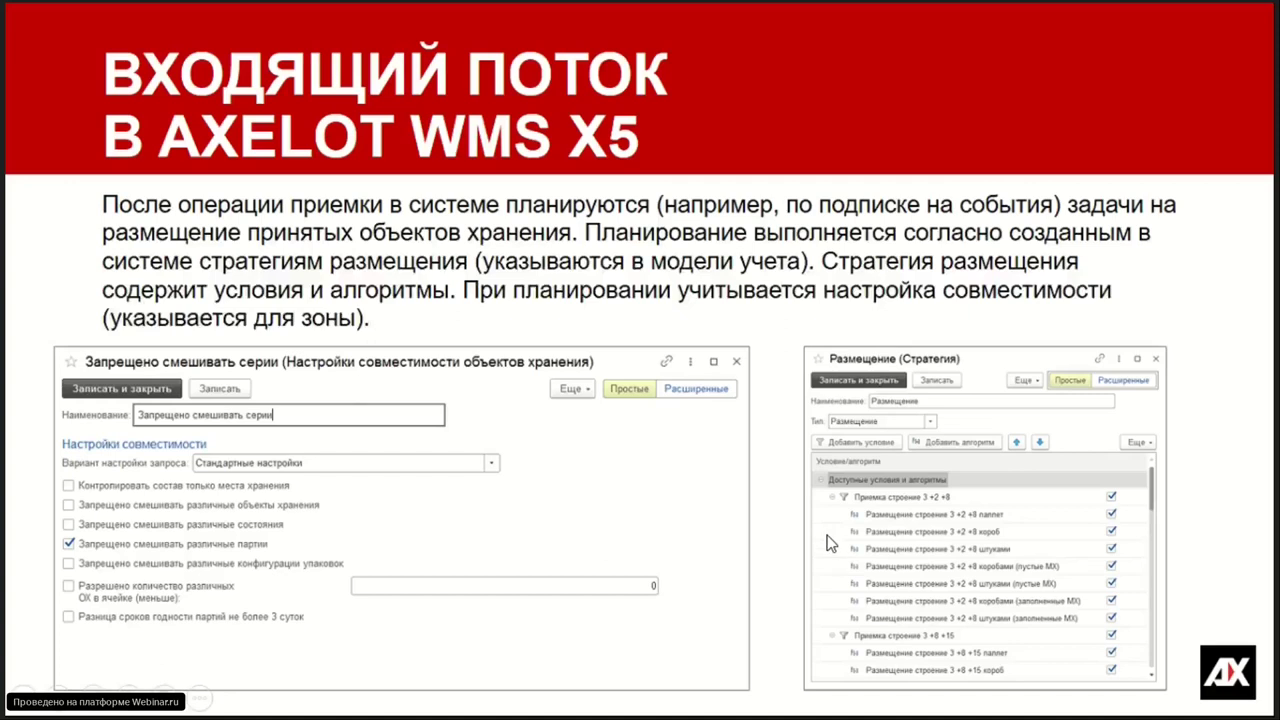
# Switch from the slides to AXELOT WMS X5 and open the Размещение strategy from the list of planning strategies.
pyautogui.hotkey('alt', 'Tab')
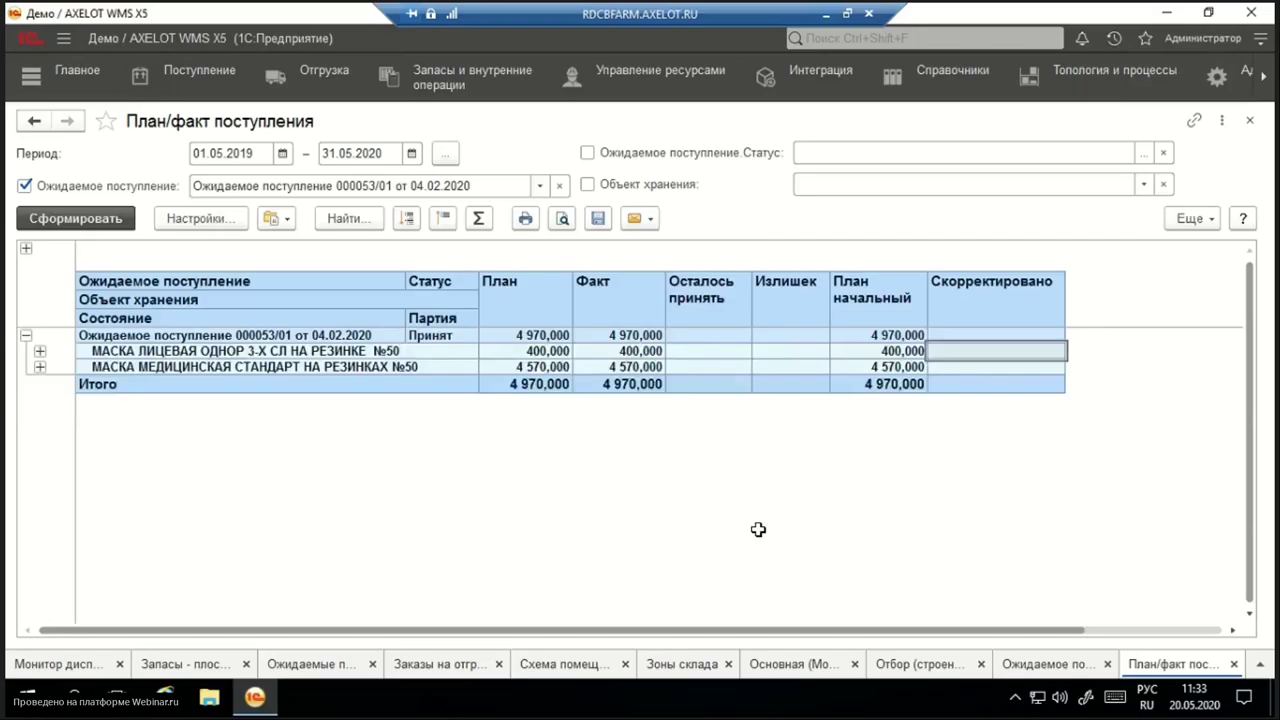
pyautogui.click(1105, 82)
pyautogui.scroll(-5, 140, 490)
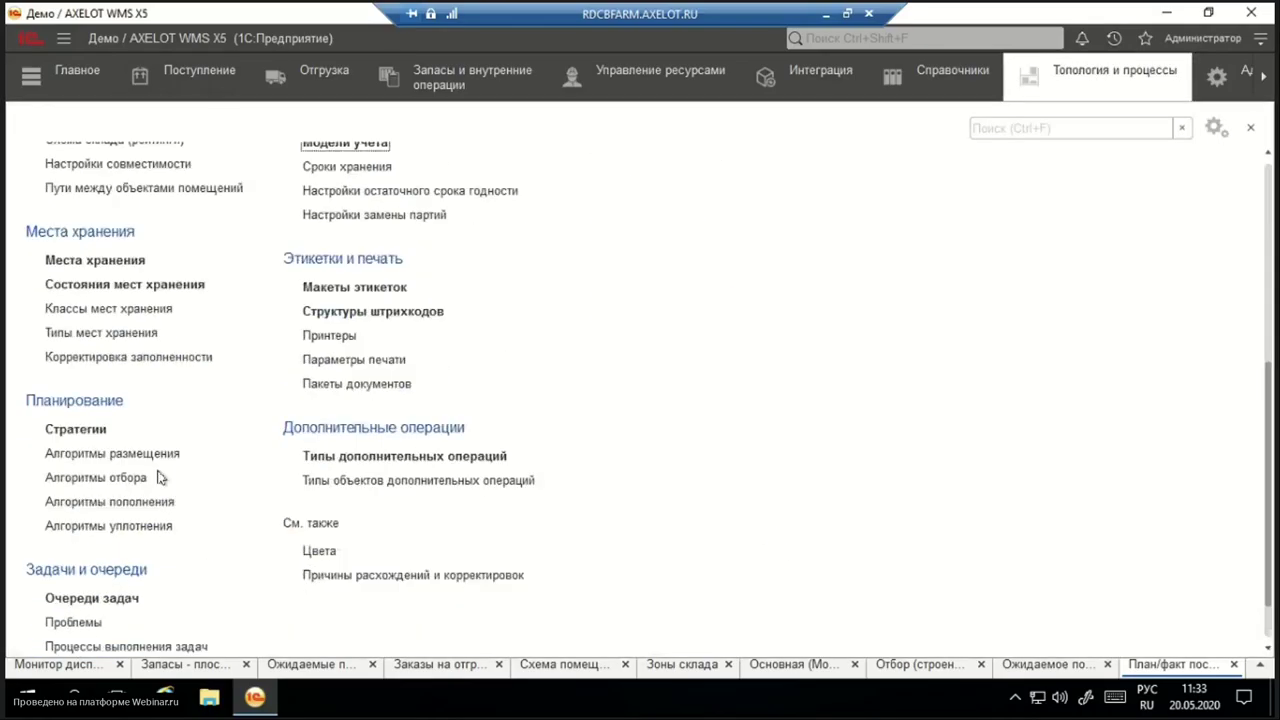
pyautogui.click(68, 367)
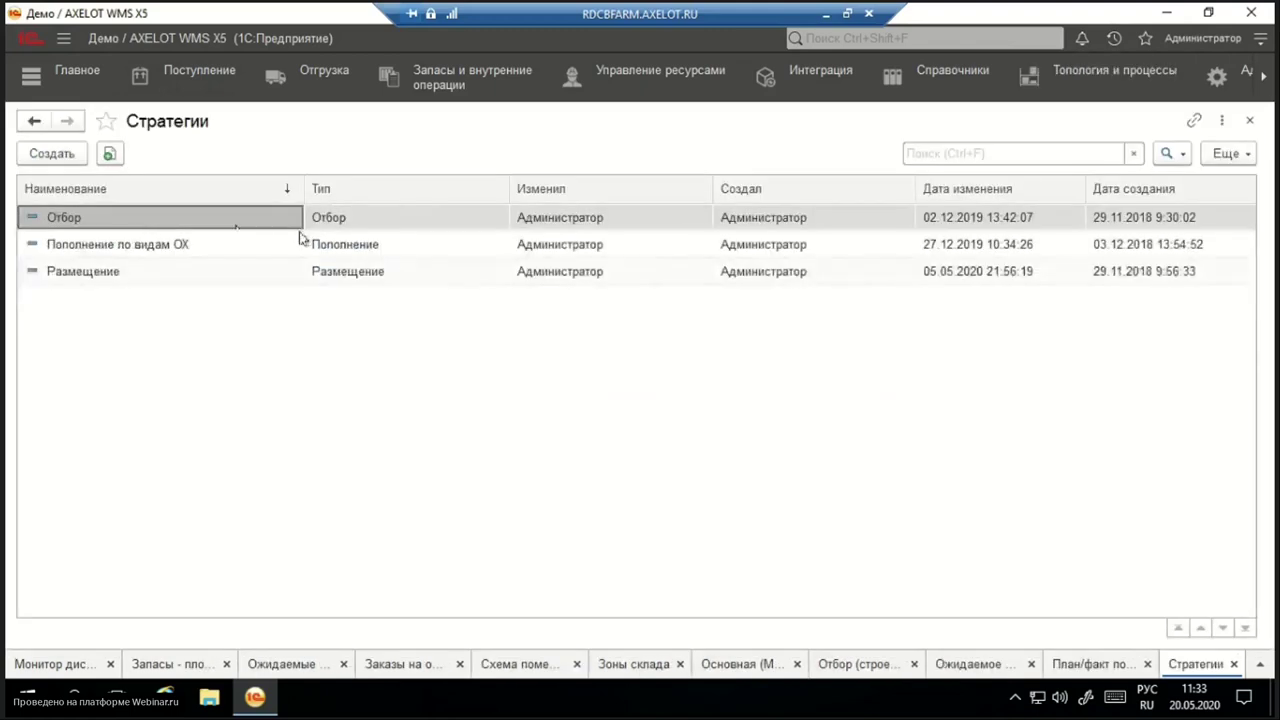
pyautogui.doubleClick(100, 272)
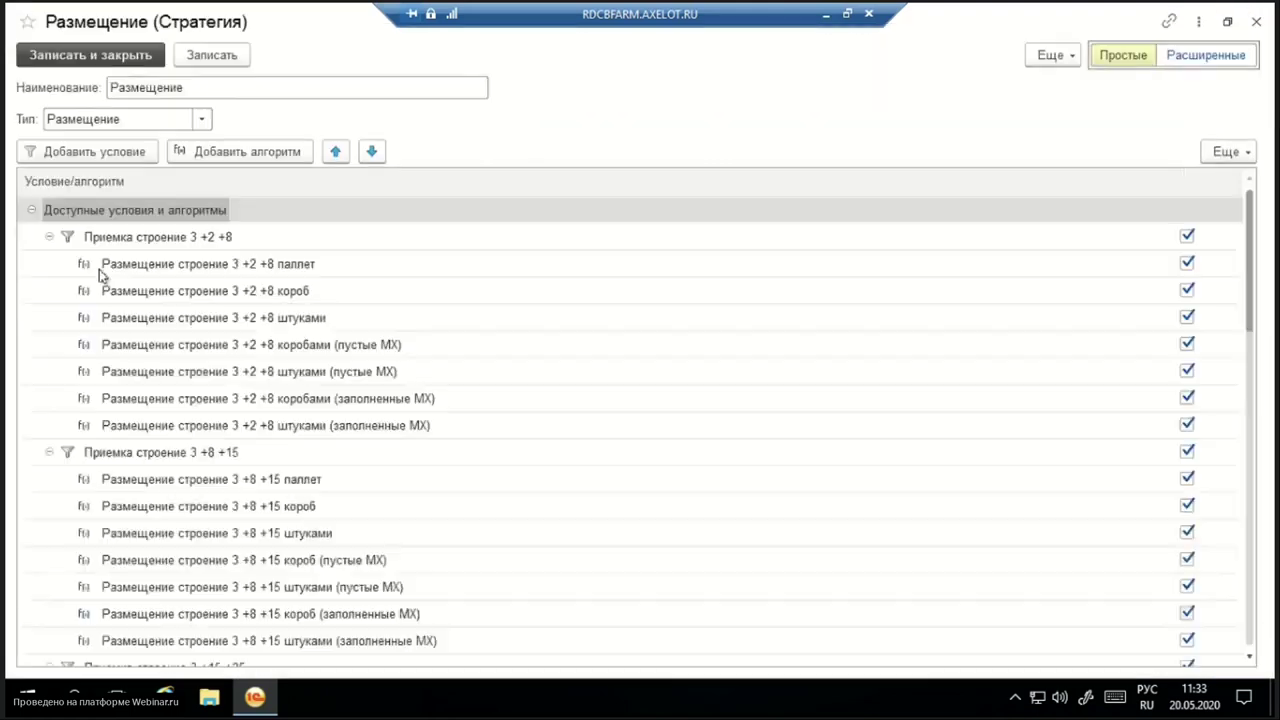
# Open the strategy condition Приемка строение 3 +2 +8, examine the comparison type of its storage location filter, and close it.
pyautogui.click(150, 244)
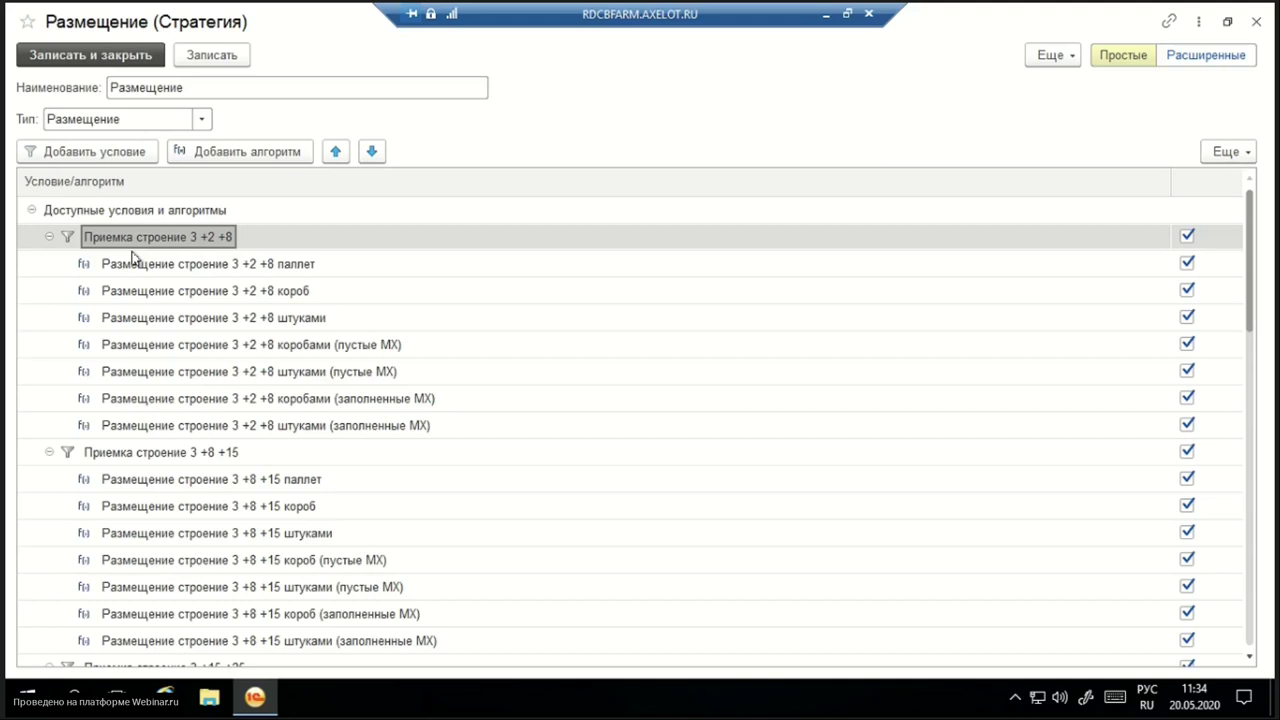
pyautogui.doubleClick(143, 237)
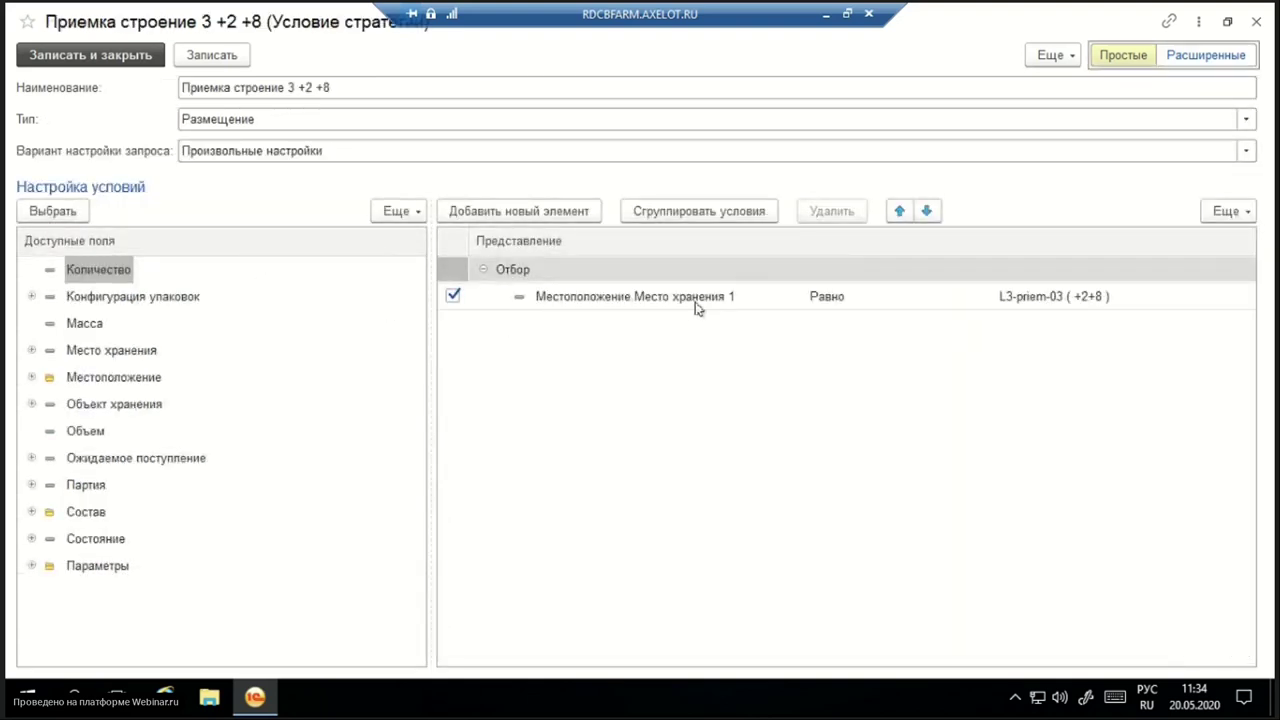
pyautogui.click(830, 298)
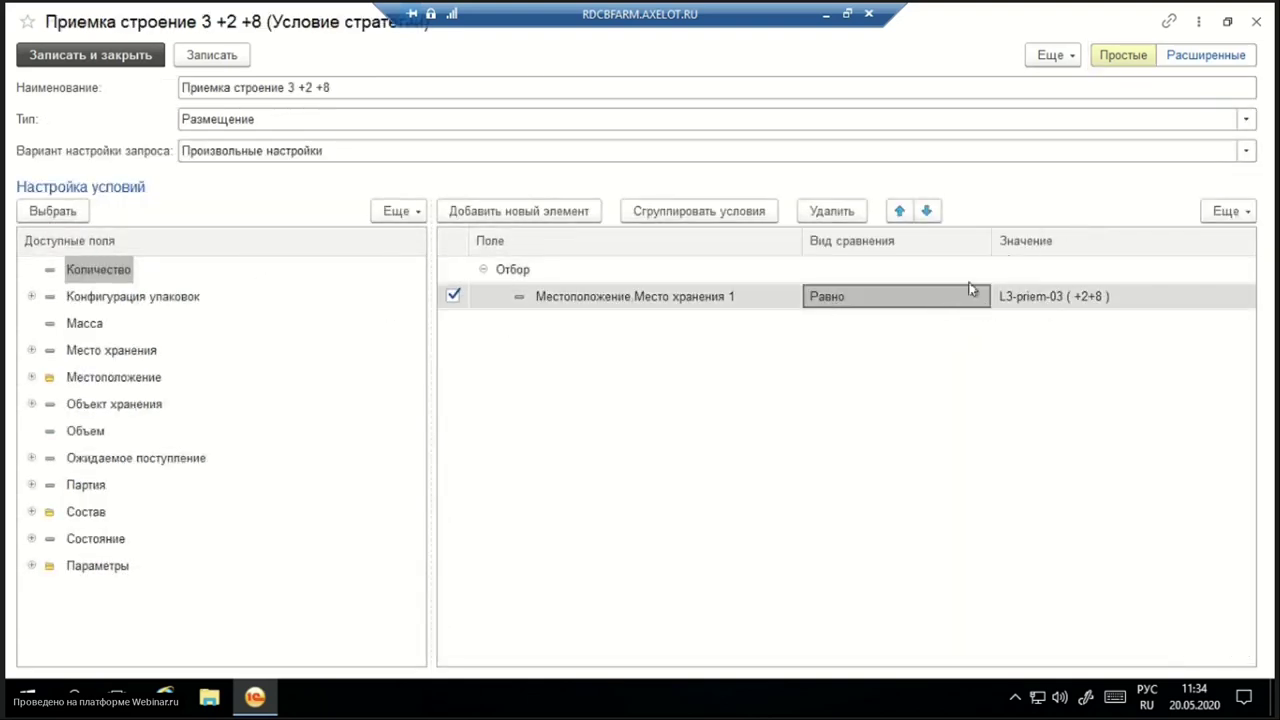
pyautogui.click(1256, 21)
# Examine the placement algorithms under the conditions Приемка строение 3 +2 +8 and 3 +8 +15, collapsing and re-expanding both groups.
pyautogui.click(248, 266)
pyautogui.click(213, 316)
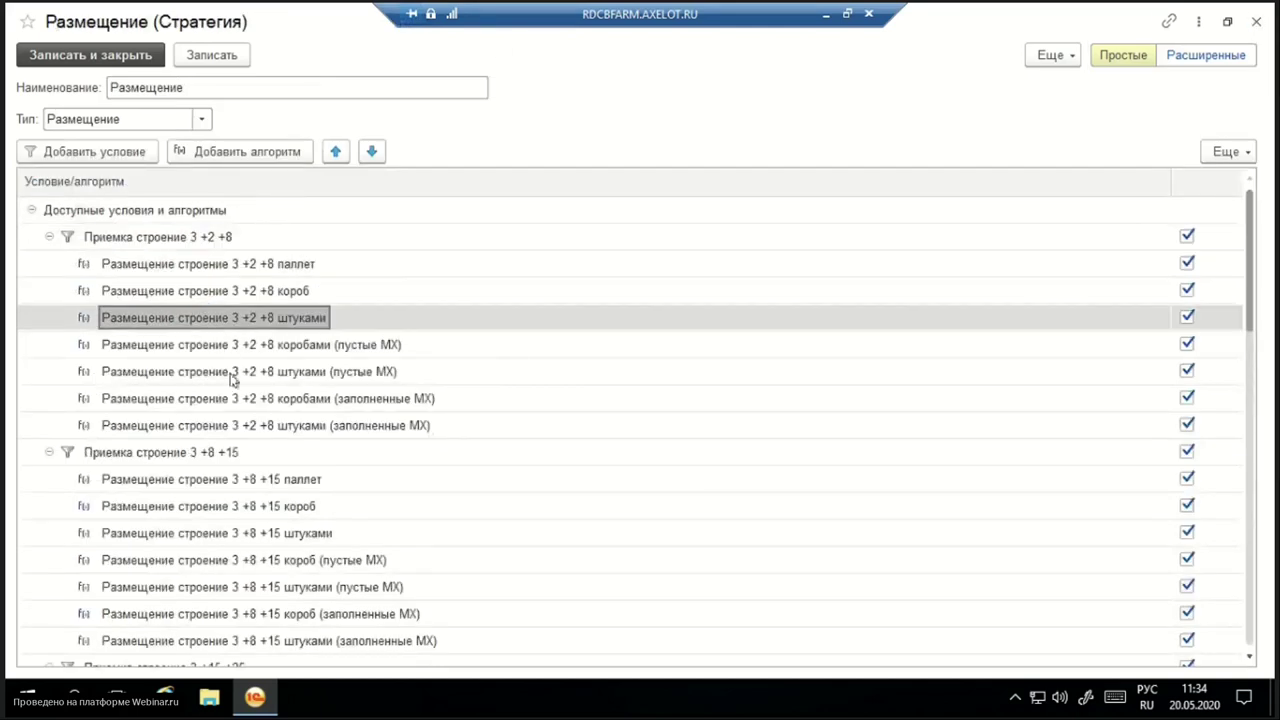
pyautogui.click(244, 373)
pyautogui.click(265, 274)
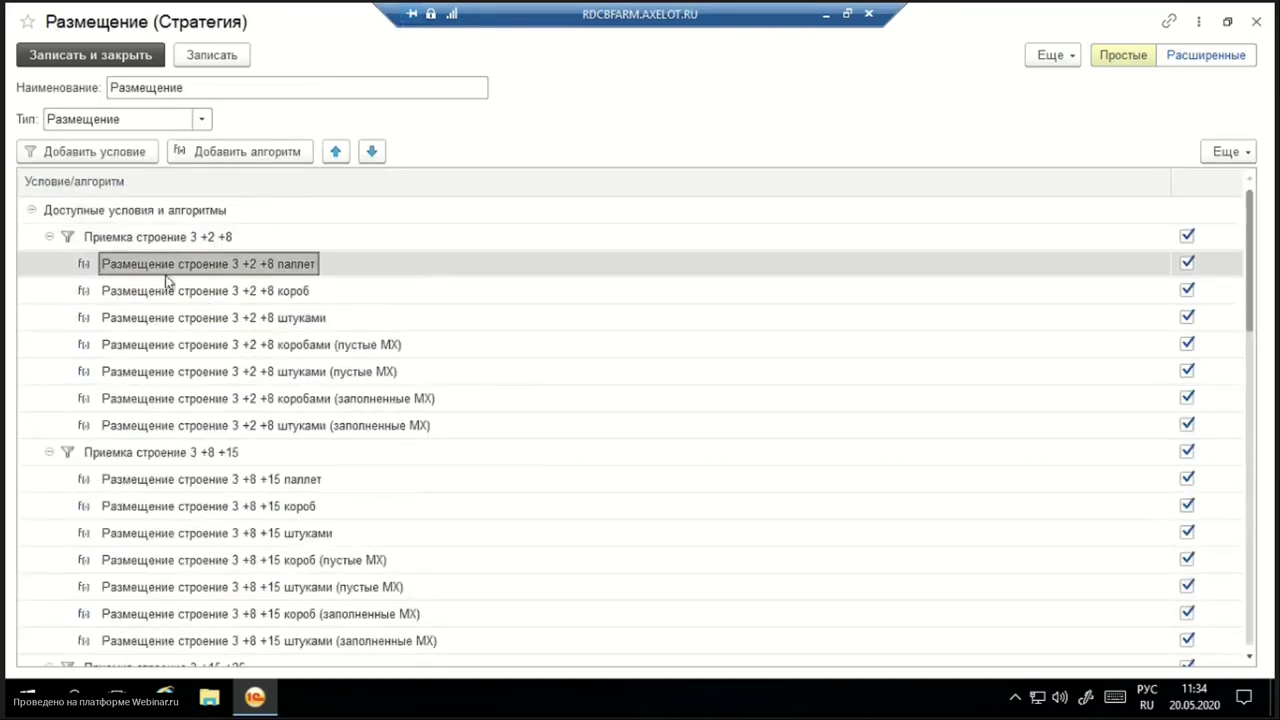
pyautogui.click(49, 238)
pyautogui.click(49, 265)
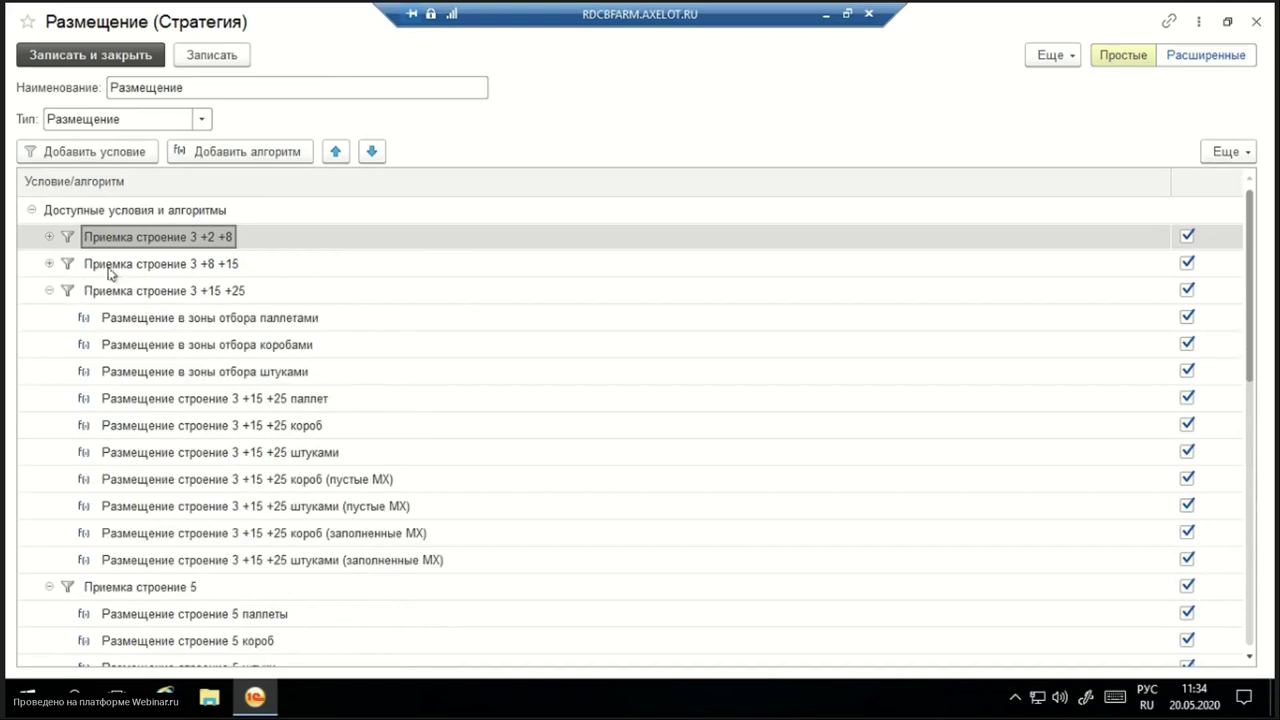
pyautogui.click(170, 266)
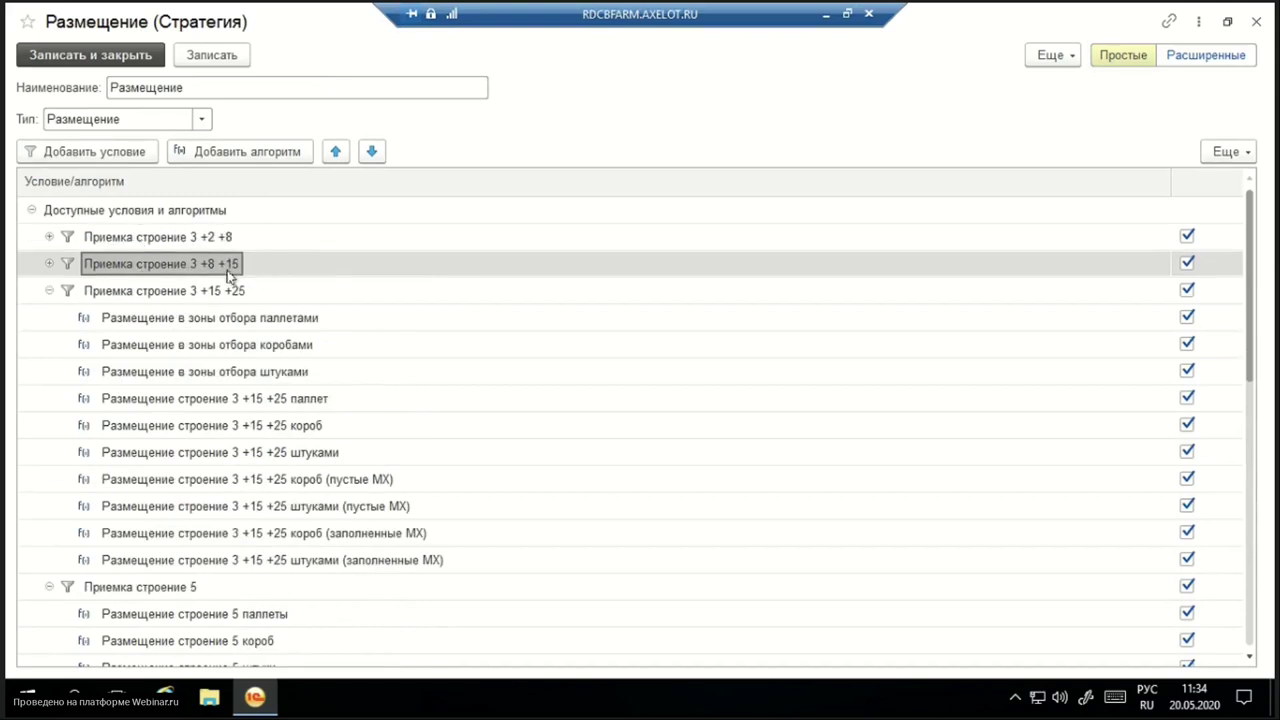
pyautogui.click(48, 265)
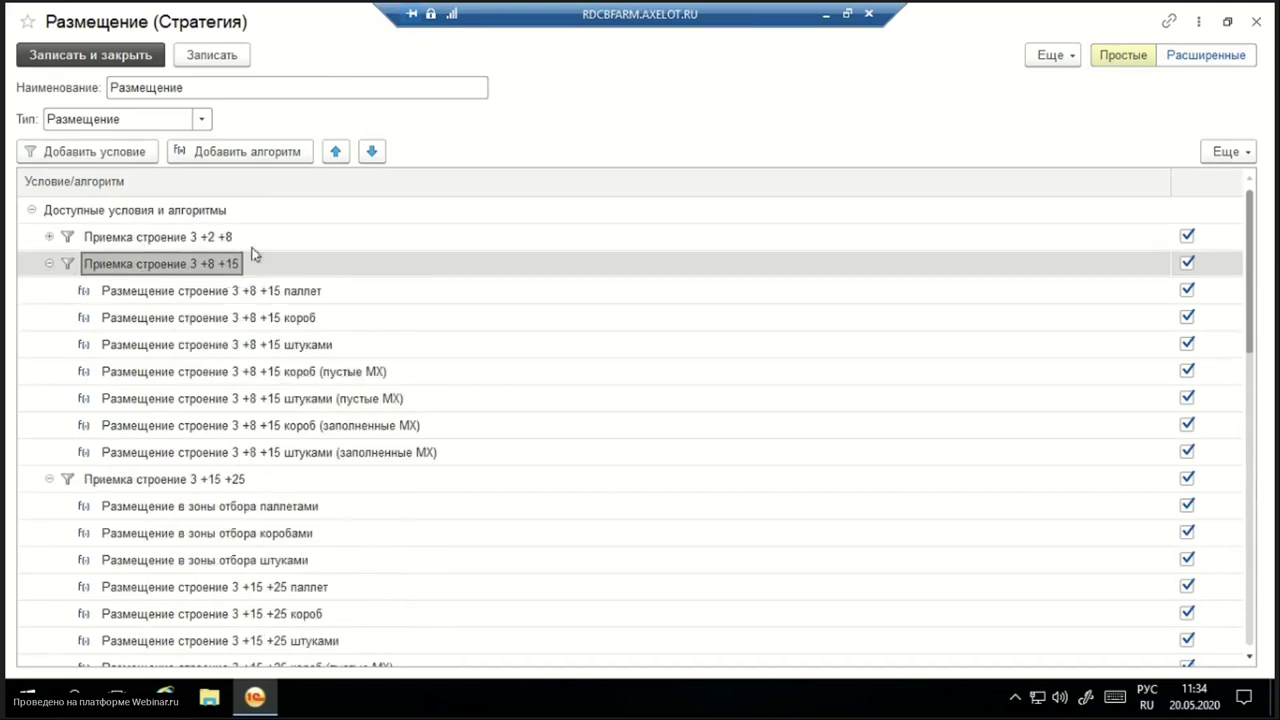
pyautogui.click(49, 237)
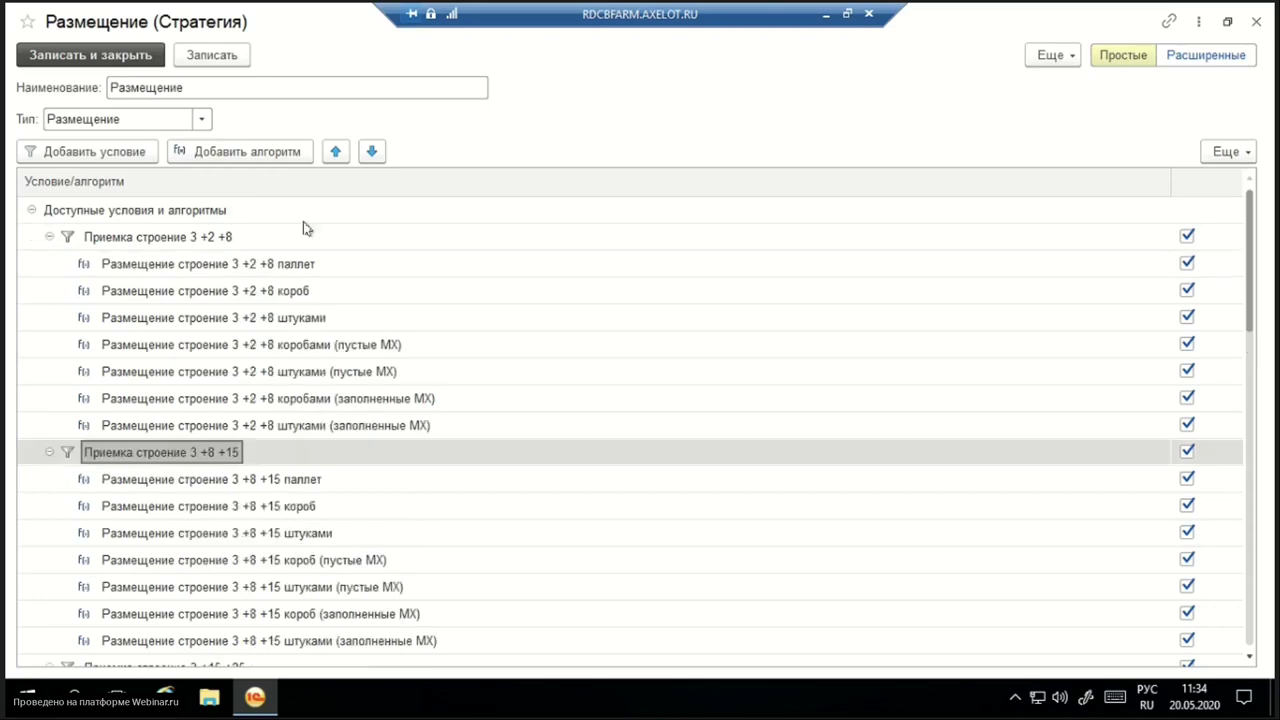
# Open the placement algorithm Размещение строение 3 +2 +8 паллет from the strategy to view its settings.
pyautogui.click(248, 263)
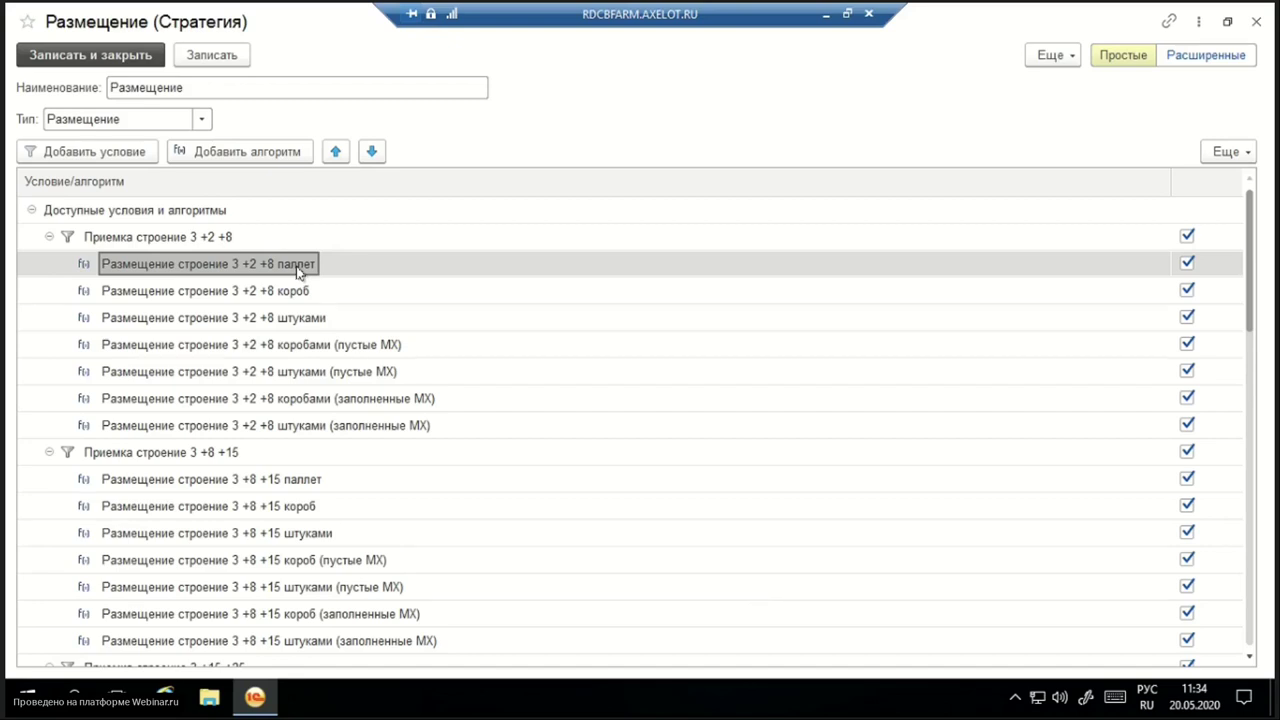
pyautogui.click(296, 272)
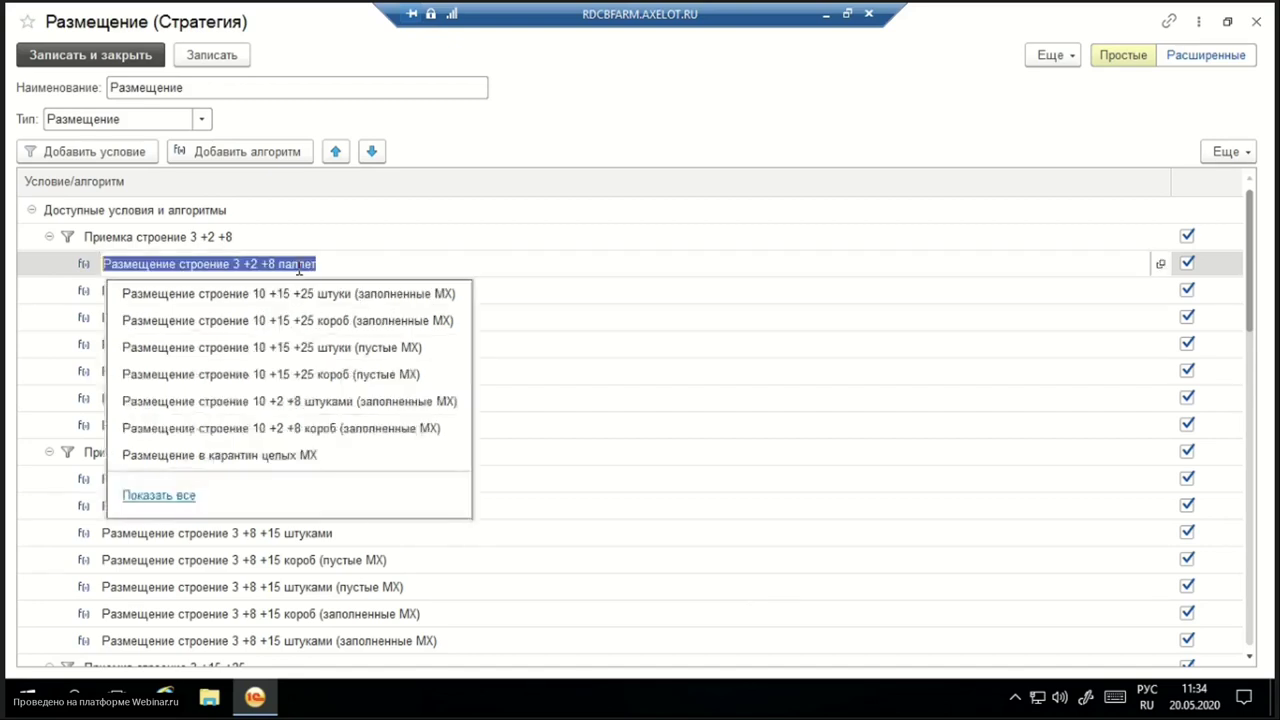
pyautogui.click(1161, 265)
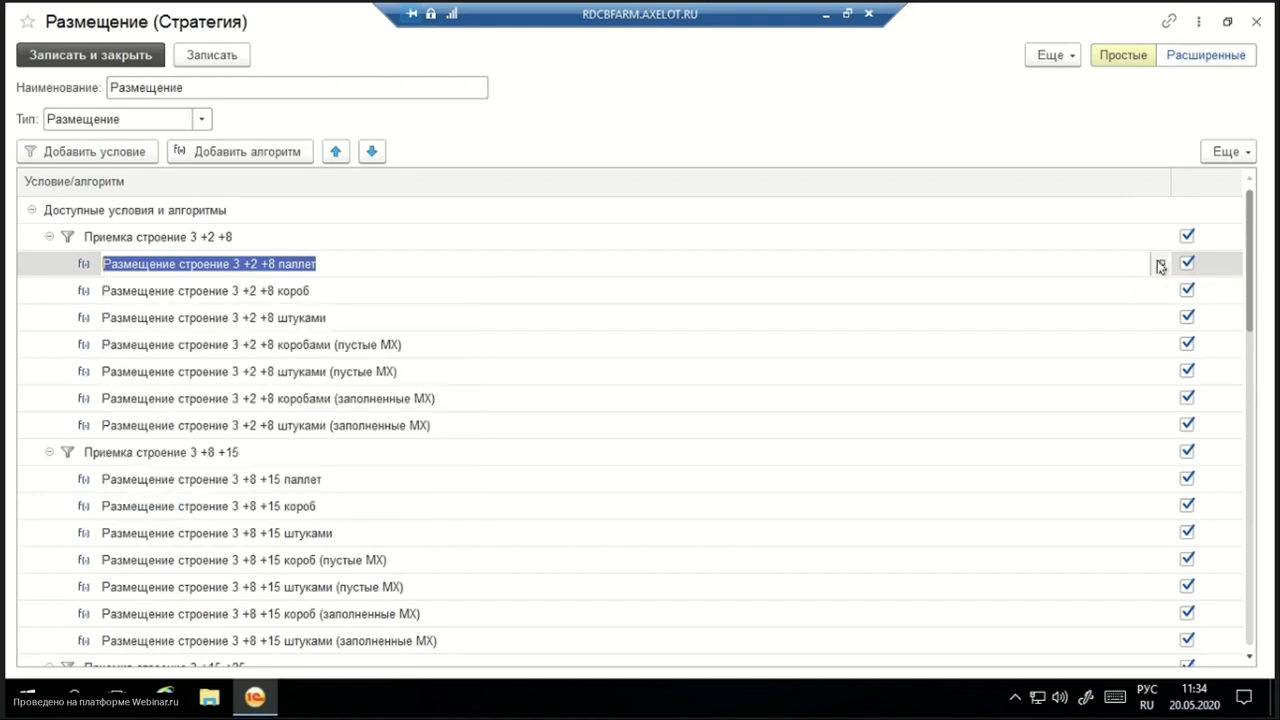
pyautogui.click(1160, 265)
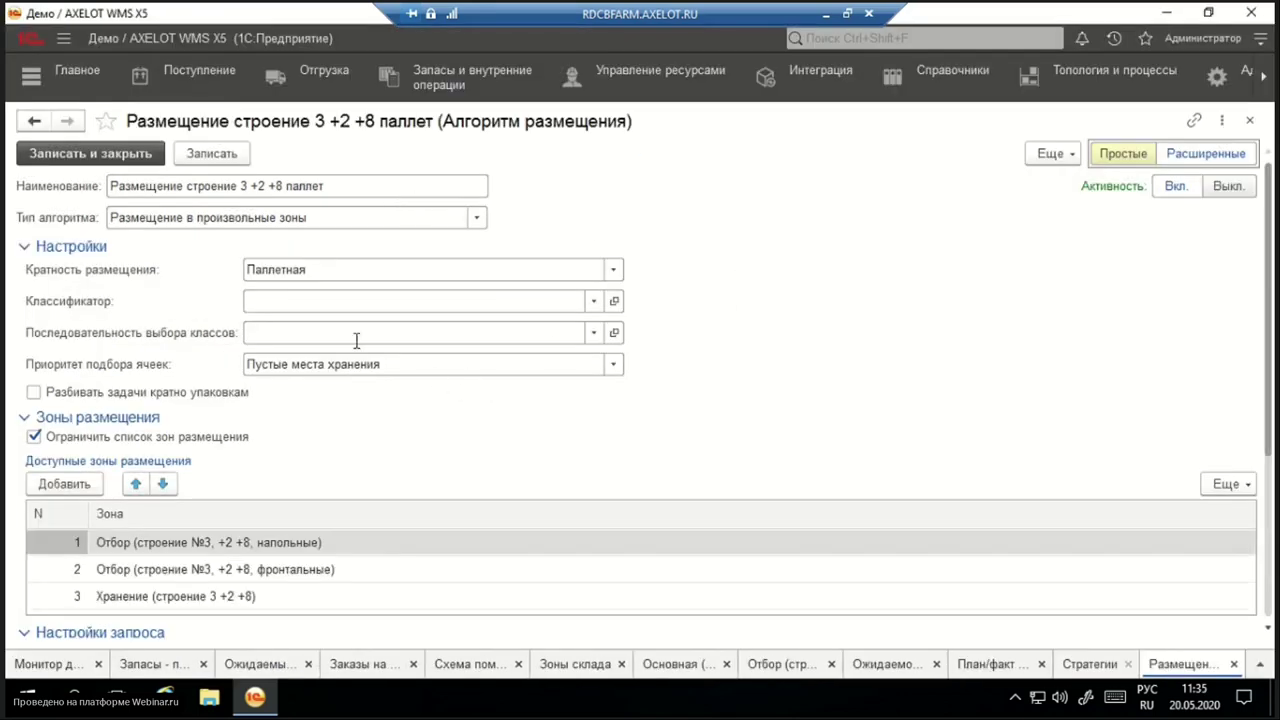
# Examine the options for the algorithm type, placement multiplicity (Кратность размещения) and cell selection priority, leaving each setting as is.
pyautogui.click(477, 217)
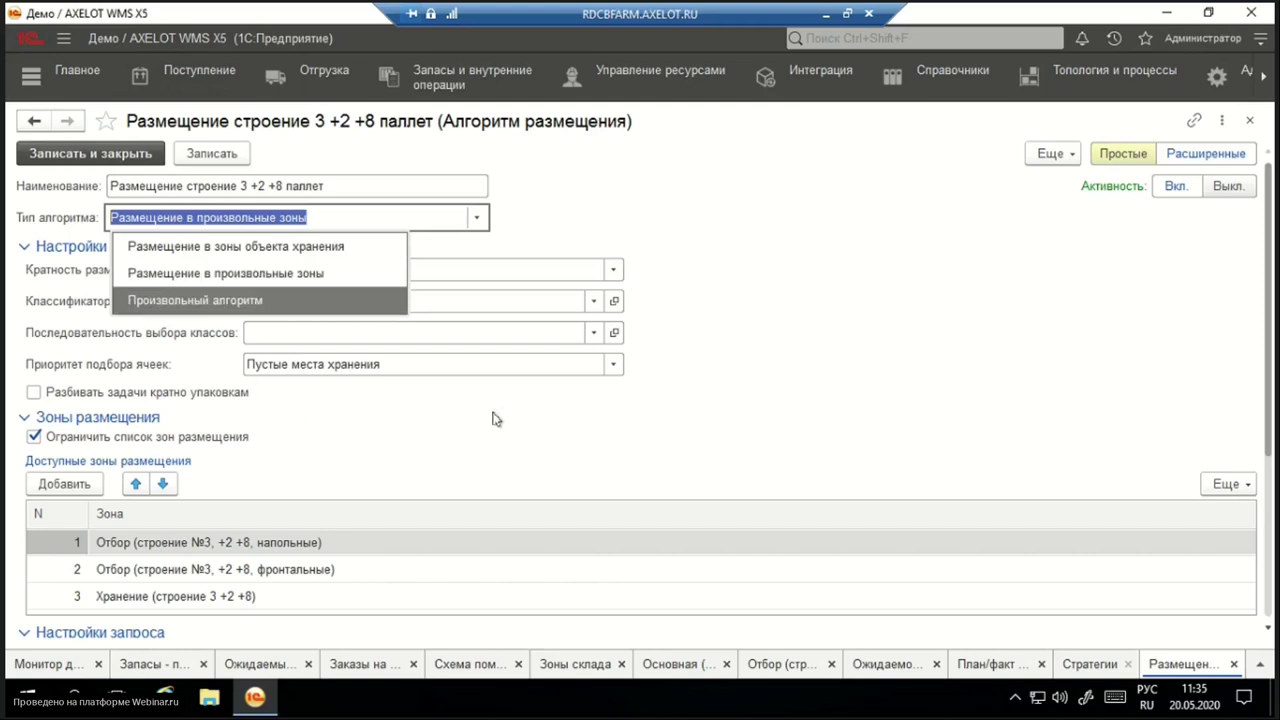
pyautogui.click(541, 438)
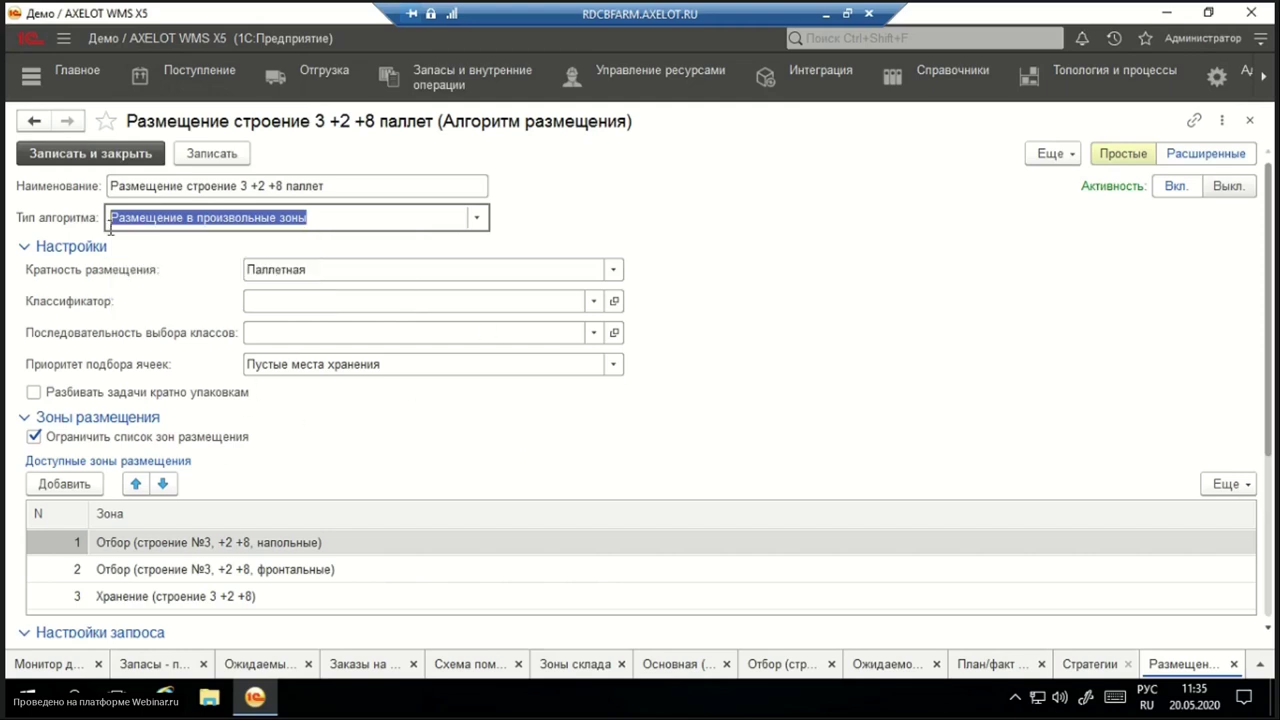
pyautogui.click(388, 268)
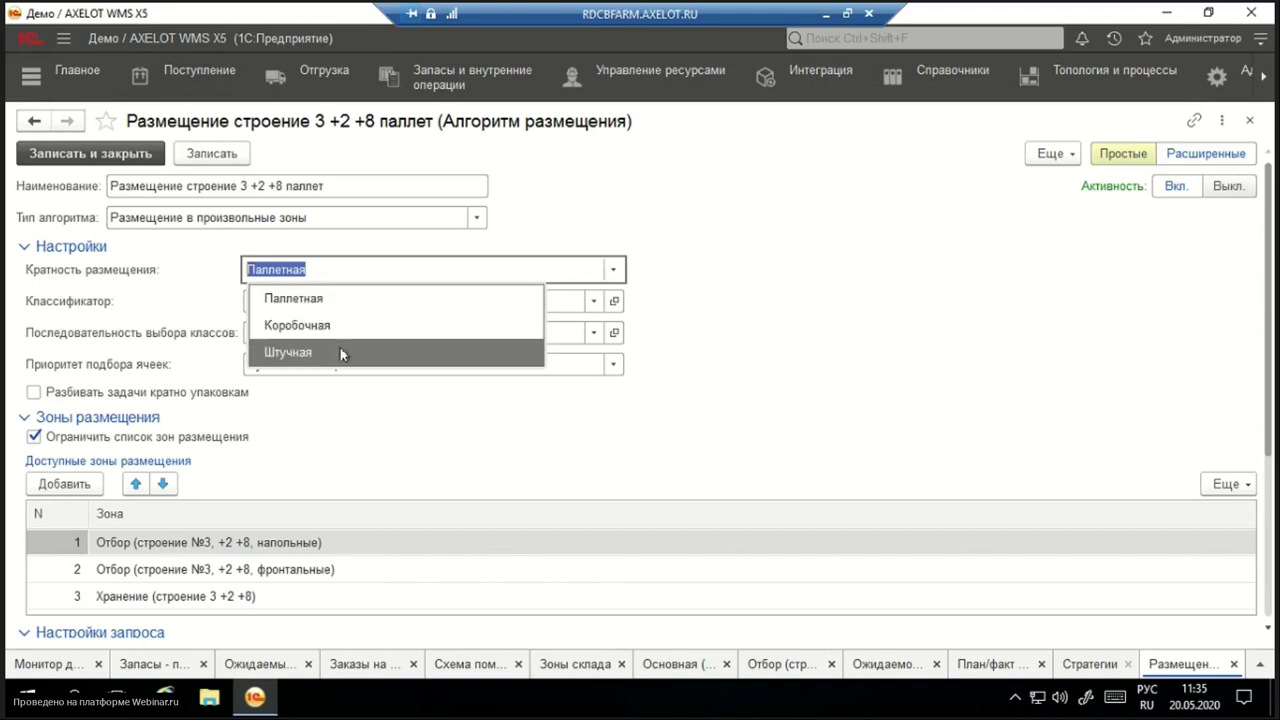
pyautogui.click(163, 326)
pyautogui.click(318, 366)
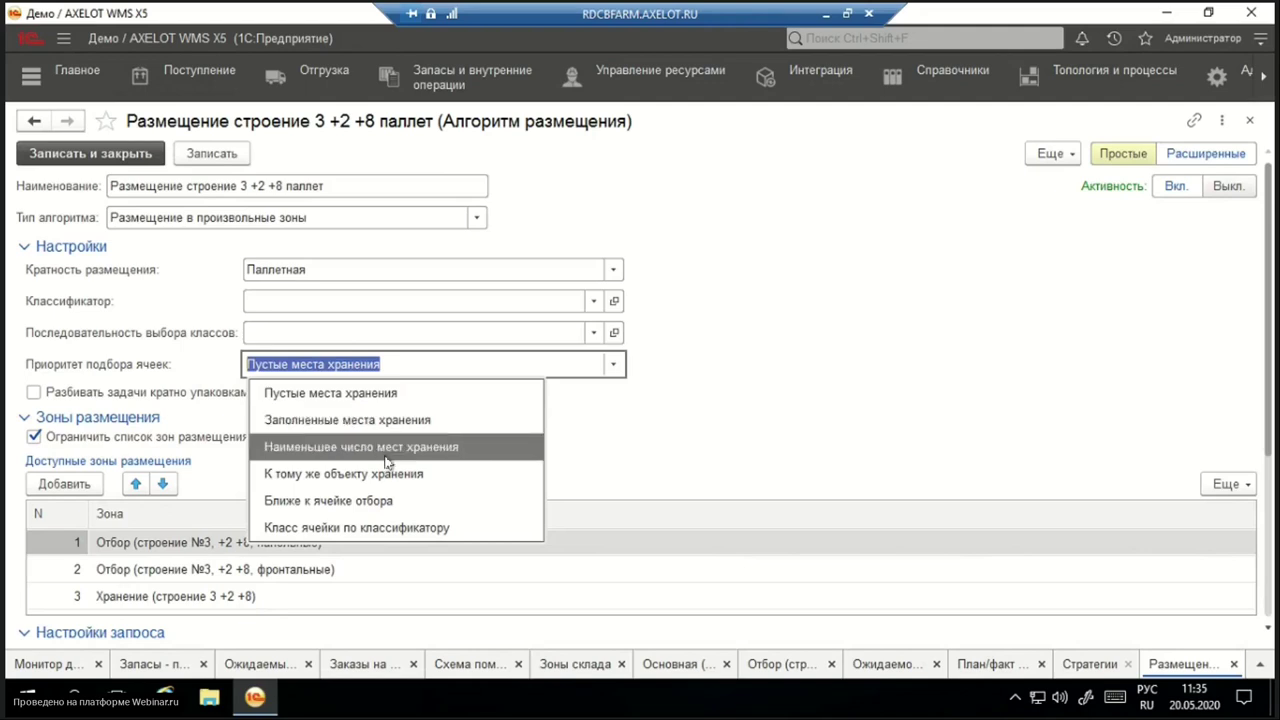
pyautogui.click(676, 456)
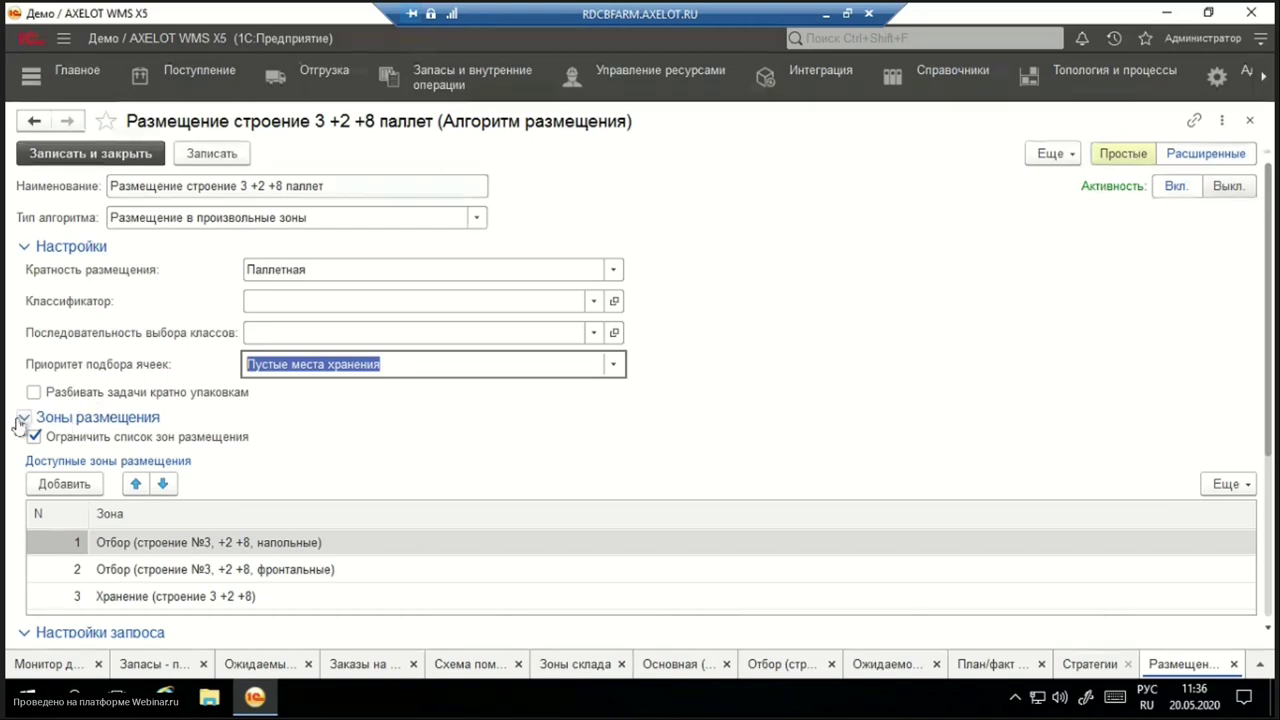
# Examine the available placement zones of the algorithm, including the floor and frontal picking zones, and its query settings.
pyautogui.scroll(-3, 150, 458)
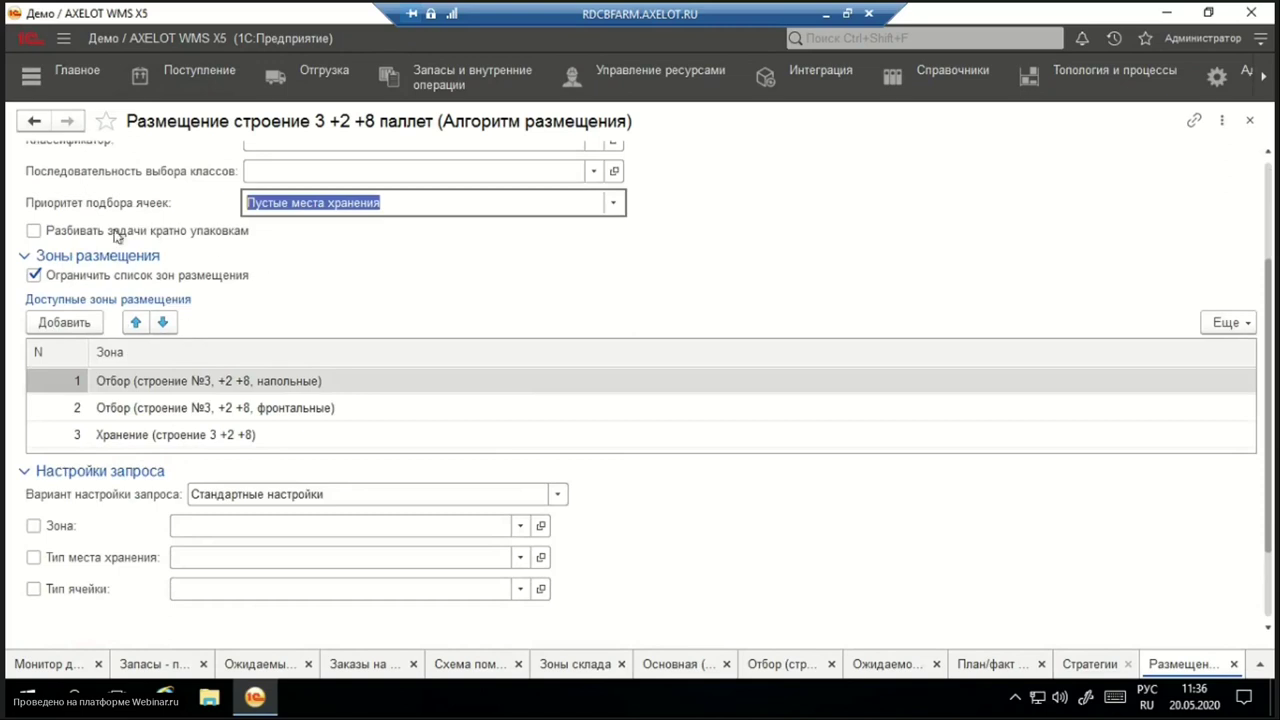
pyautogui.scroll(-2, 65, 320)
pyautogui.scroll(2, 172, 312)
pyautogui.click(207, 390)
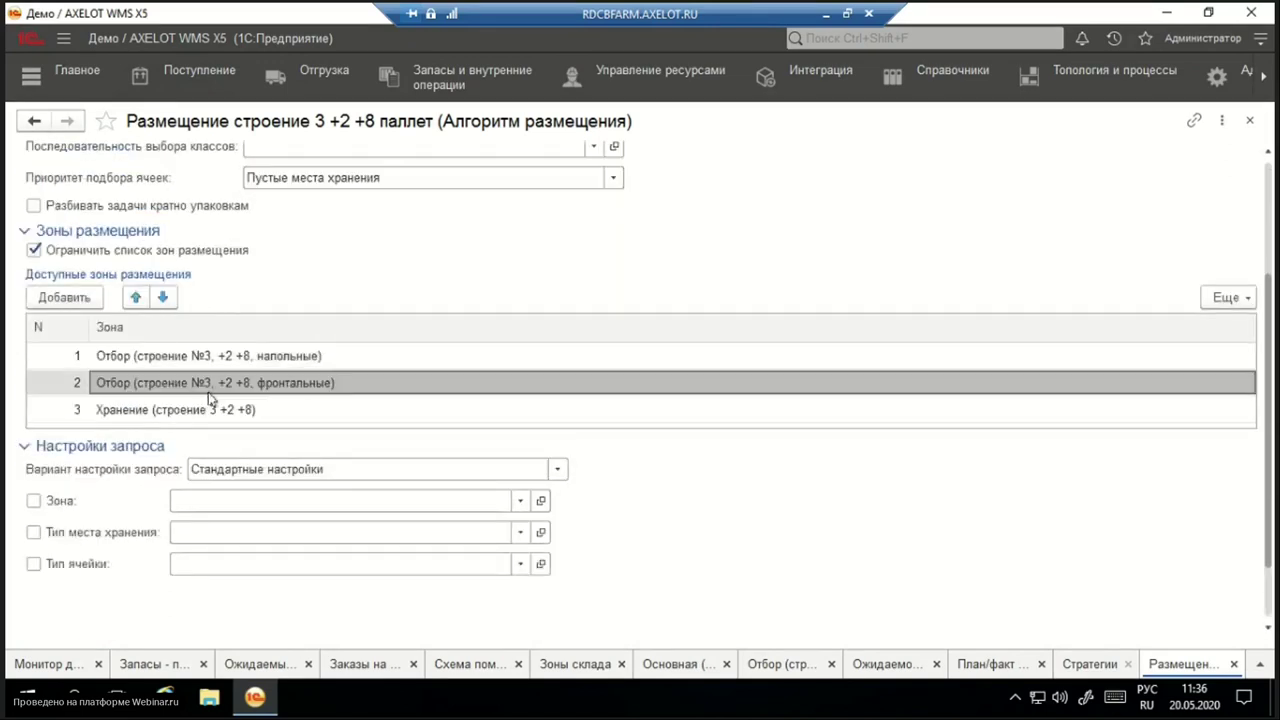
pyautogui.click(233, 364)
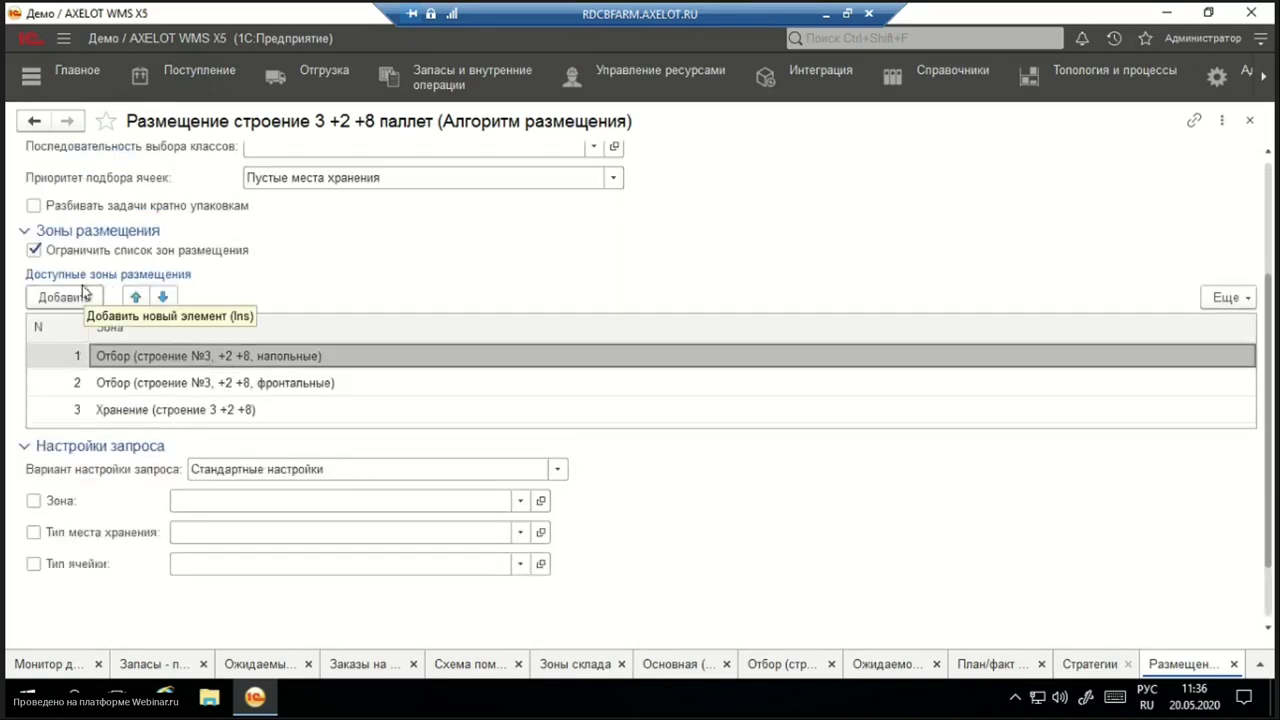
pyautogui.scroll(4, 434, 306)
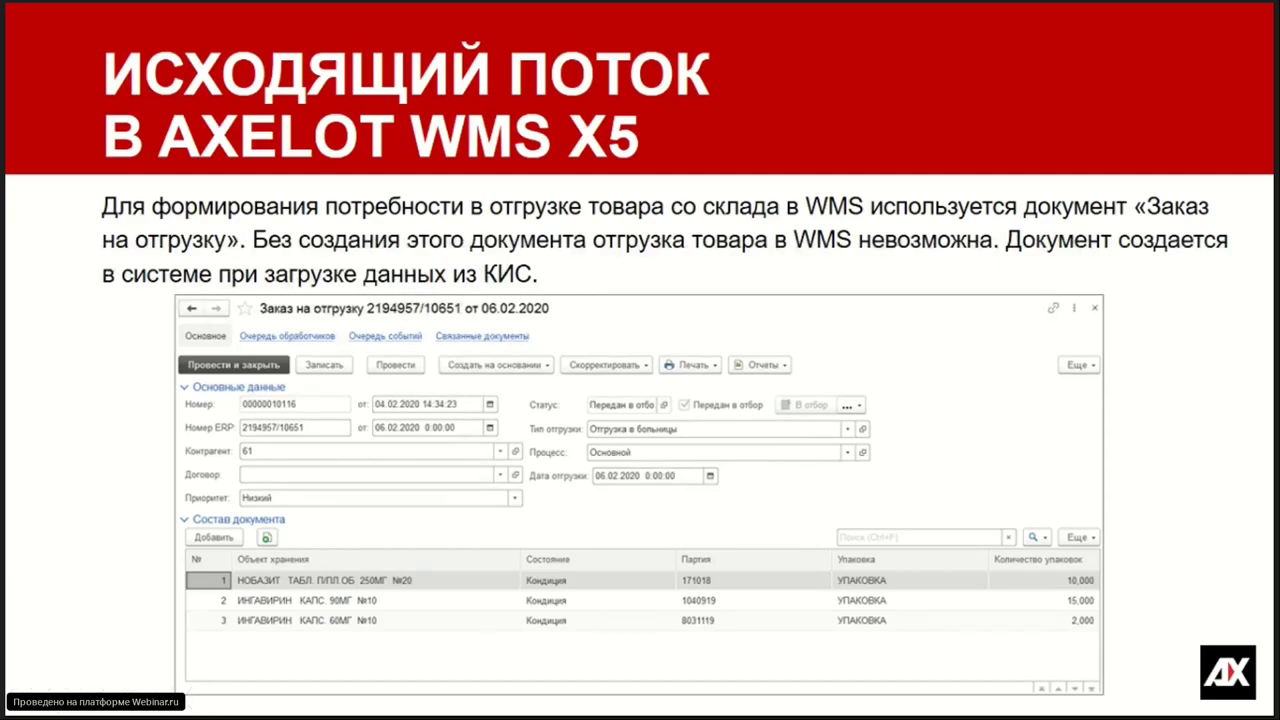
# Switch from the slides to AXELOT WMS X5 and review the orders in the already open Заказы на отгрузку list.
pyautogui.hotkey('alt', 'Tab')
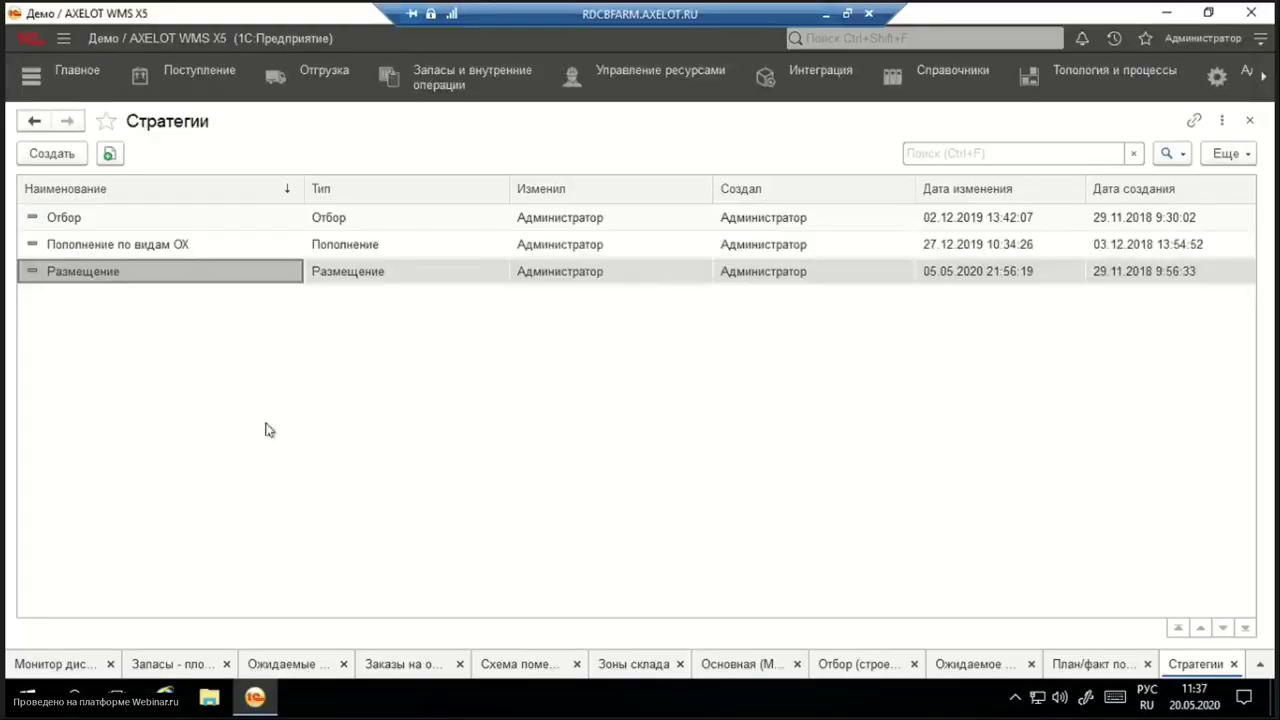
pyautogui.click(408, 666)
pyautogui.click(415, 498)
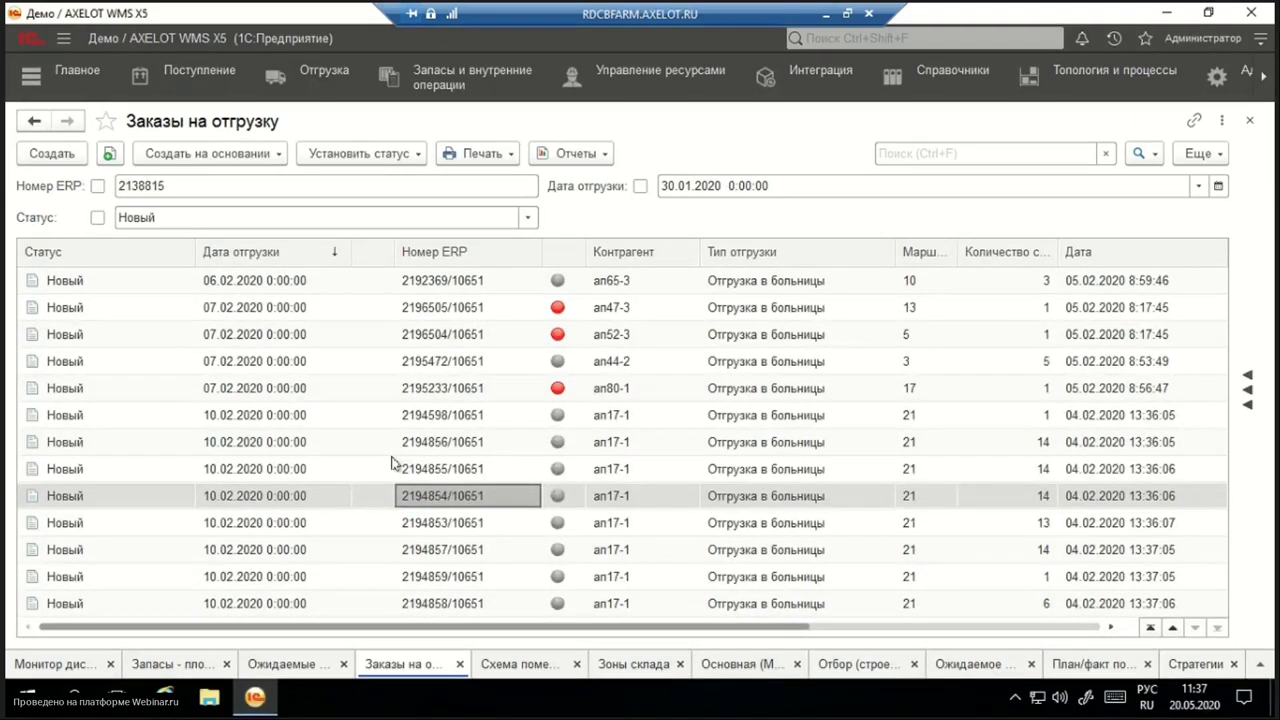
pyautogui.scroll(5, 393, 462)
pyautogui.scroll(2, 393, 462)
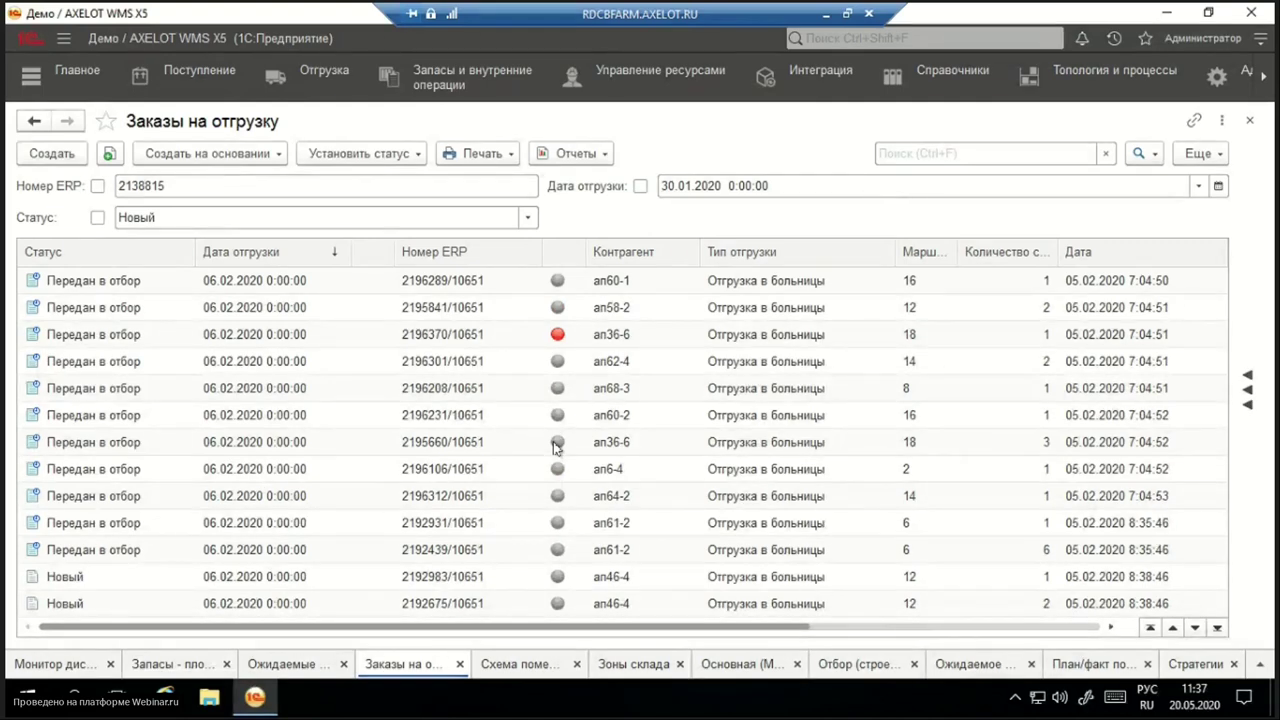
# Open the form settings of the shipment order list, examine the fields available as columns, and close the settings without changes.
pyautogui.click(1188, 157)
pyautogui.scroll(-5, 1105, 430)
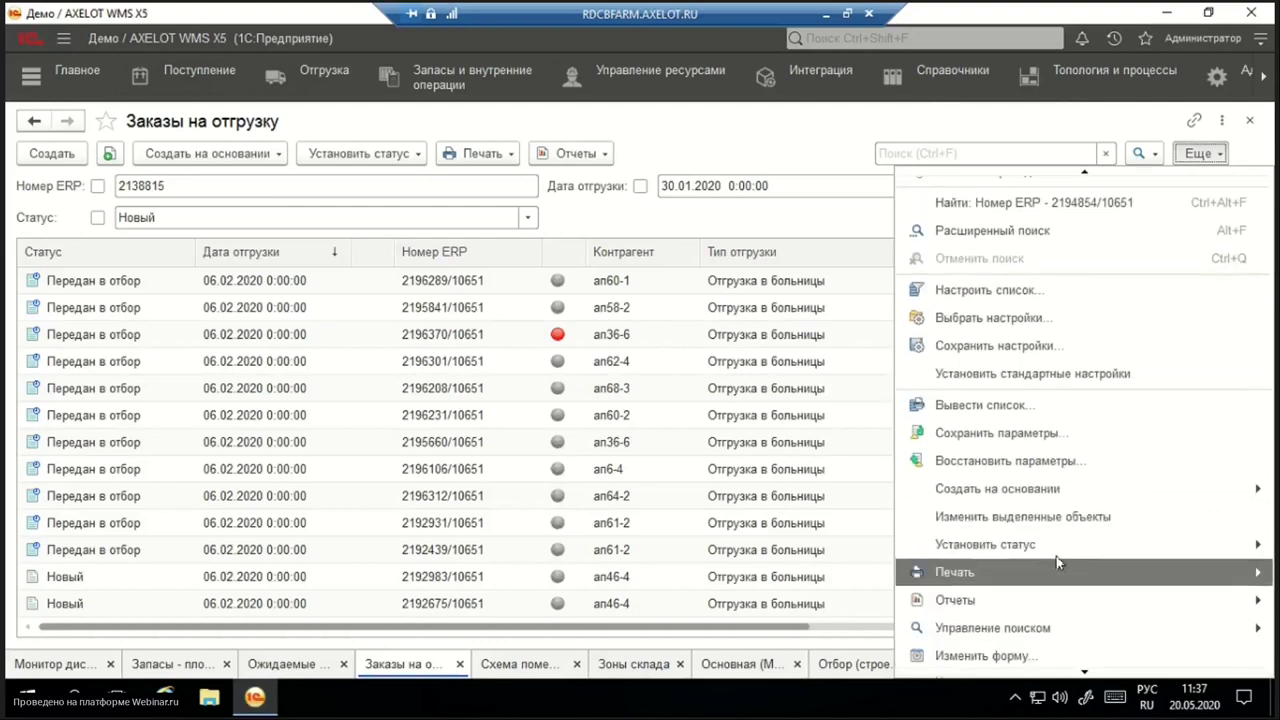
pyautogui.click(1027, 633)
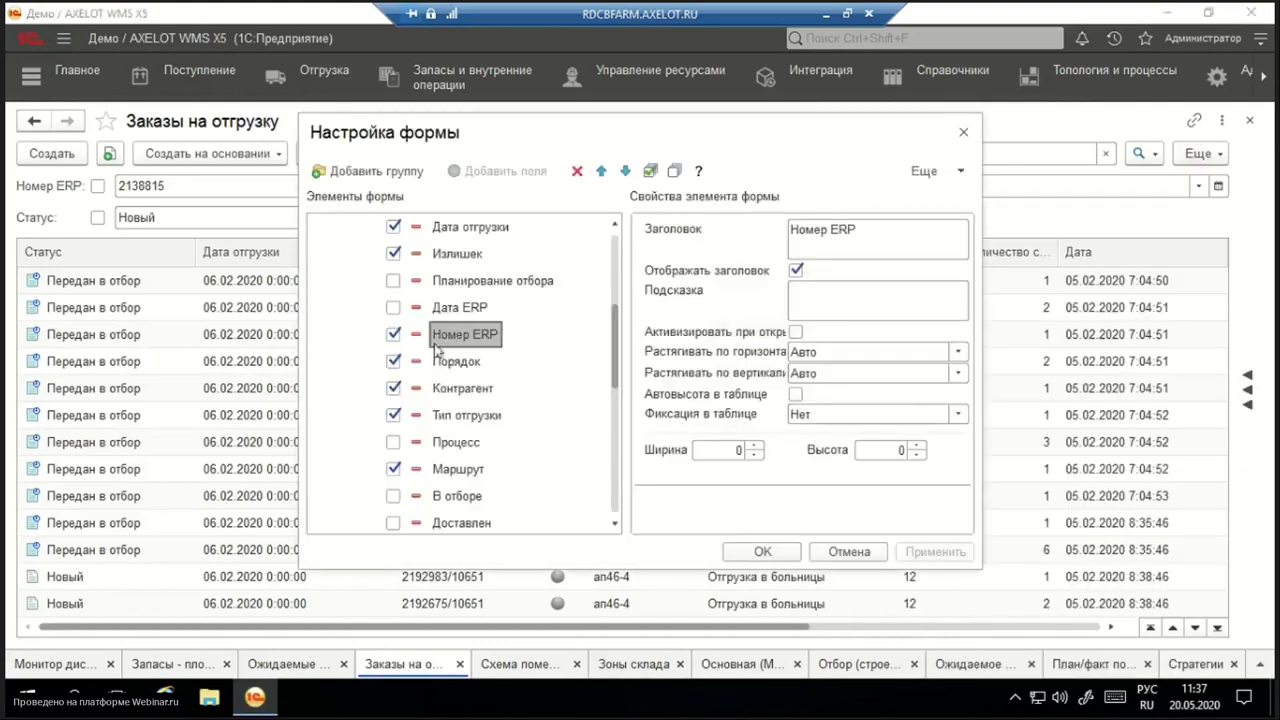
pyautogui.scroll(-3, 447, 381)
pyautogui.scroll(-3, 525, 385)
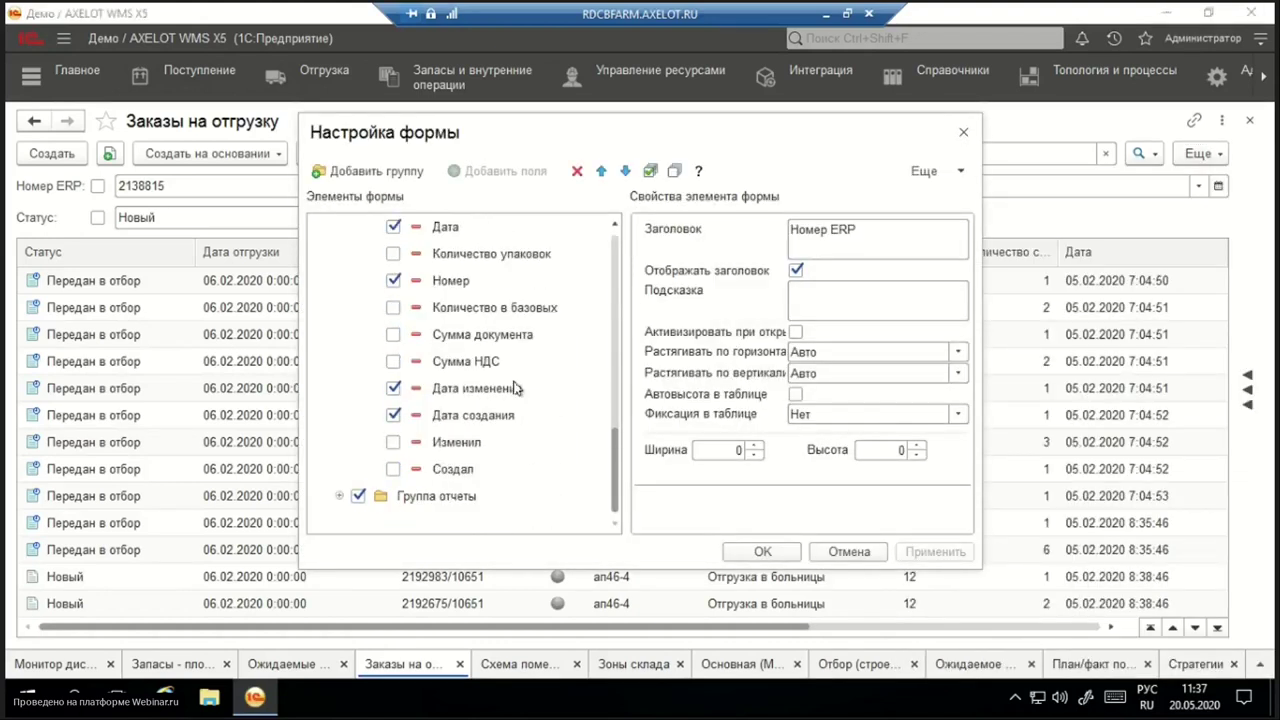
pyautogui.scroll(10, 495, 360)
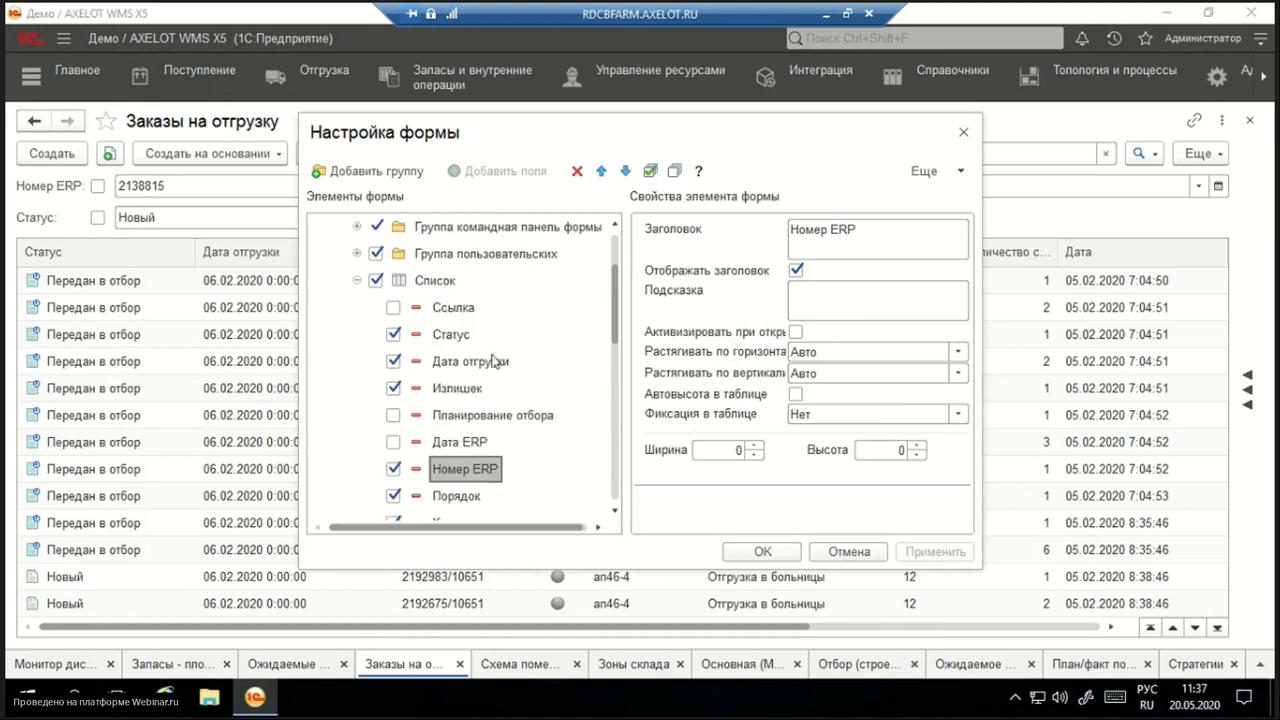
pyautogui.click(963, 132)
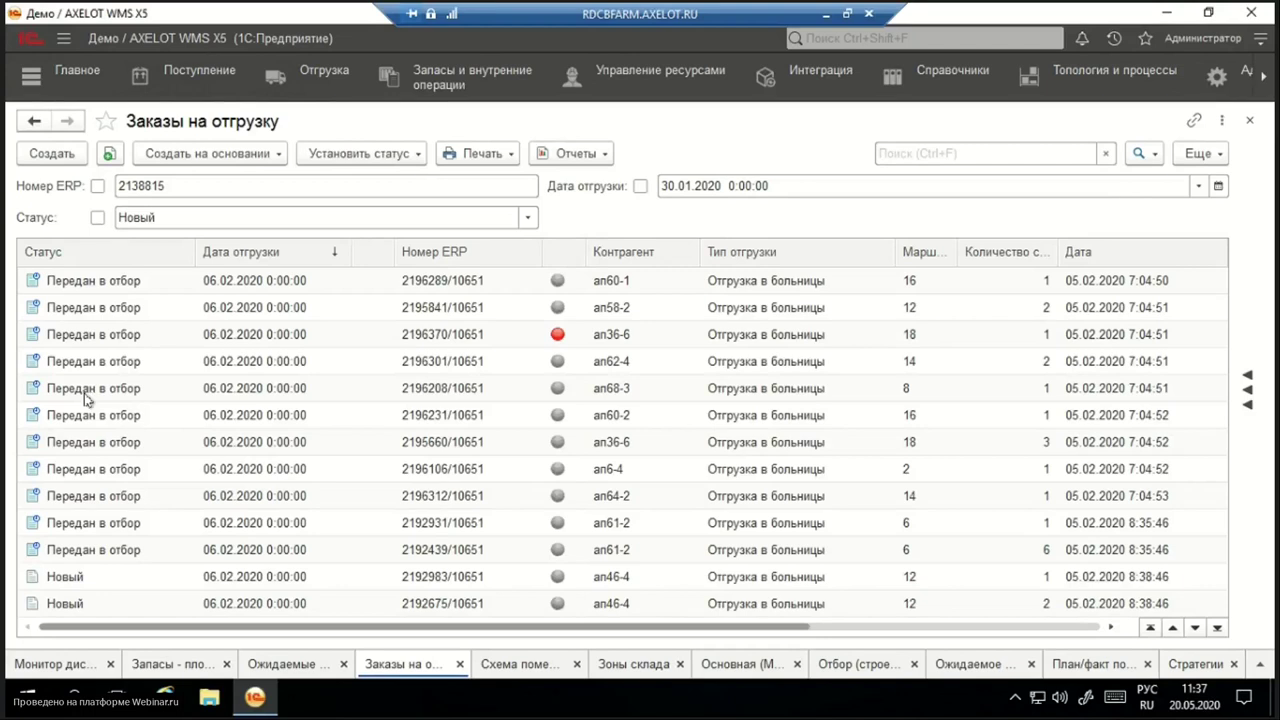
# Expand the side charts of the shipment order list to view the status distribution, and collapse them again.
pyautogui.click(1249, 389)
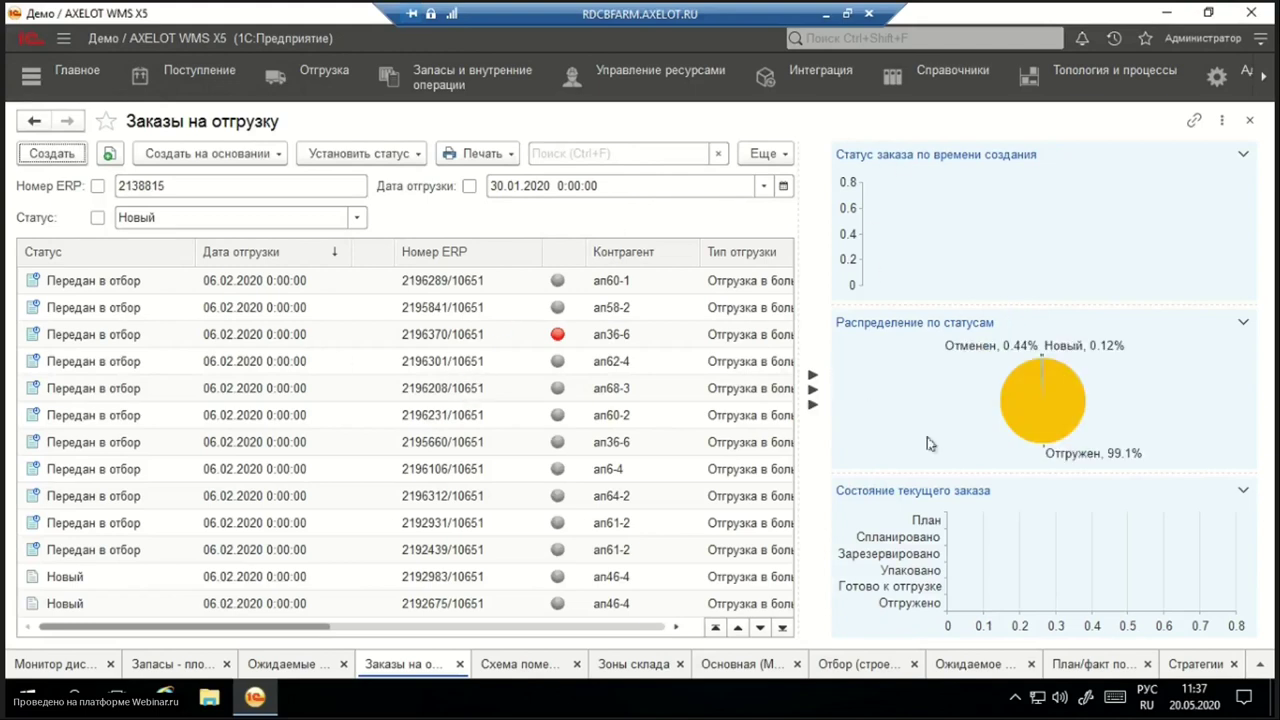
pyautogui.click(811, 392)
pyautogui.scroll(1, 378, 411)
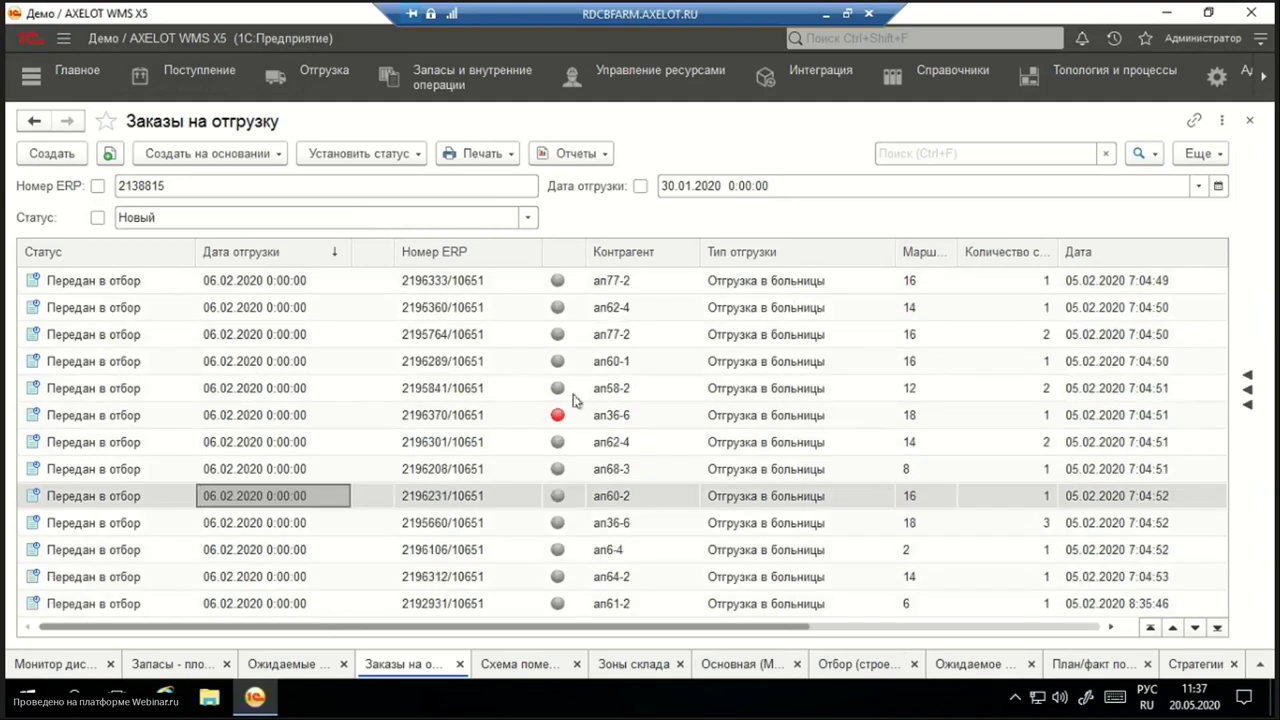
# Open the shipment order for counterparty ап60-1 and examine the available priority options.
pyautogui.click(515, 370)
pyautogui.click(302, 363)
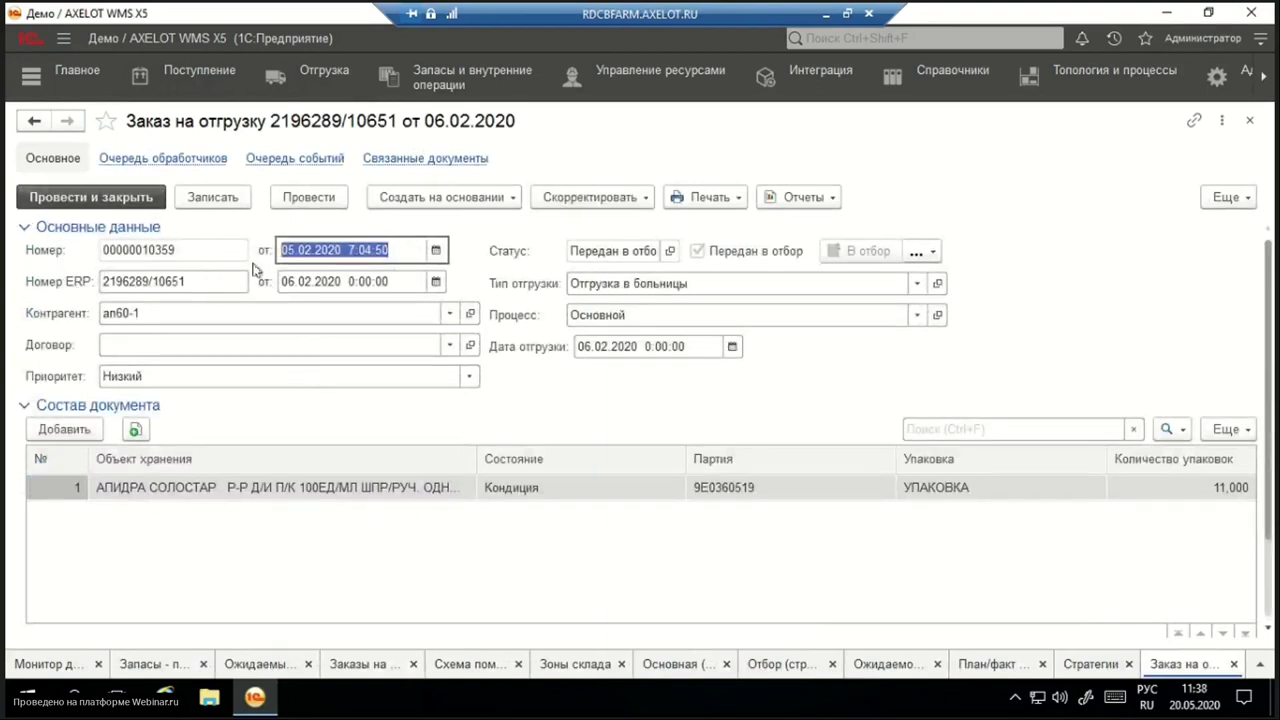
pyautogui.click(172, 378)
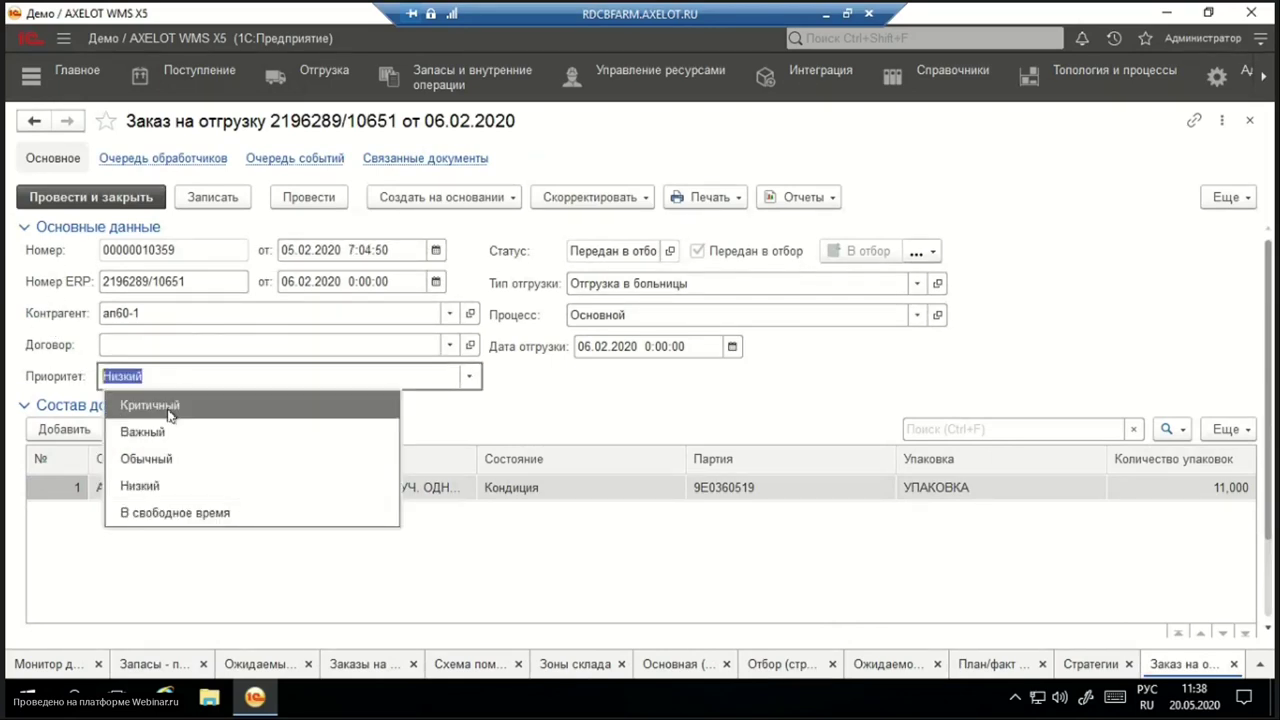
pyautogui.click(575, 416)
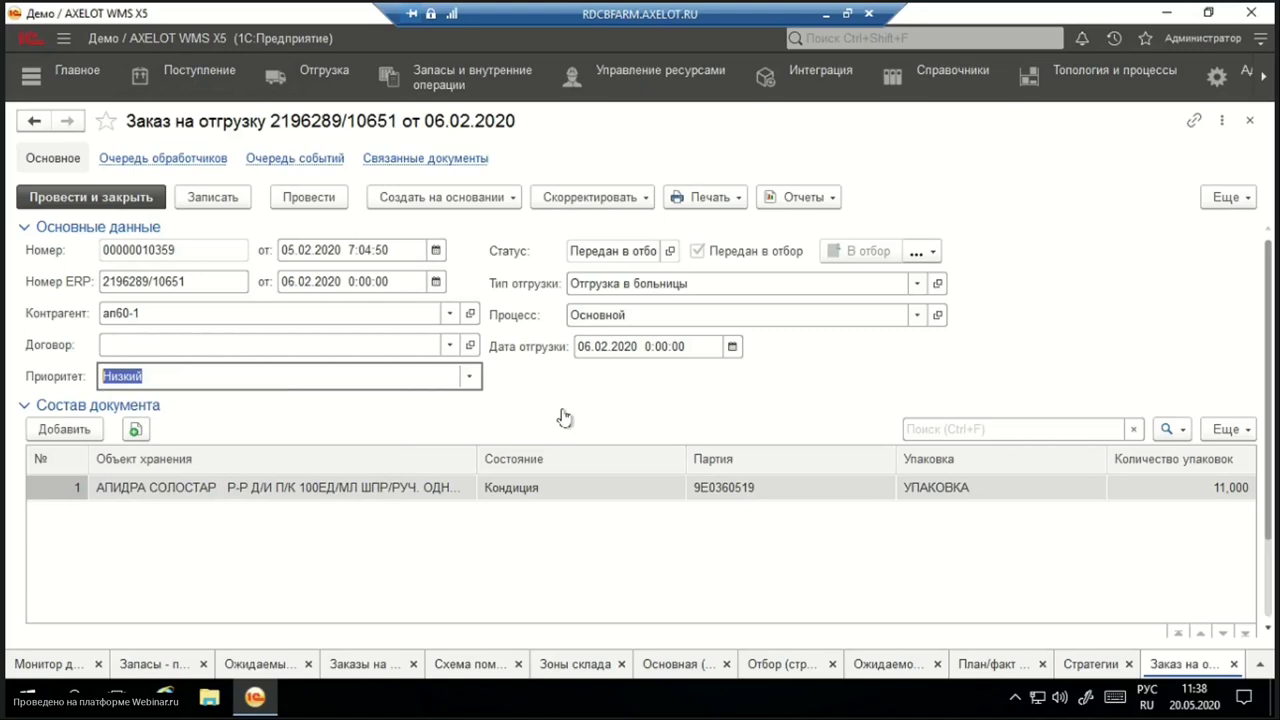
pyautogui.click(469, 376)
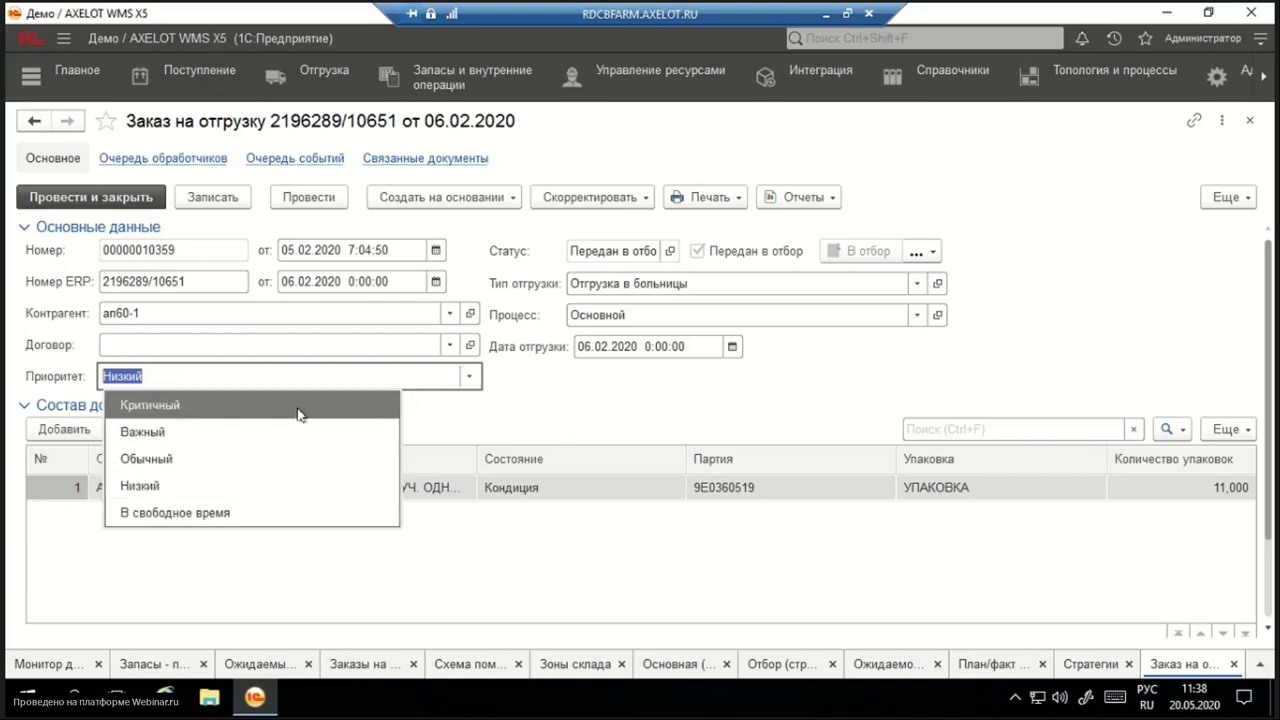
pyautogui.click(614, 406)
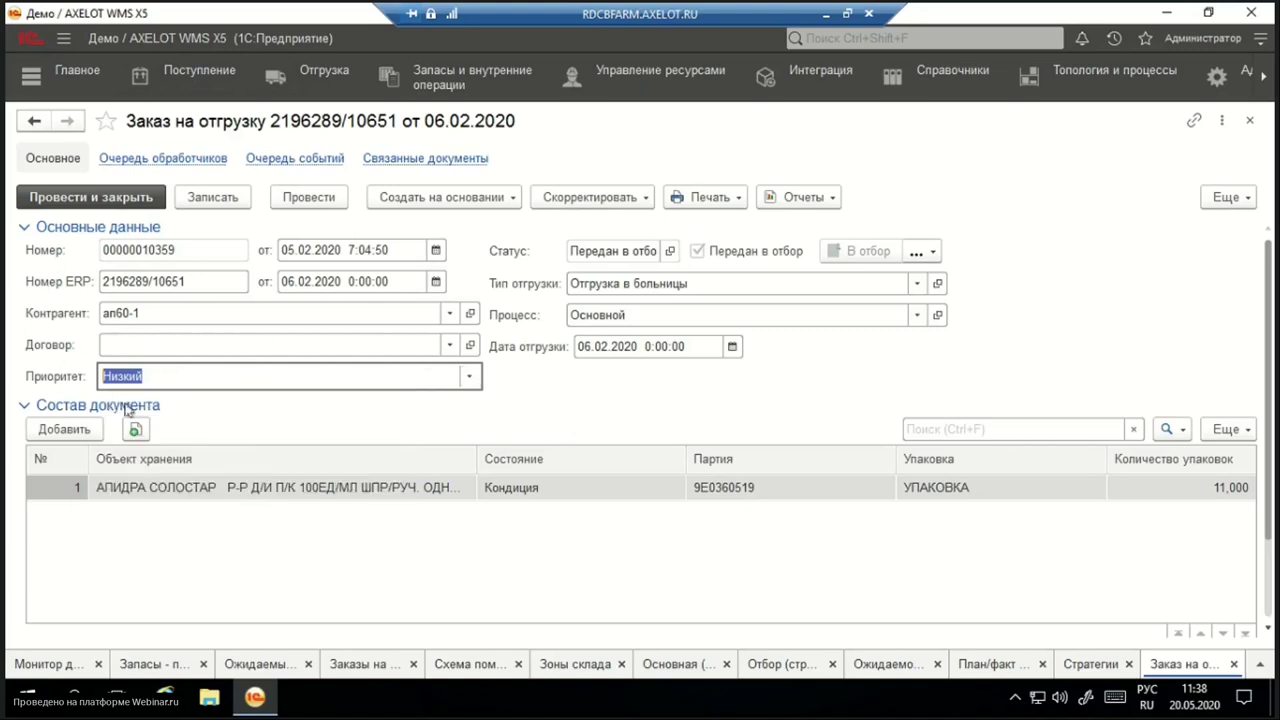
# Try the priorities Критичный and Важный on the shipment order, and set its priority to Обычный.
pyautogui.click(469, 376)
pyautogui.click(160, 407)
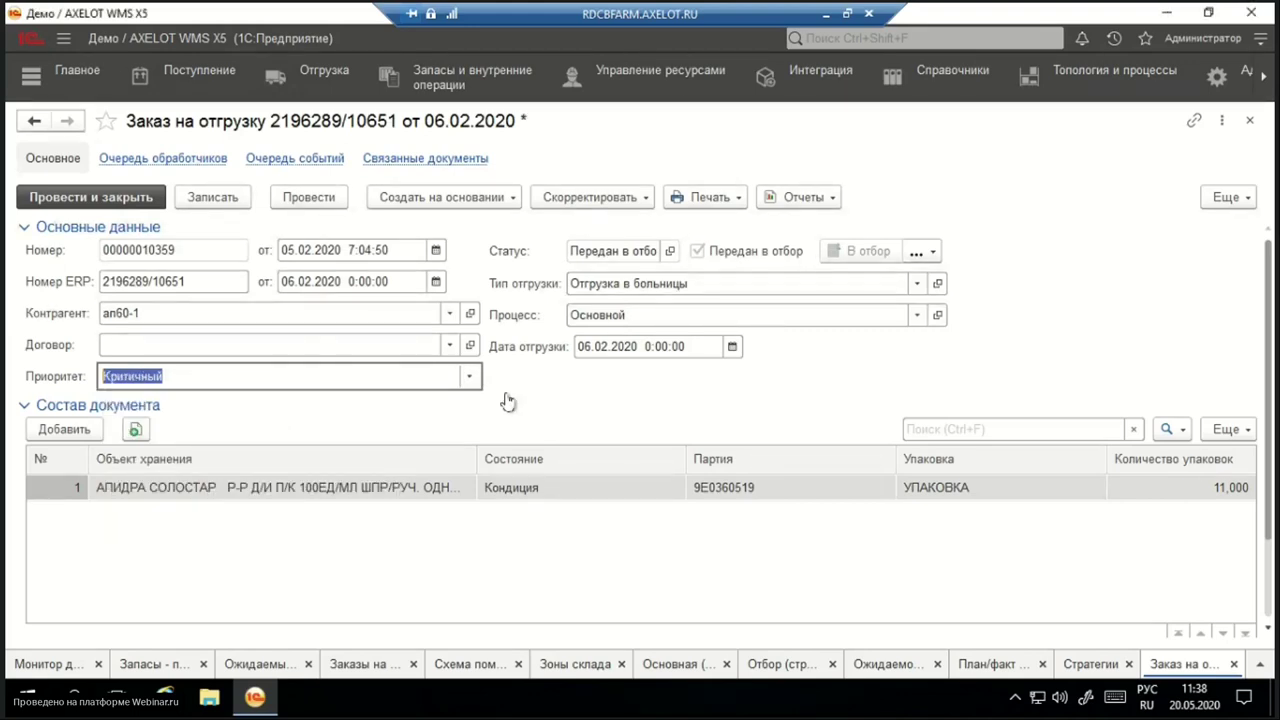
pyautogui.click(469, 376)
pyautogui.click(278, 433)
pyautogui.click(469, 376)
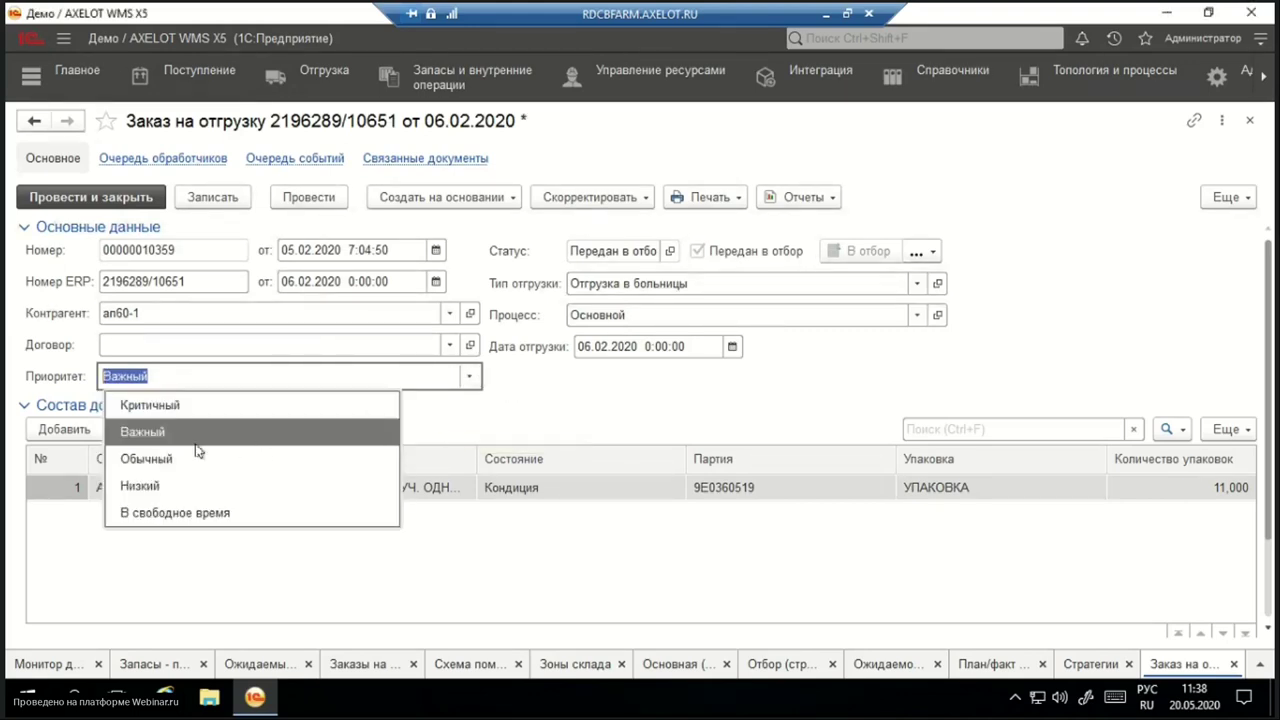
pyautogui.click(246, 457)
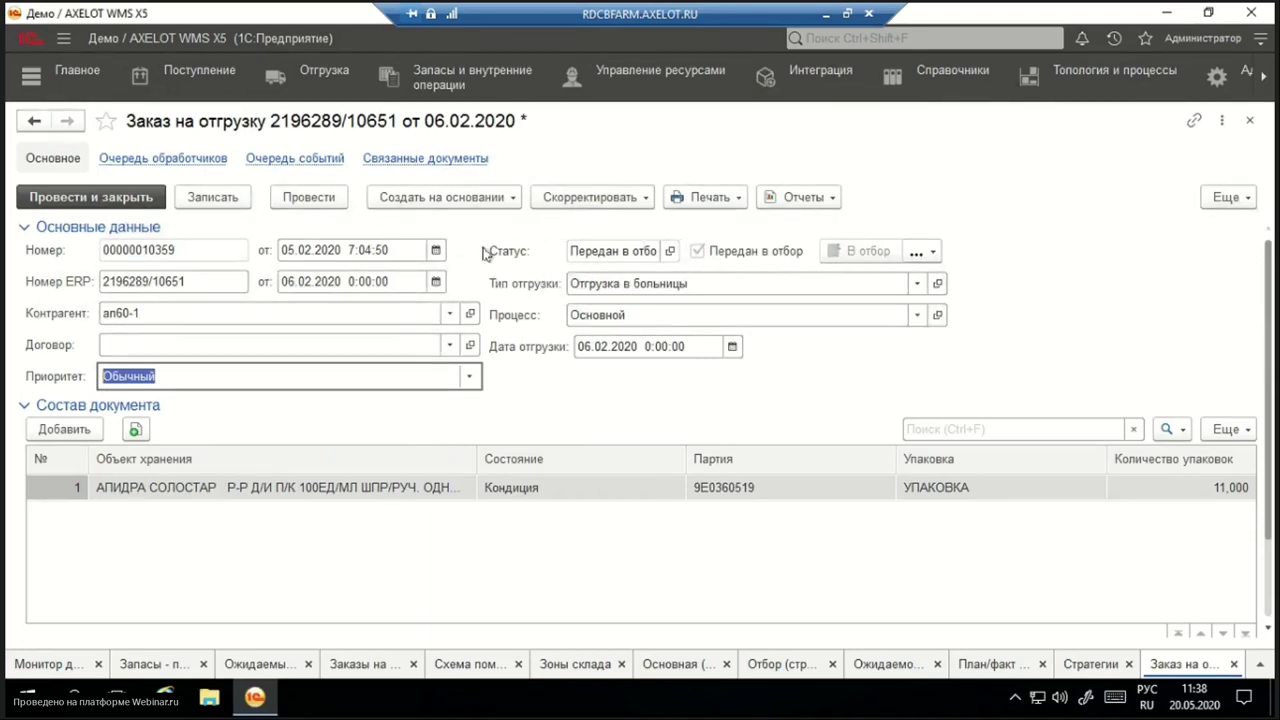
# Examine the related documents of the shipment order, including its picking task and task lists, and return to the main order data.
pyautogui.click(409, 160)
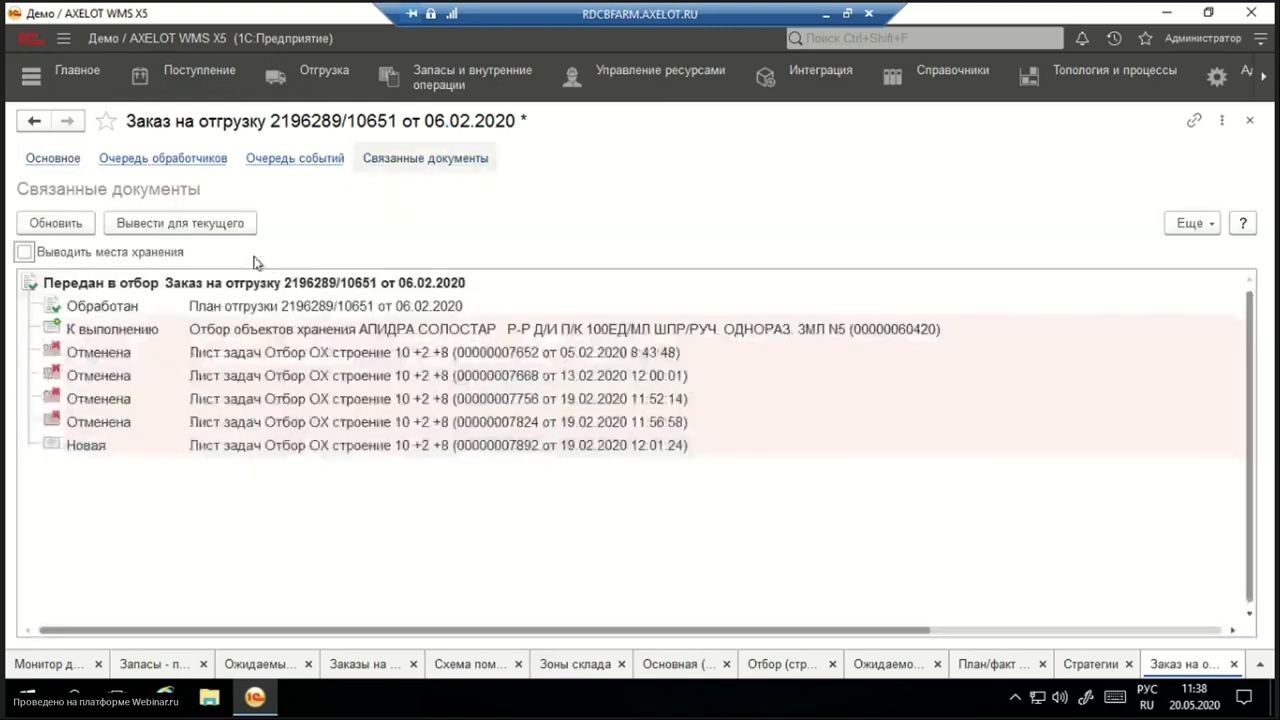
pyautogui.click(249, 420)
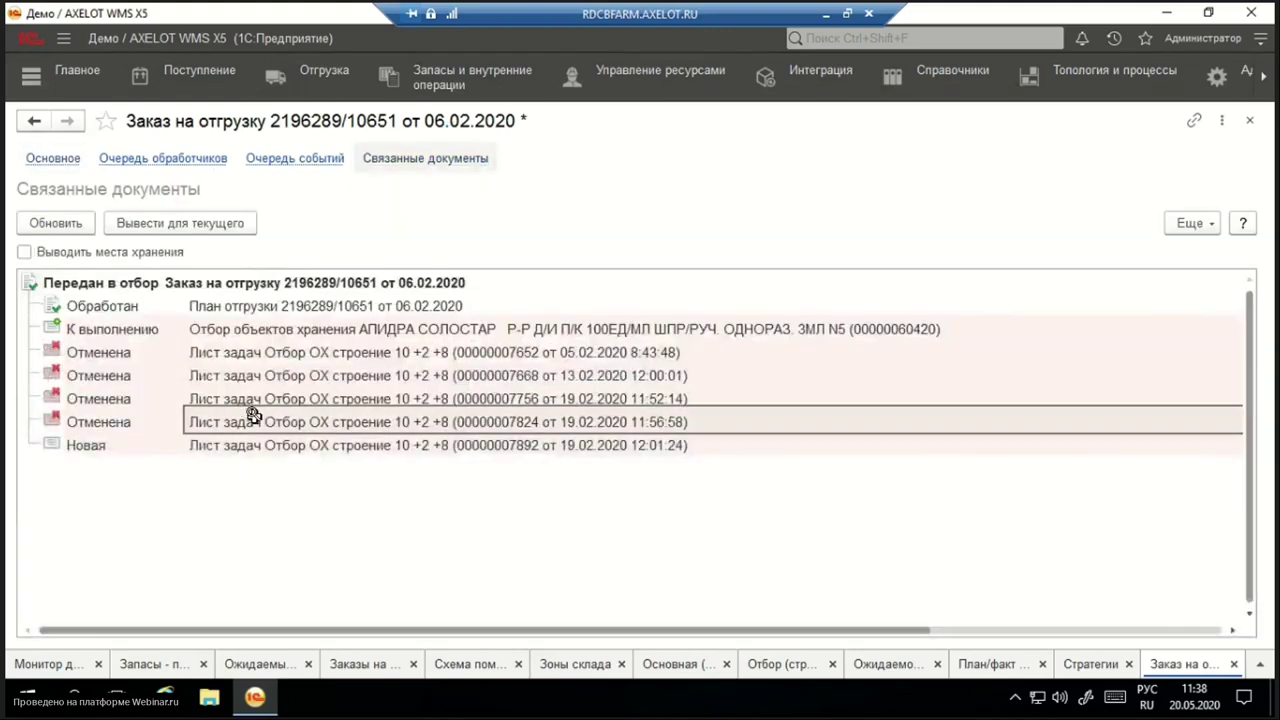
pyautogui.click(218, 329)
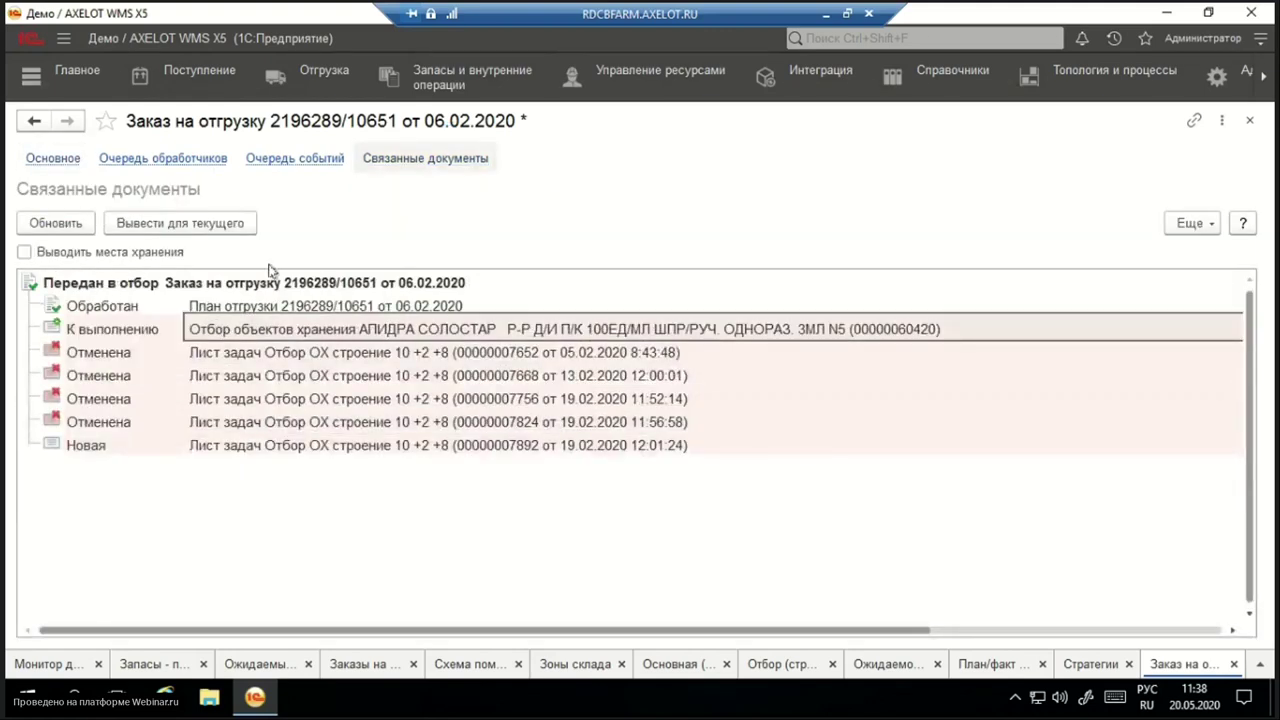
pyautogui.click(56, 159)
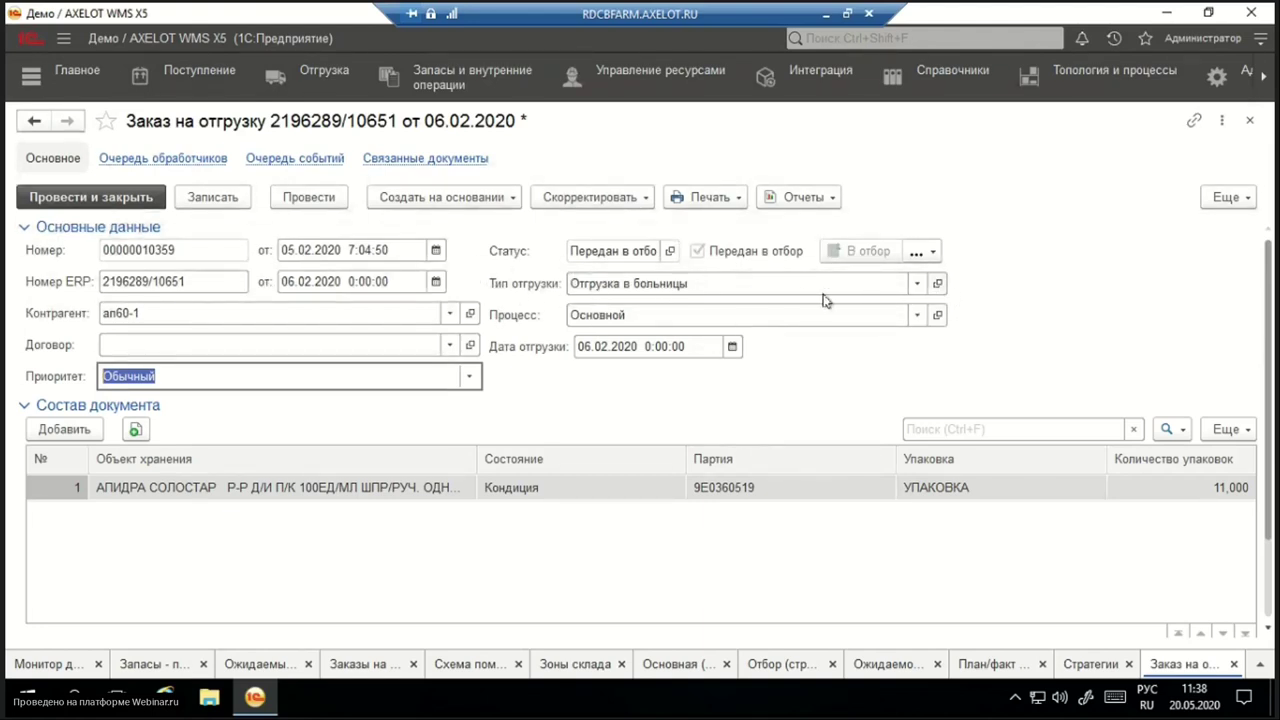
# Open the full list of shipment types for the order, examine its entries, and close it without choosing one.
pyautogui.click(917, 285)
pyautogui.click(614, 404)
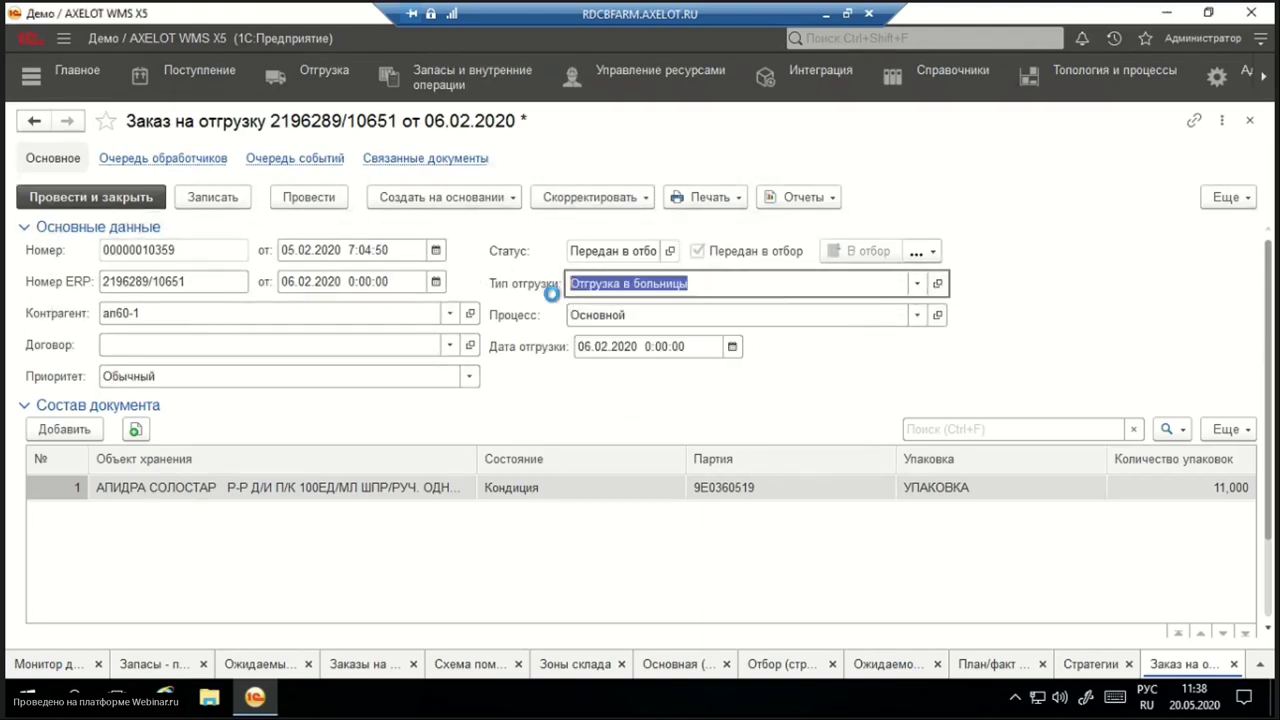
pyautogui.click(388, 231)
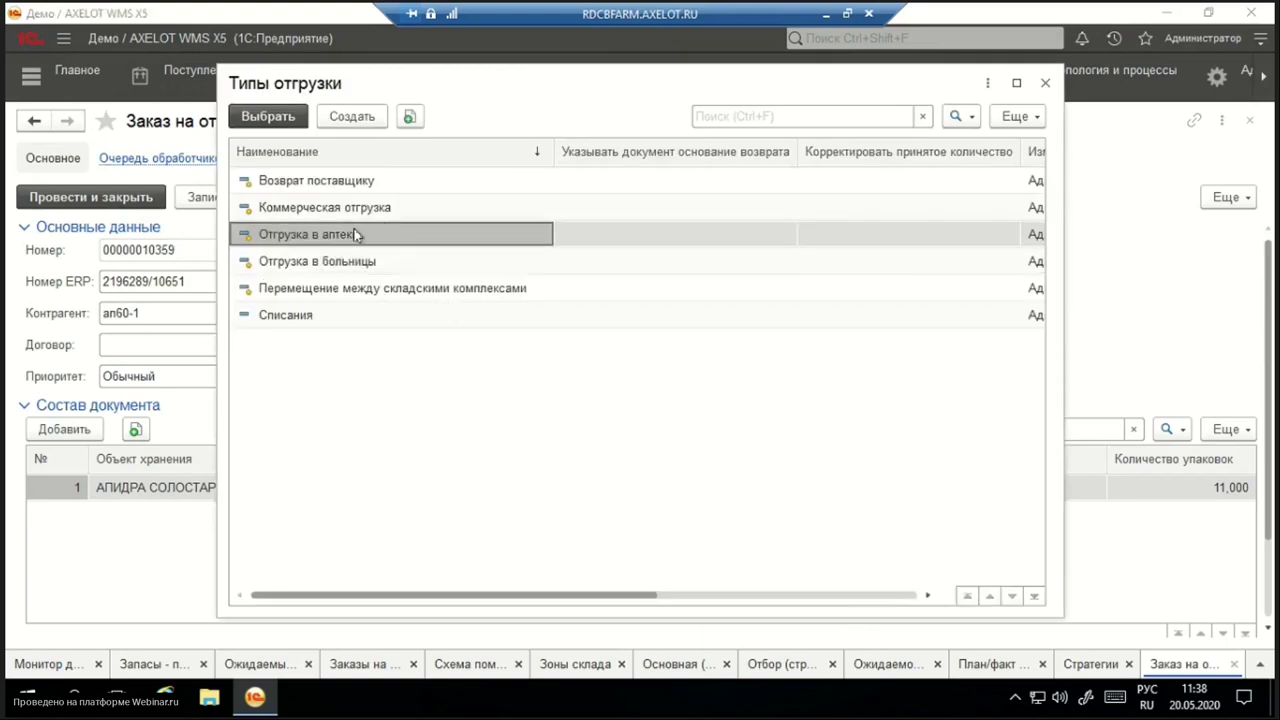
pyautogui.click(336, 186)
pyautogui.click(374, 293)
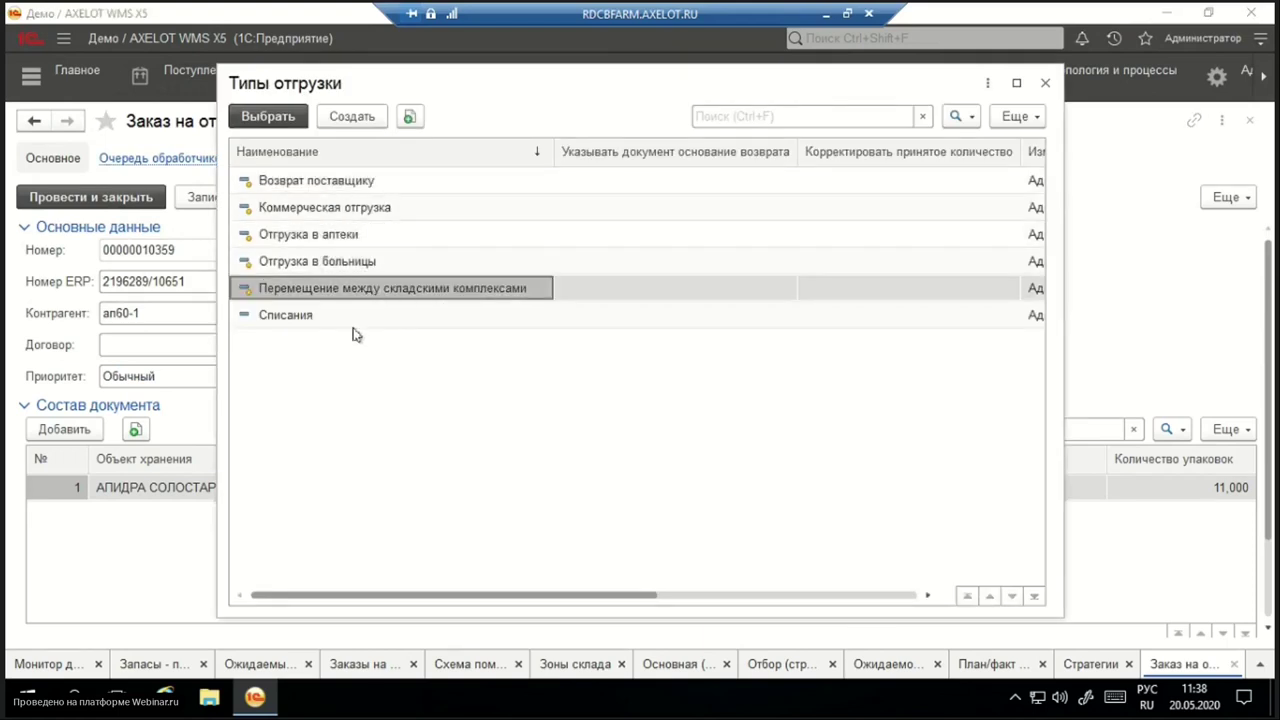
pyautogui.click(292, 318)
pyautogui.click(1044, 84)
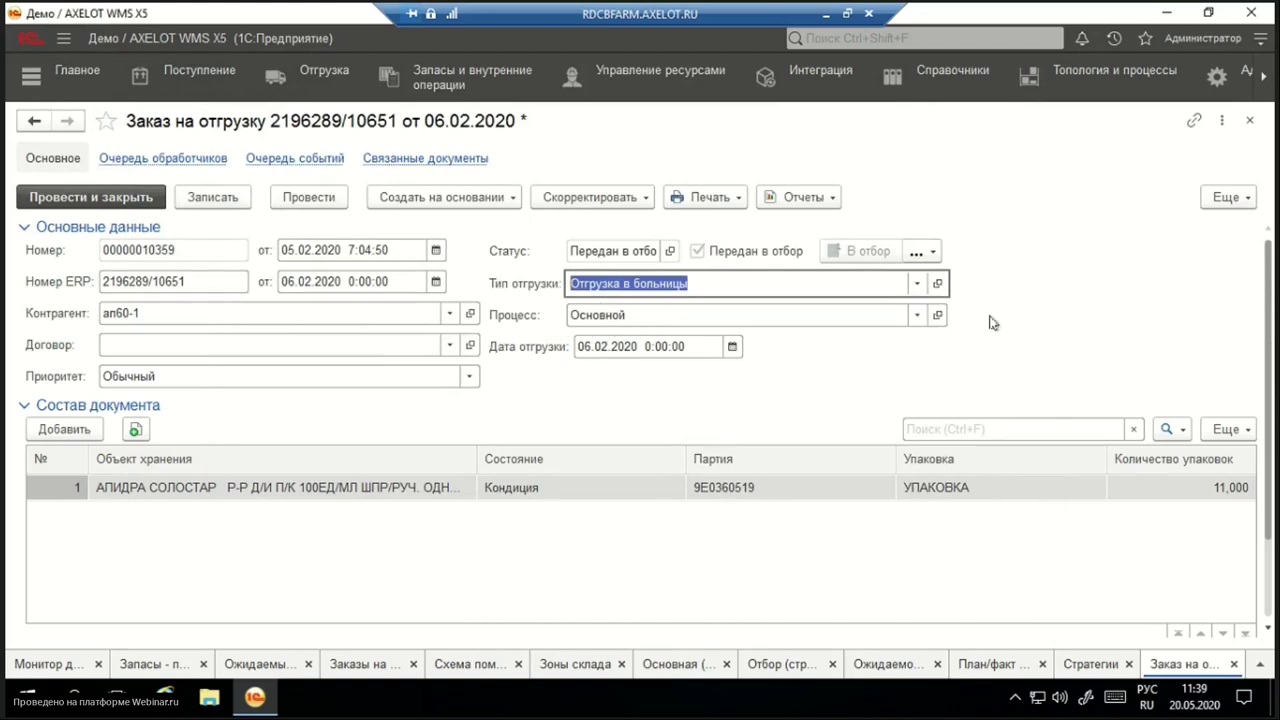
# Open the order's shipment process Основной and examine its order grouping, picking, control, packing, consolidation, shipping and delivery settings.
pyautogui.click(932, 314)
pyautogui.click(932, 314)
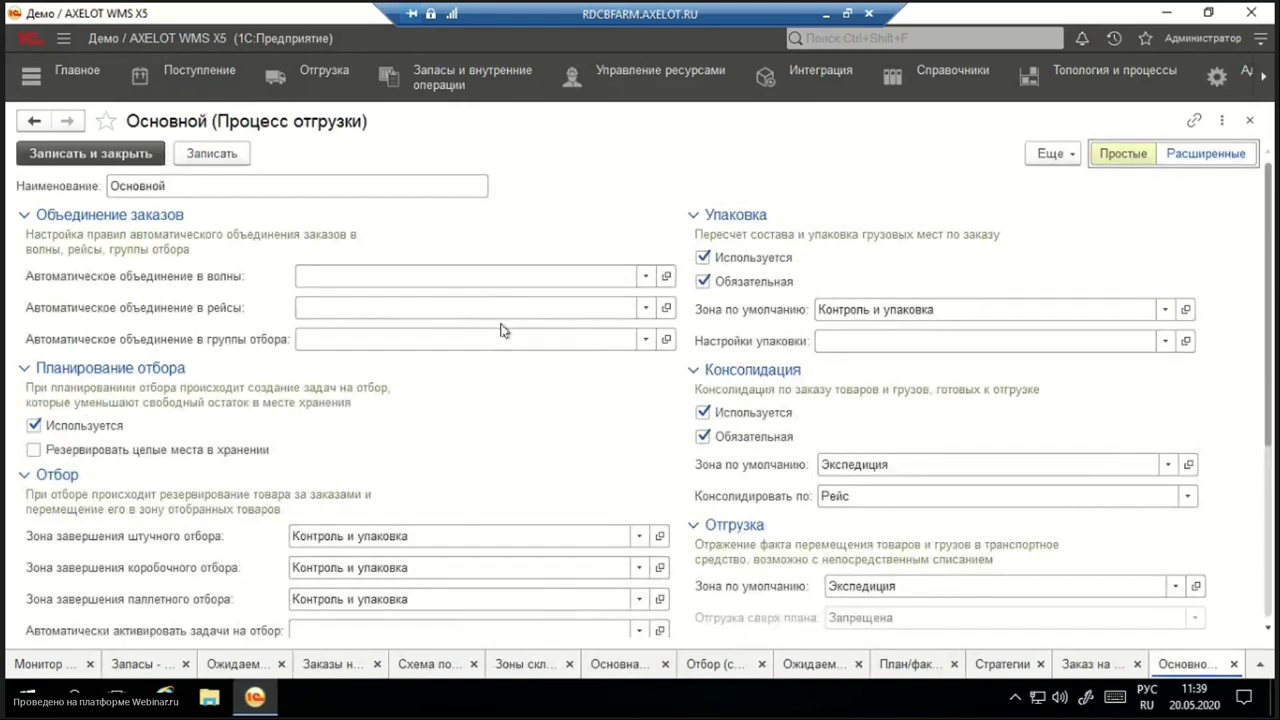
pyautogui.scroll(-5, 503, 331)
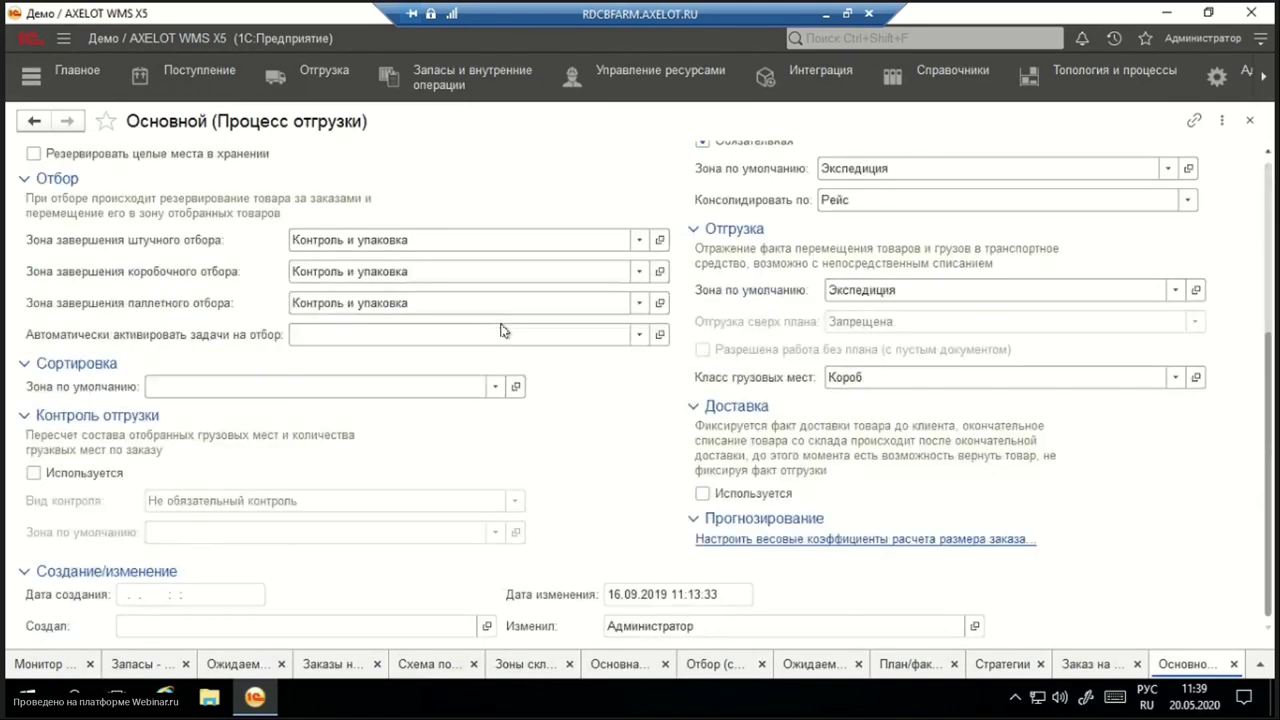
pyautogui.scroll(5, 503, 331)
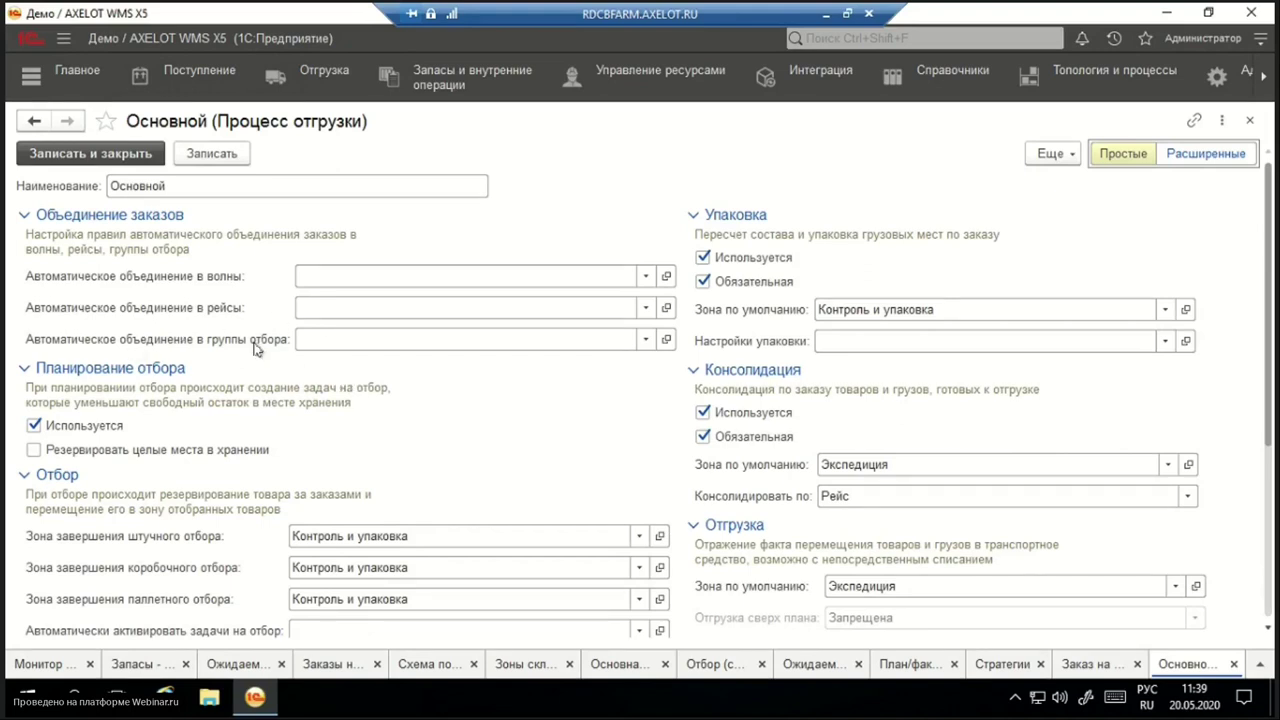
pyautogui.scroll(-3, 260, 352)
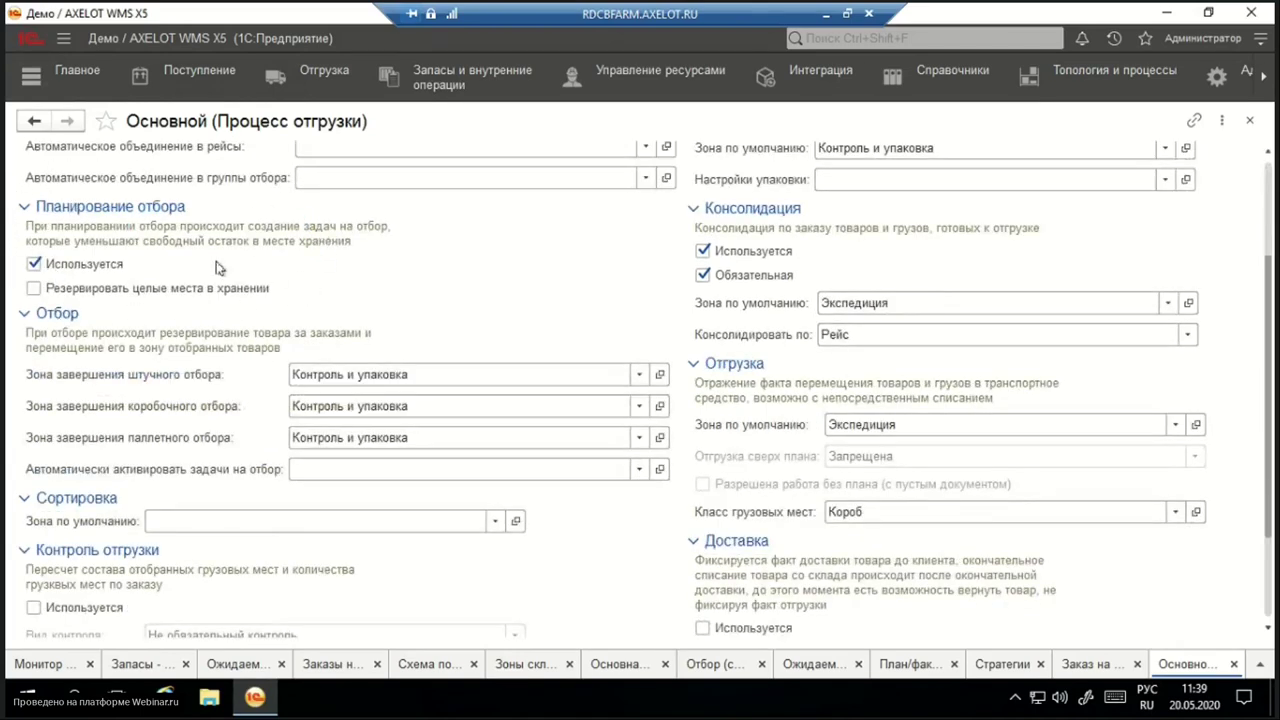
pyautogui.scroll(-3, 220, 350)
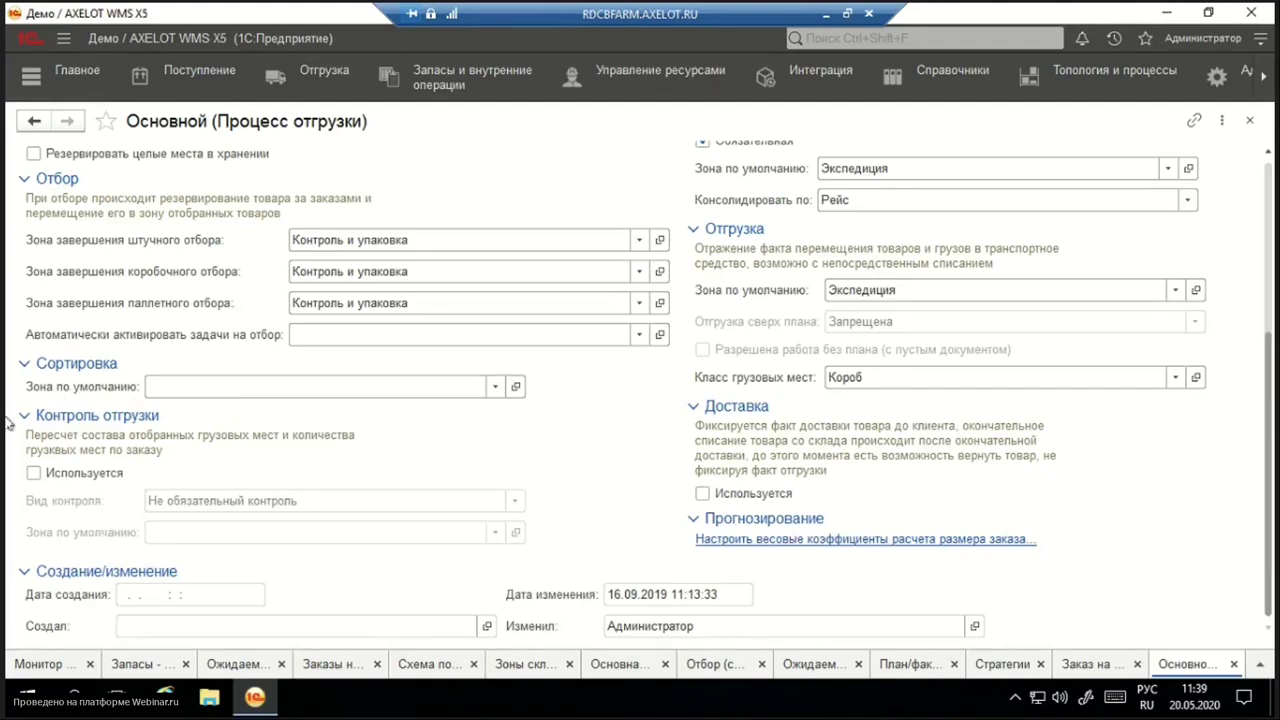
pyautogui.scroll(3, 477, 525)
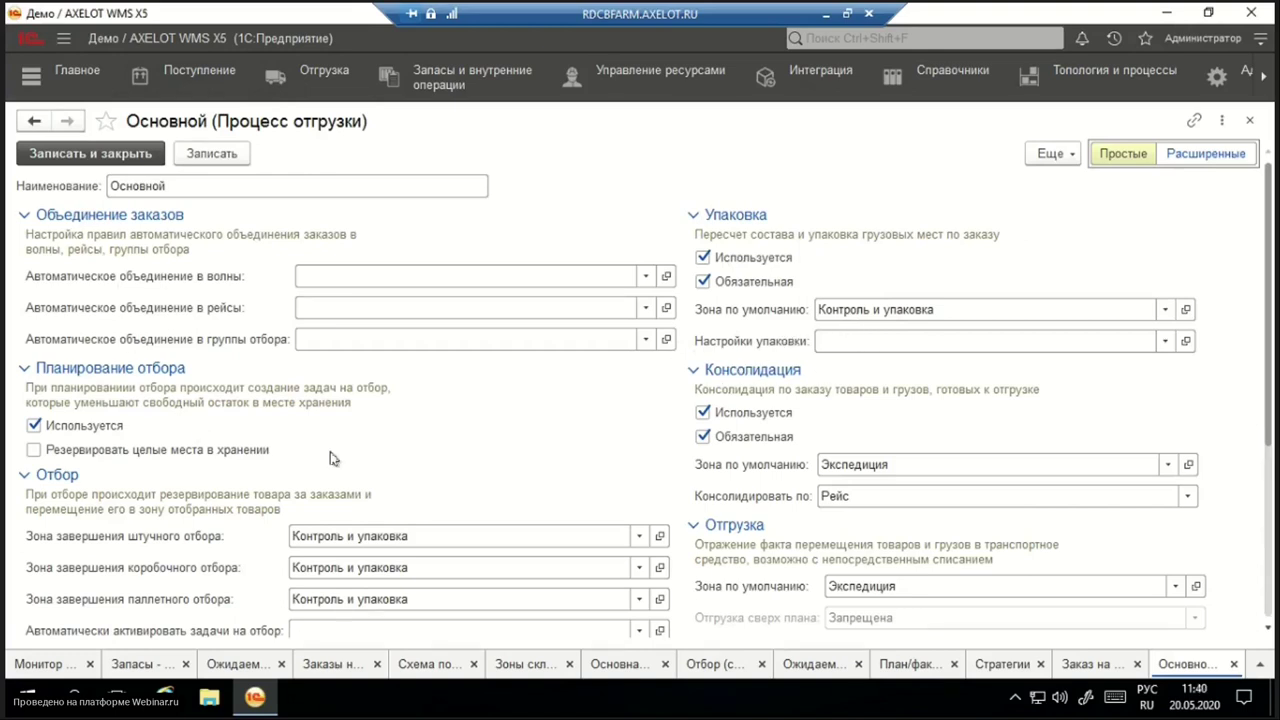
pyautogui.scroll(-2, 597, 425)
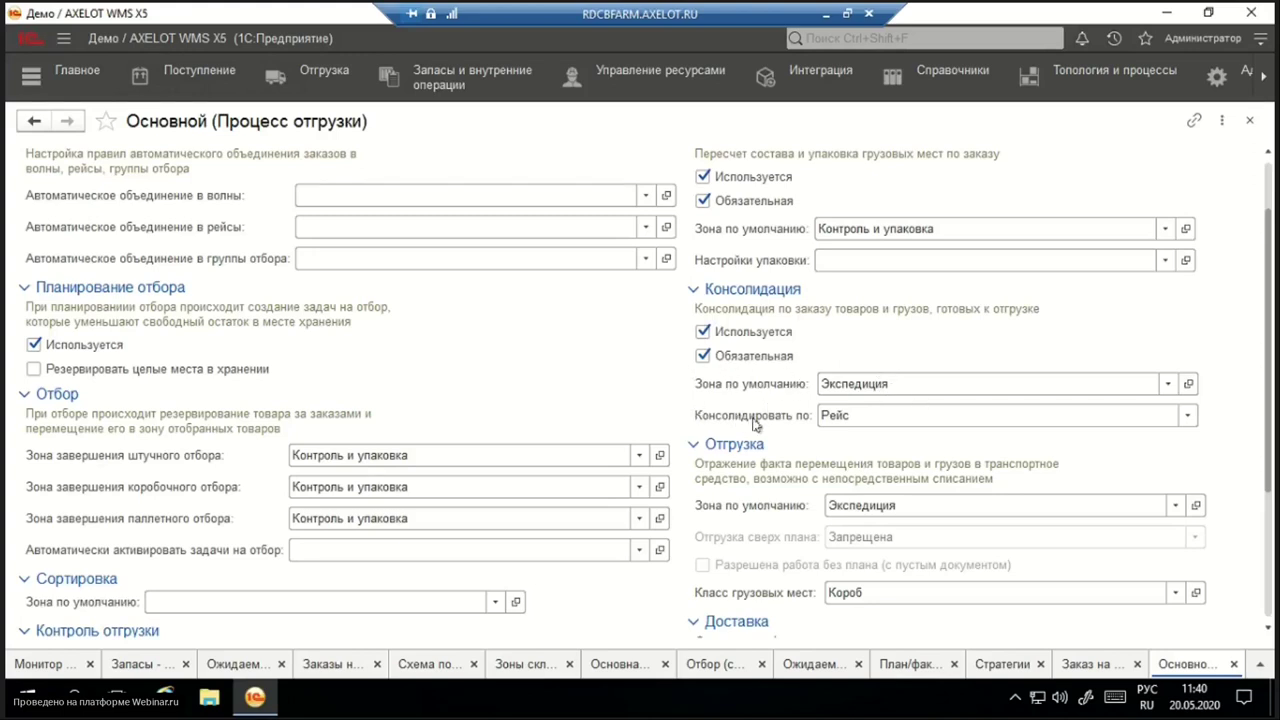
# Examine the available options for what the shipment process consolidates by, and close the choices without changing the setting.
pyautogui.click(1188, 415)
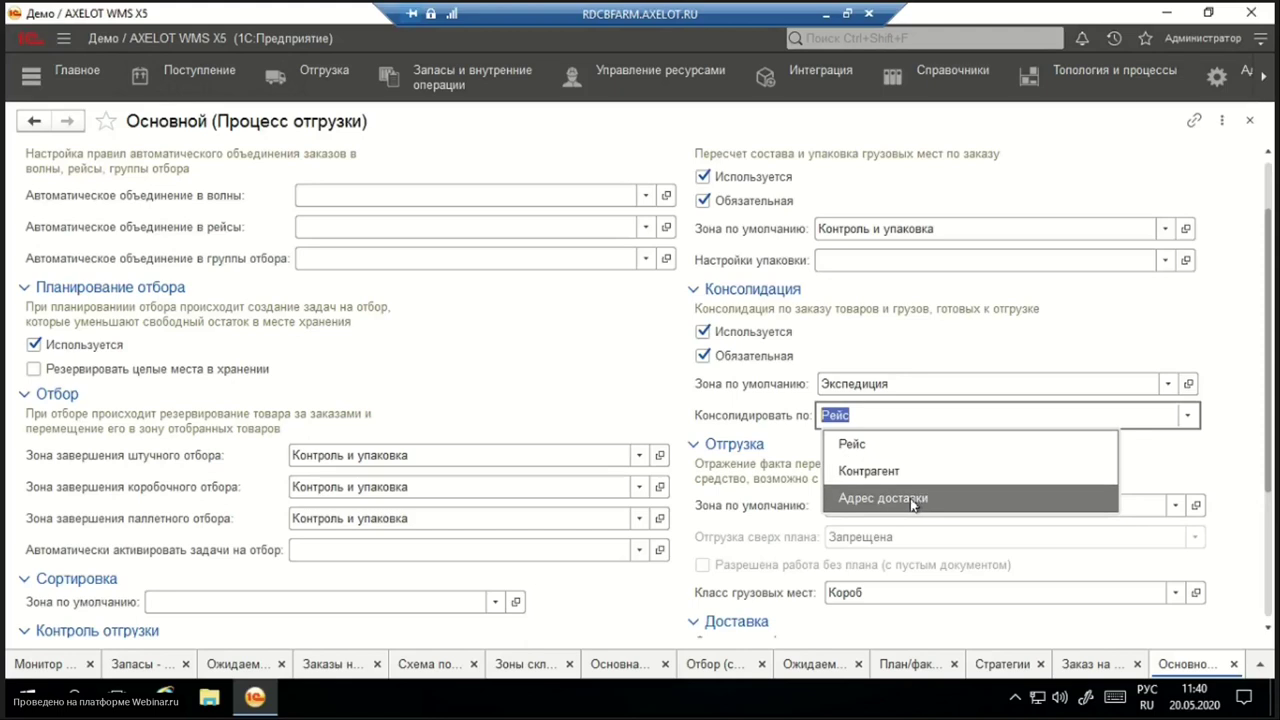
pyautogui.click(749, 413)
pyautogui.scroll(-3, 733, 474)
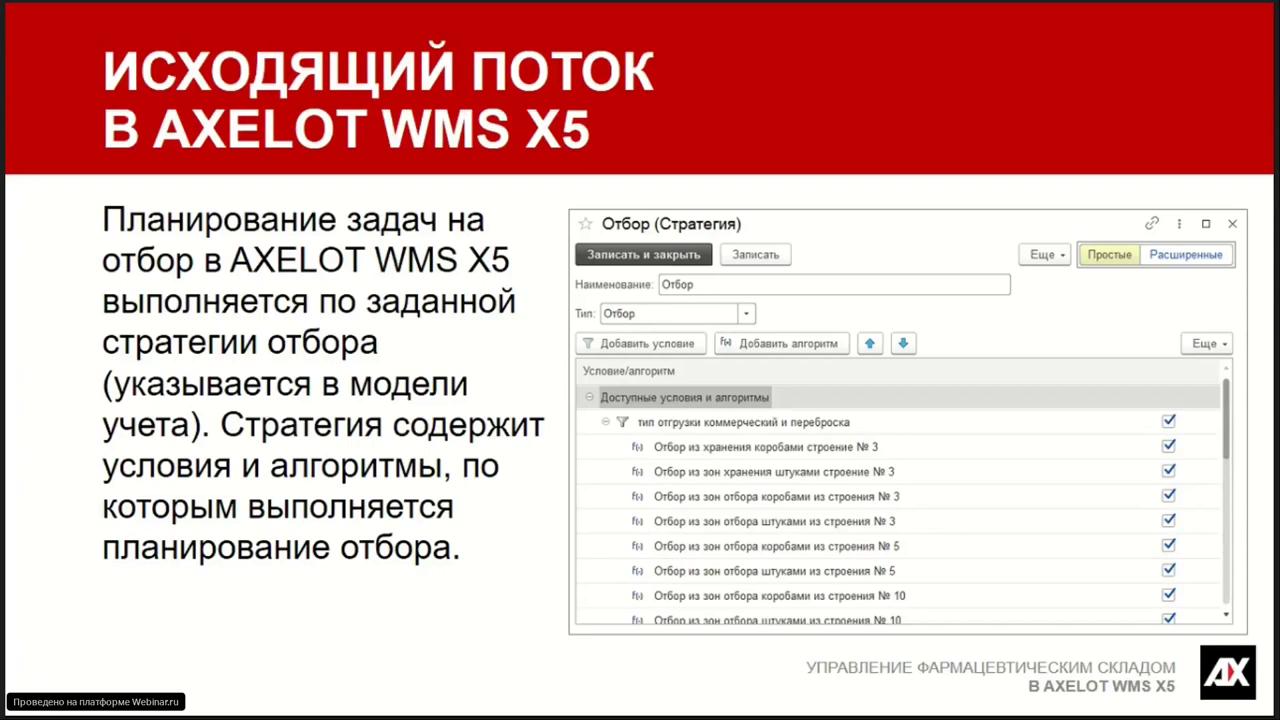
# Switch from the slides back to AXELOT WMS X5 and open the picking strategy Отбор from the strategies list.
pyautogui.hotkey('alt', 'Tab')
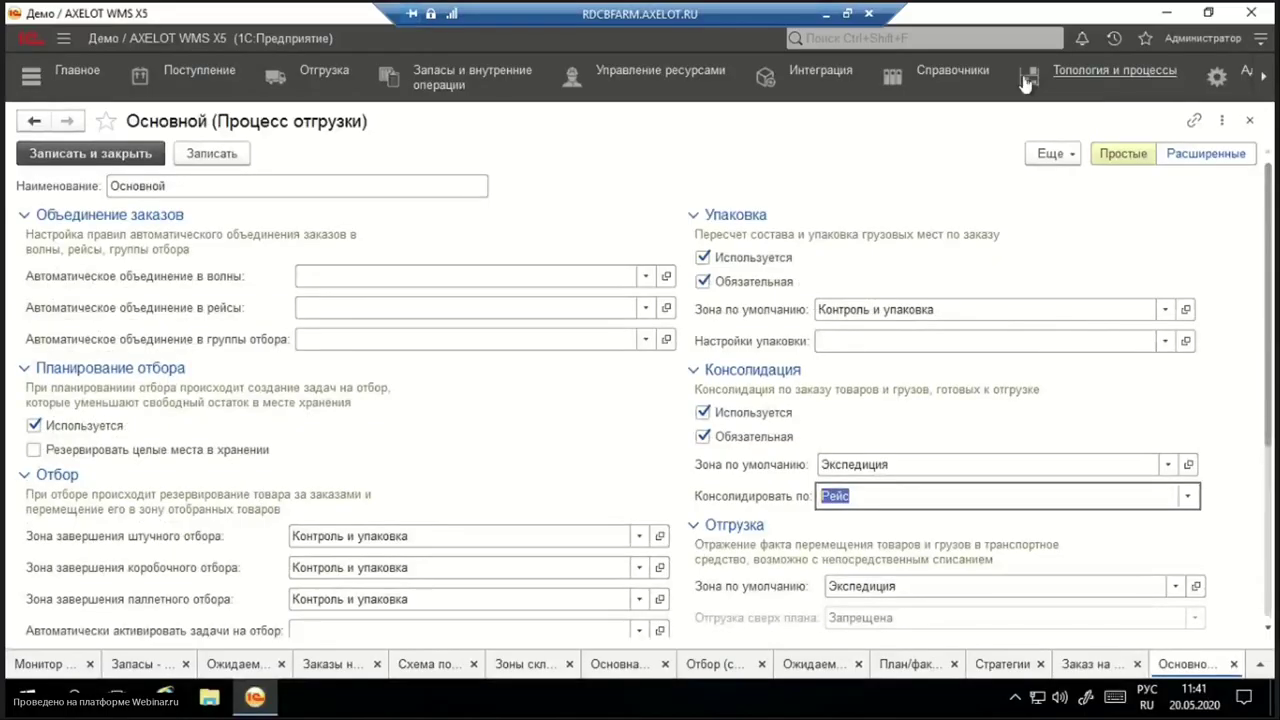
pyautogui.click(1125, 88)
pyautogui.scroll(-2, 300, 440)
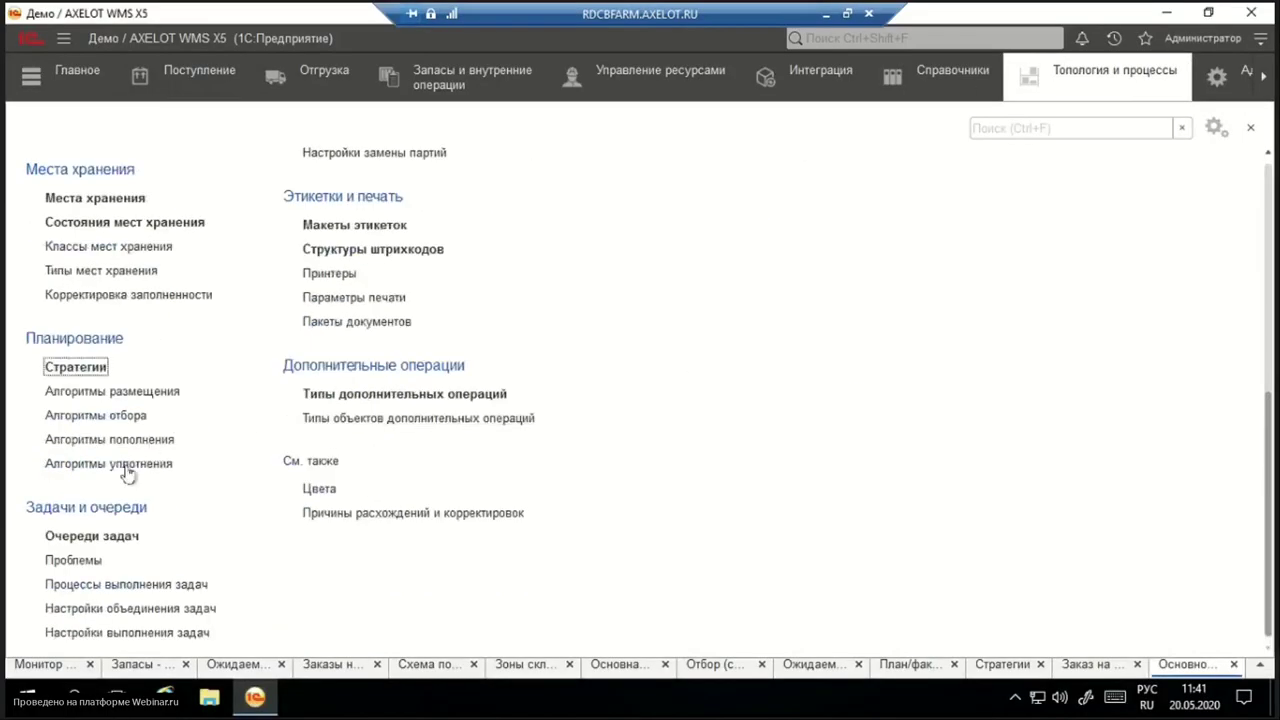
pyautogui.click(76, 367)
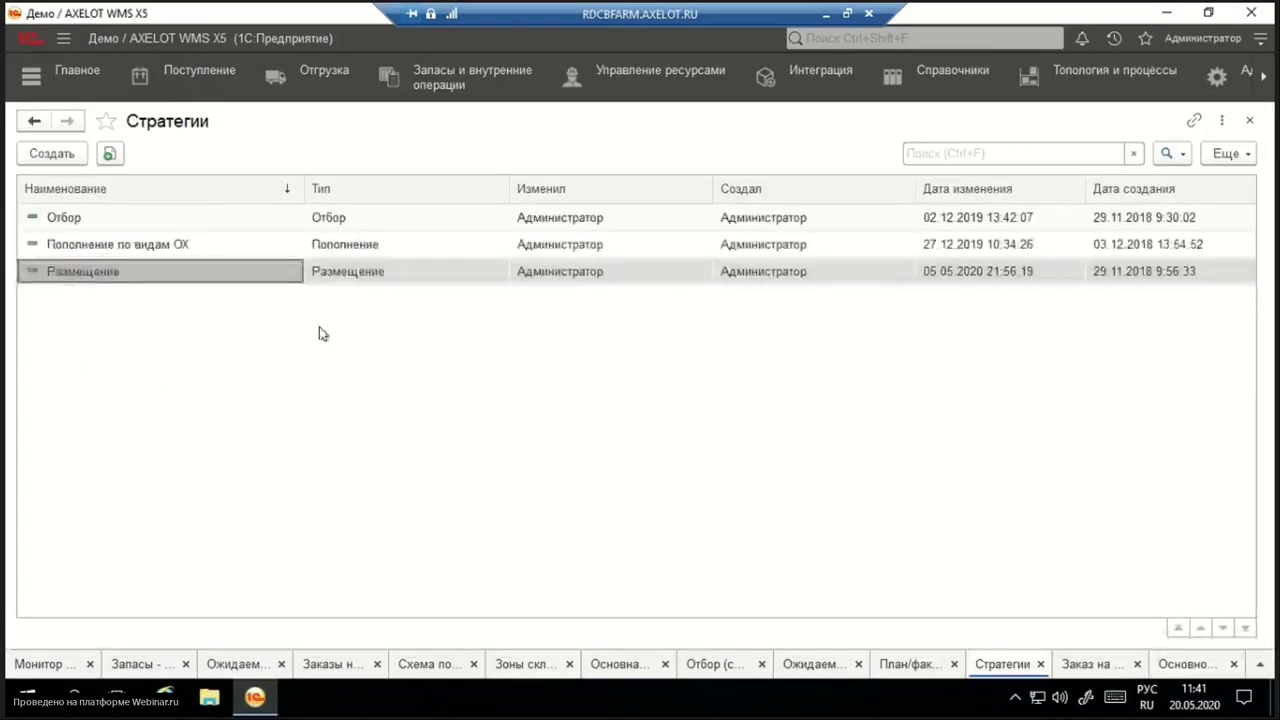
pyautogui.doubleClick(80, 216)
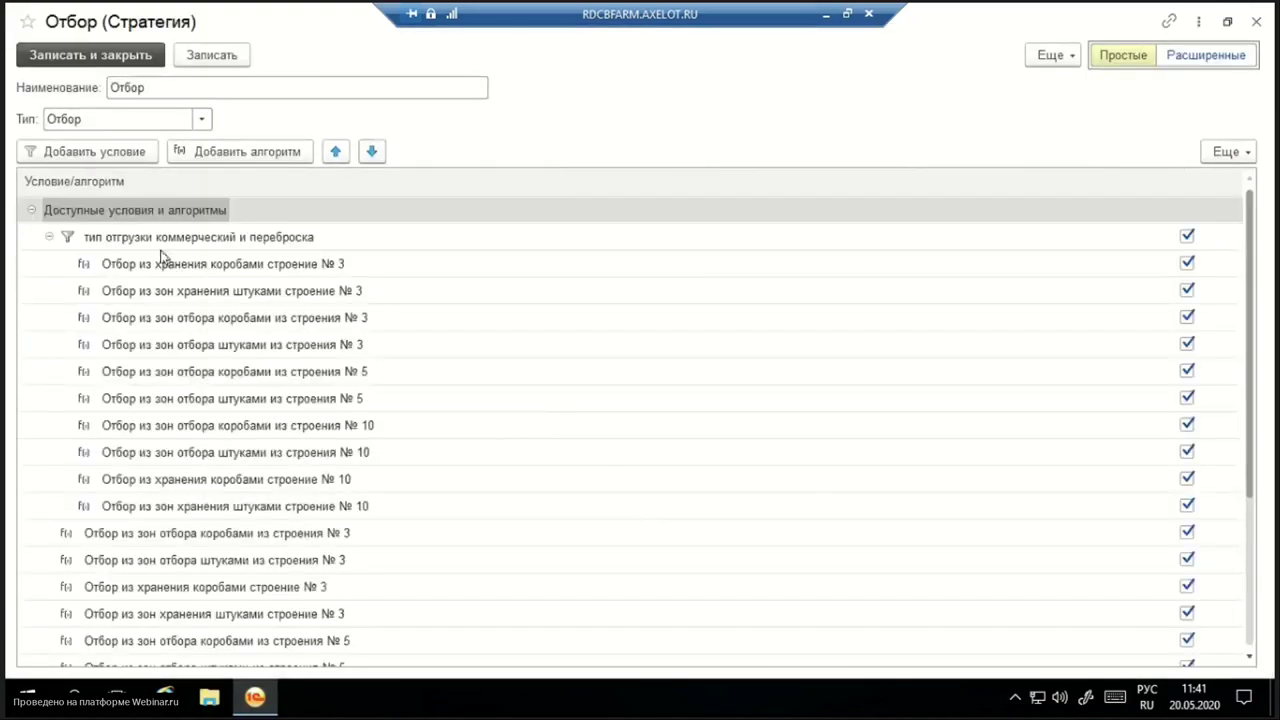
# Open the strategy condition тип отгрузки коммерческий и переброска and examine its filter on the order's shipment type.
pyautogui.click(162, 246)
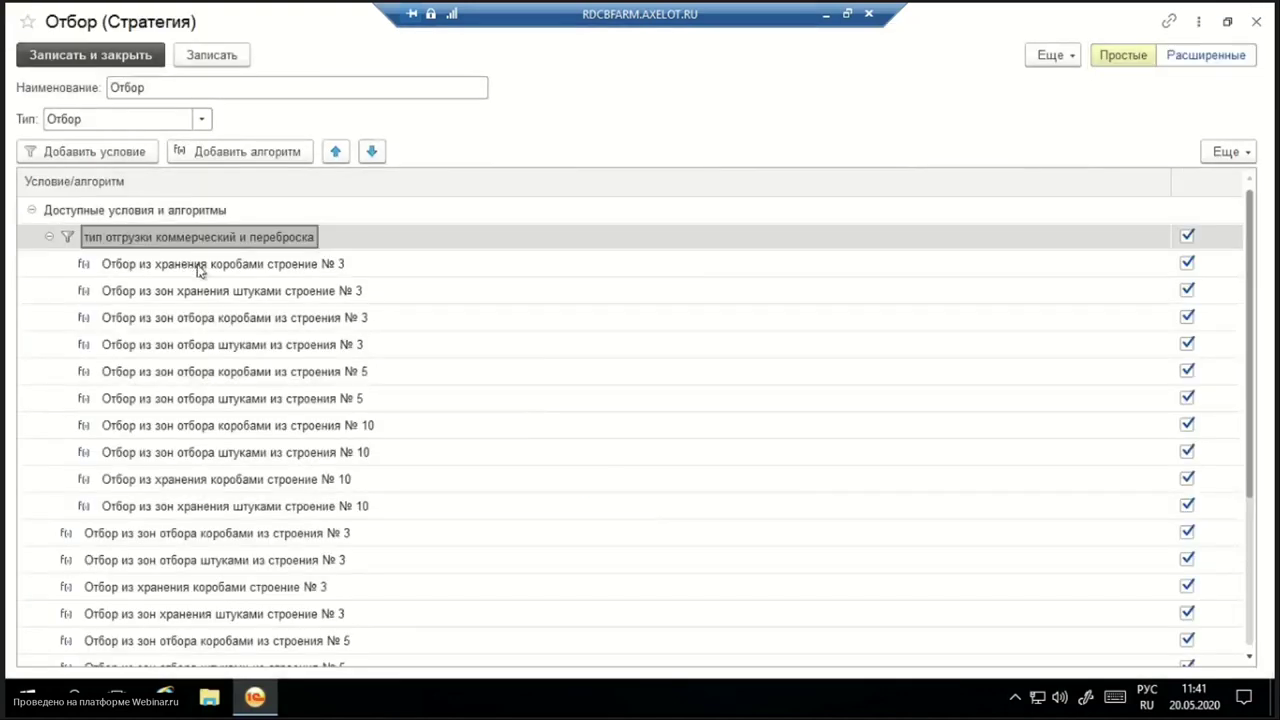
pyautogui.click(171, 240)
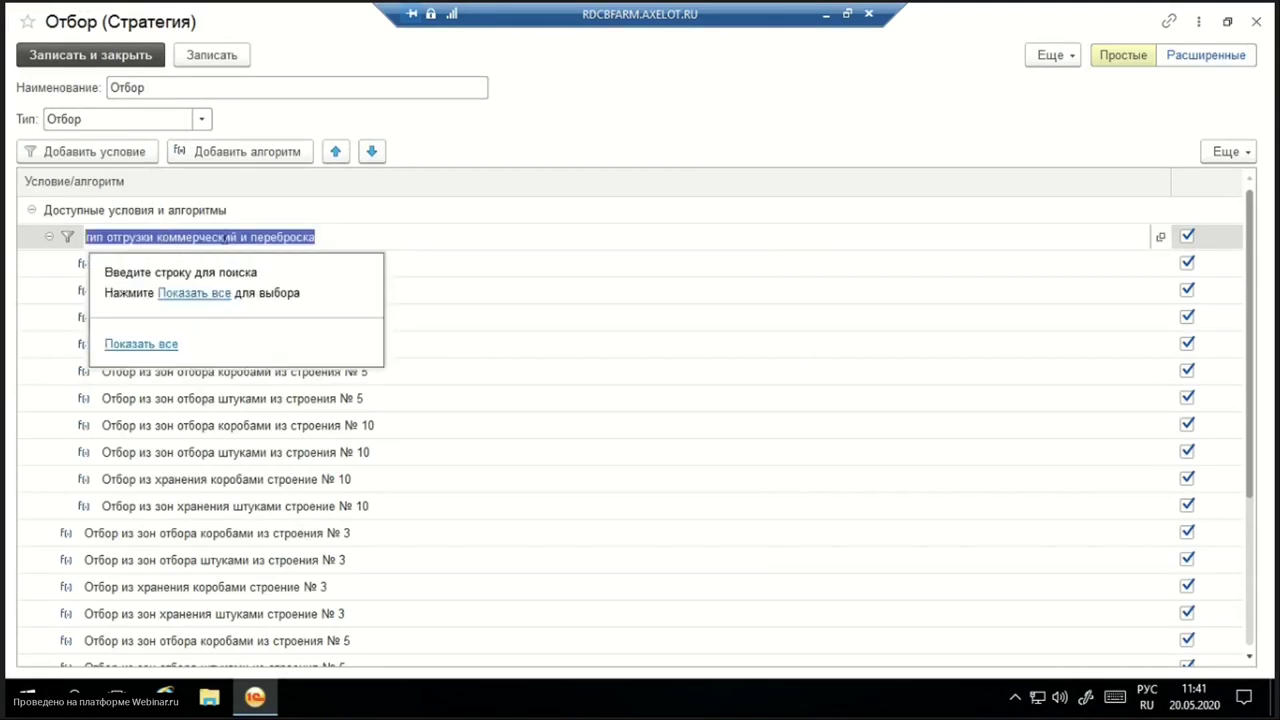
pyautogui.click(1159, 236)
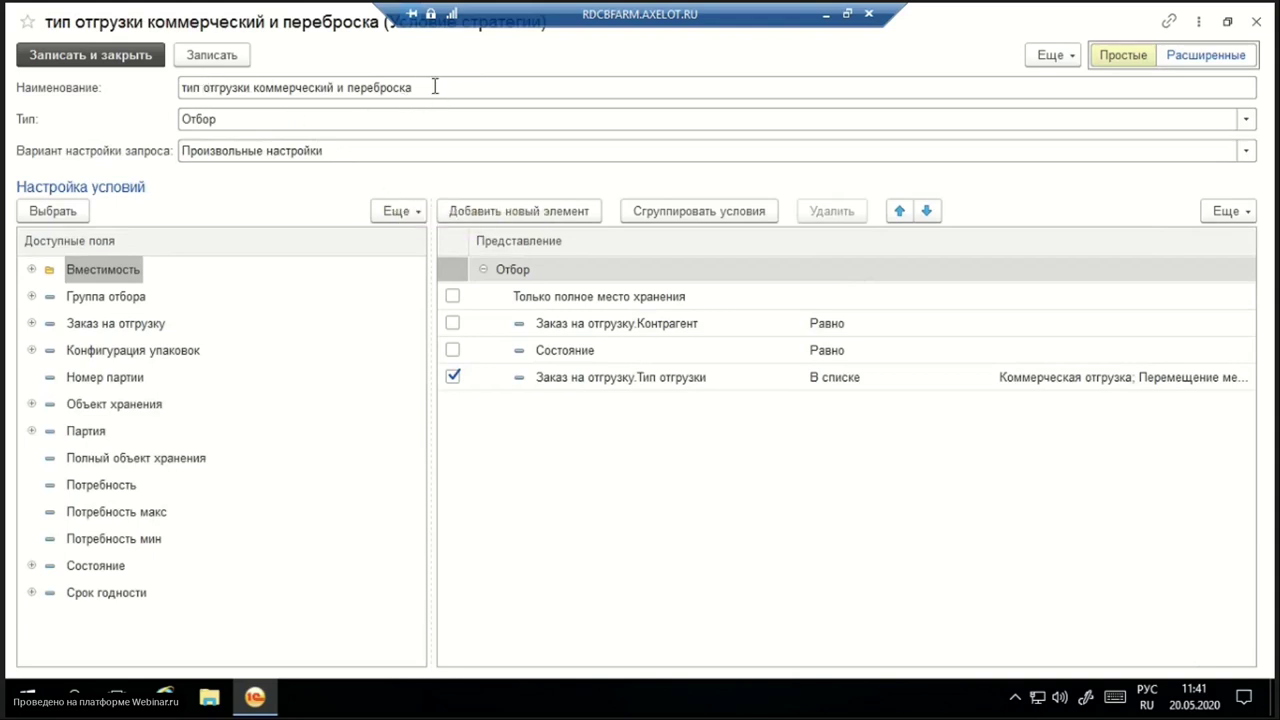
pyautogui.click(834, 381)
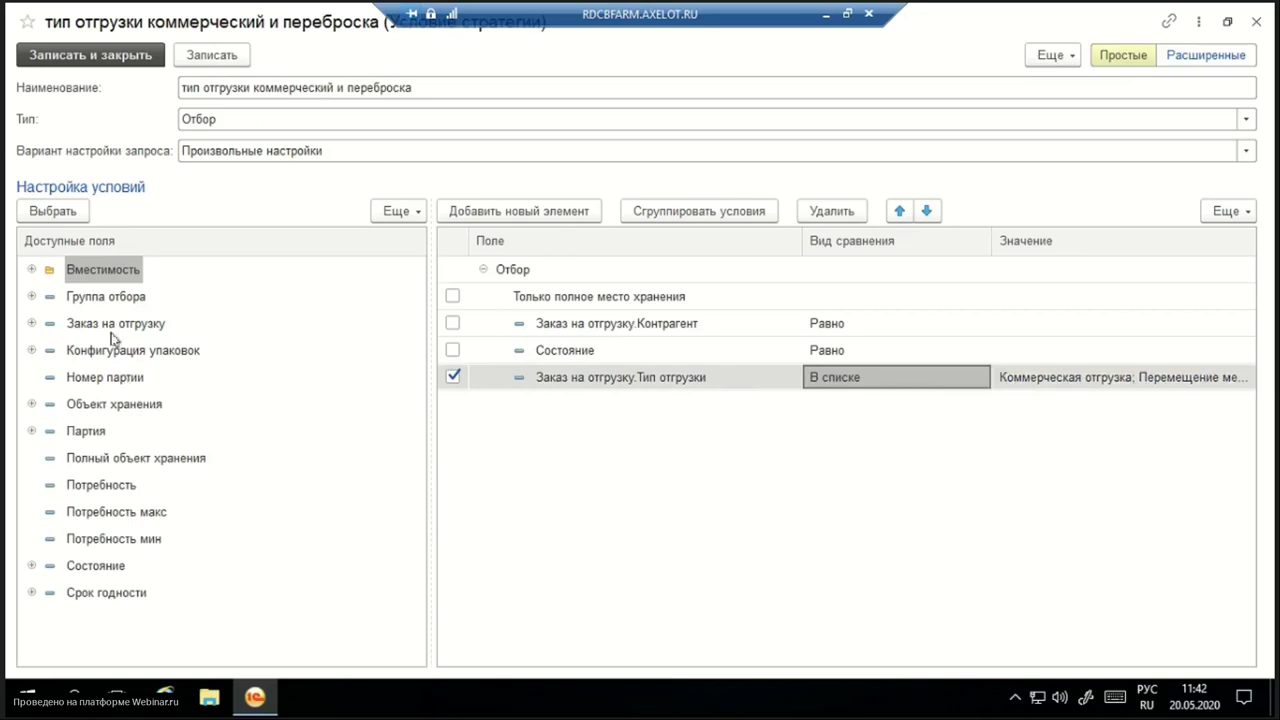
# Examine the fields Объект хранения, Партия and Заказ на отгрузку available for the condition, and close the condition.
pyautogui.click(32, 405)
pyautogui.click(32, 405)
pyautogui.click(31, 431)
pyautogui.click(31, 431)
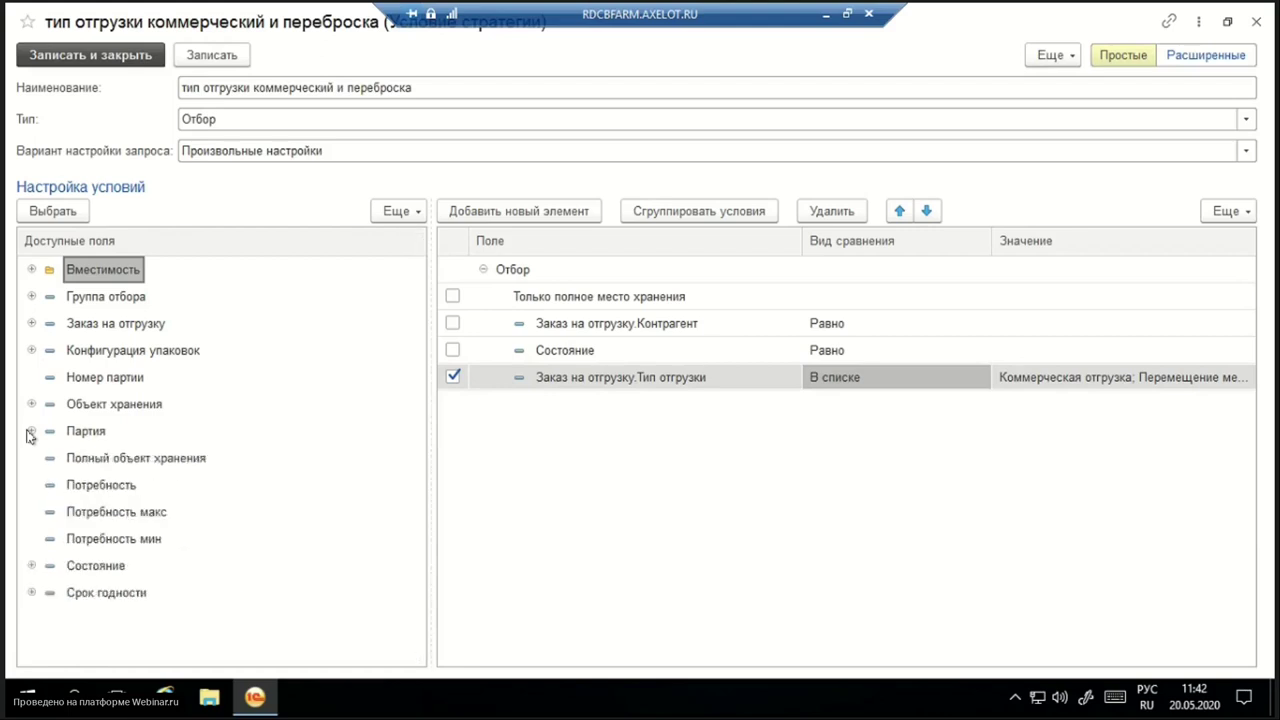
pyautogui.click(32, 326)
pyautogui.click(32, 326)
pyautogui.click(1256, 21)
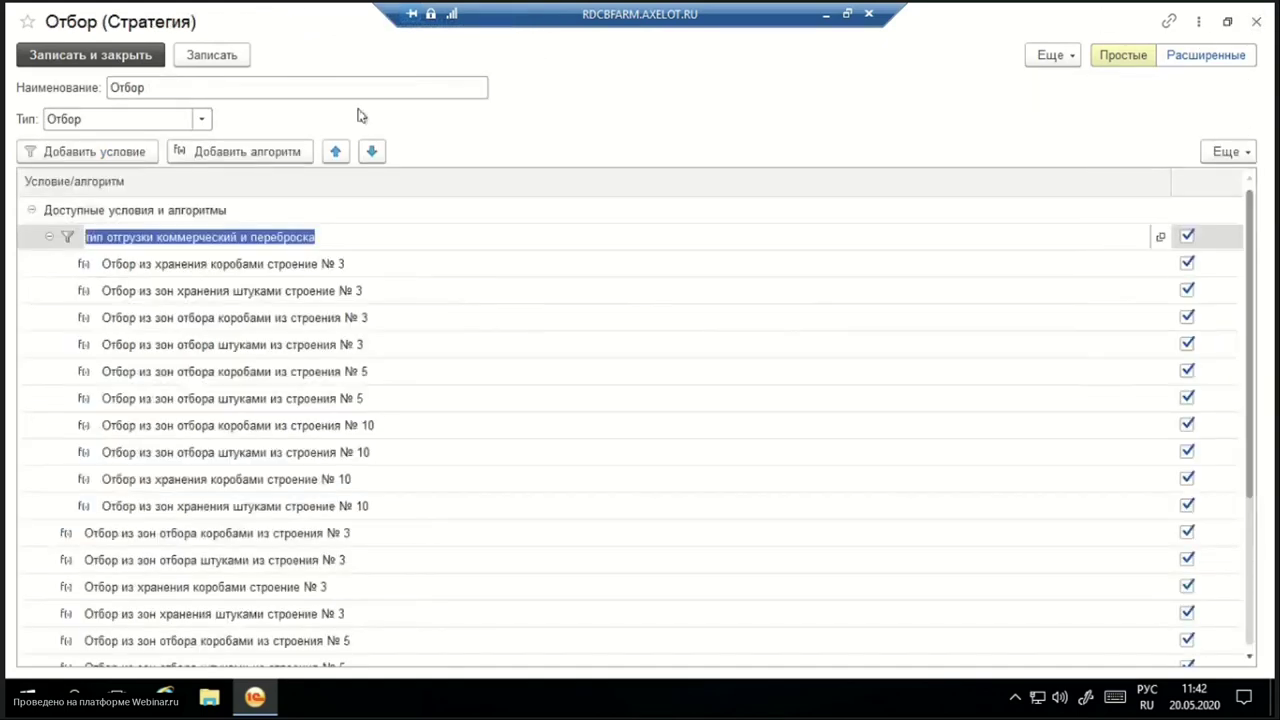
# Examine the order of the picking algorithms nested under the condition тип отгрузки коммерческий и переброска.
pyautogui.click(203, 264)
pyautogui.click(200, 238)
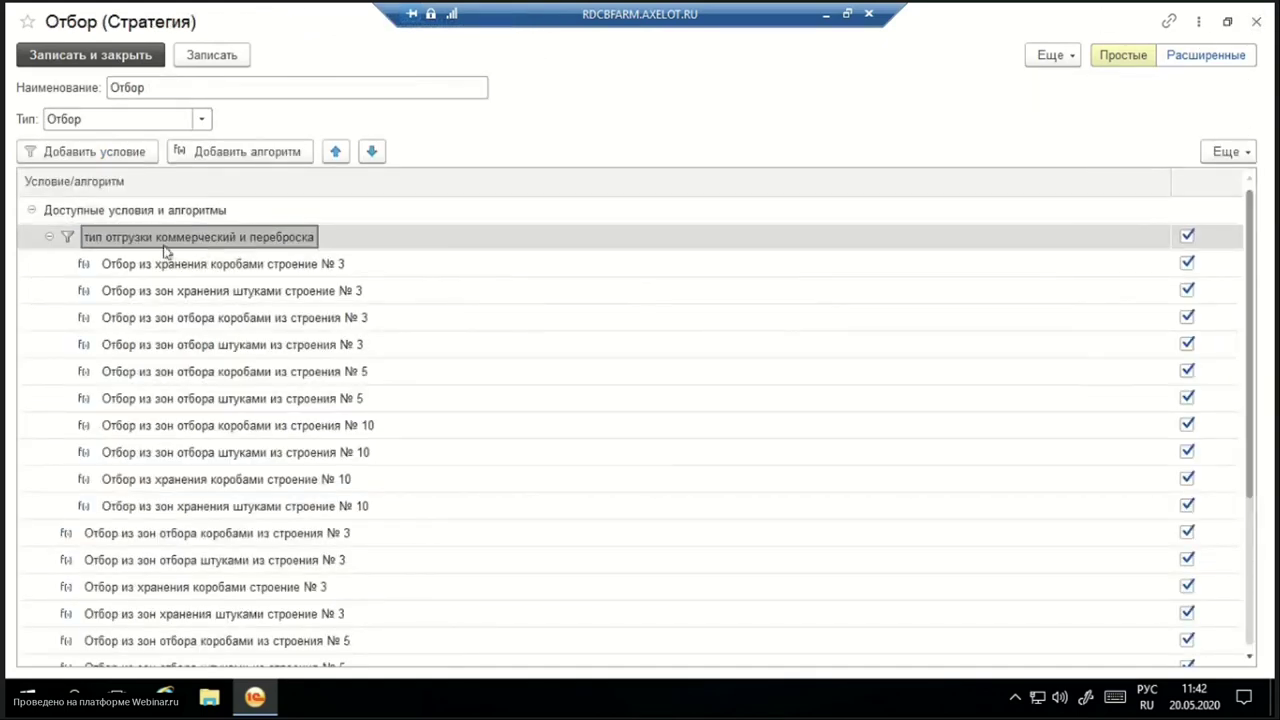
pyautogui.click(47, 239)
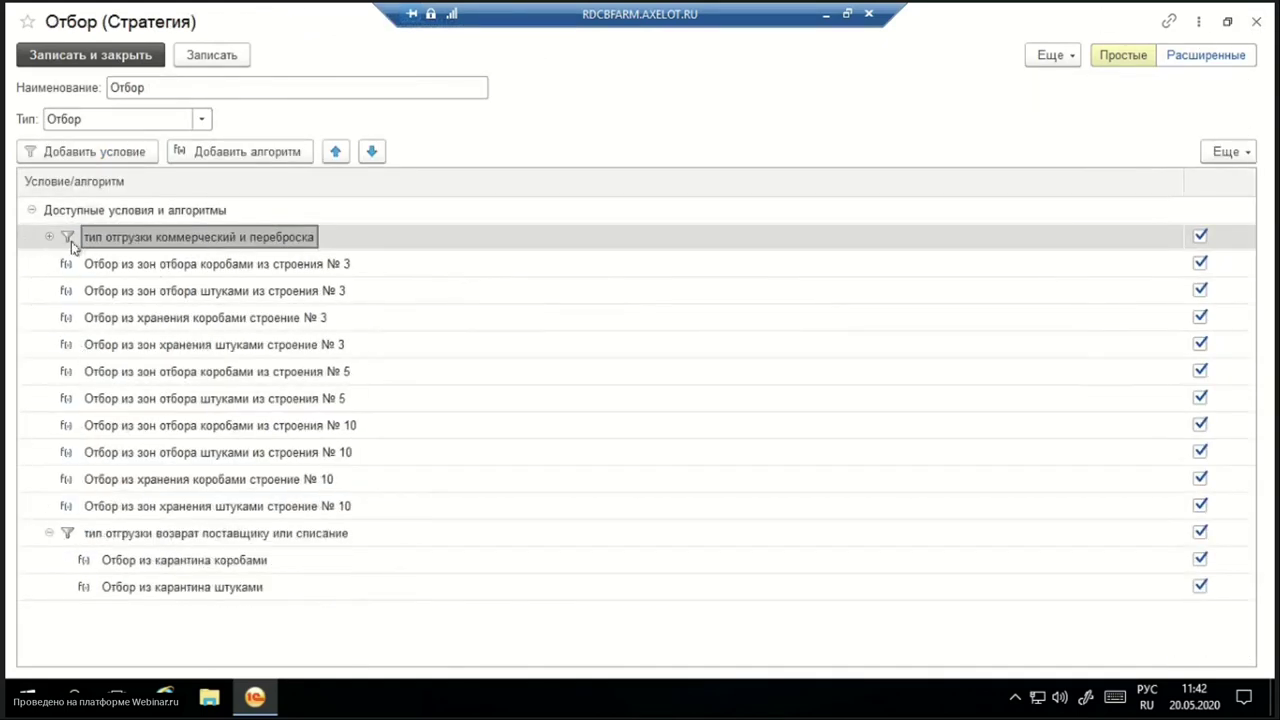
pyautogui.click(49, 237)
pyautogui.click(155, 268)
pyautogui.click(192, 289)
pyautogui.click(190, 266)
pyautogui.click(190, 289)
pyautogui.click(205, 318)
pyautogui.click(186, 266)
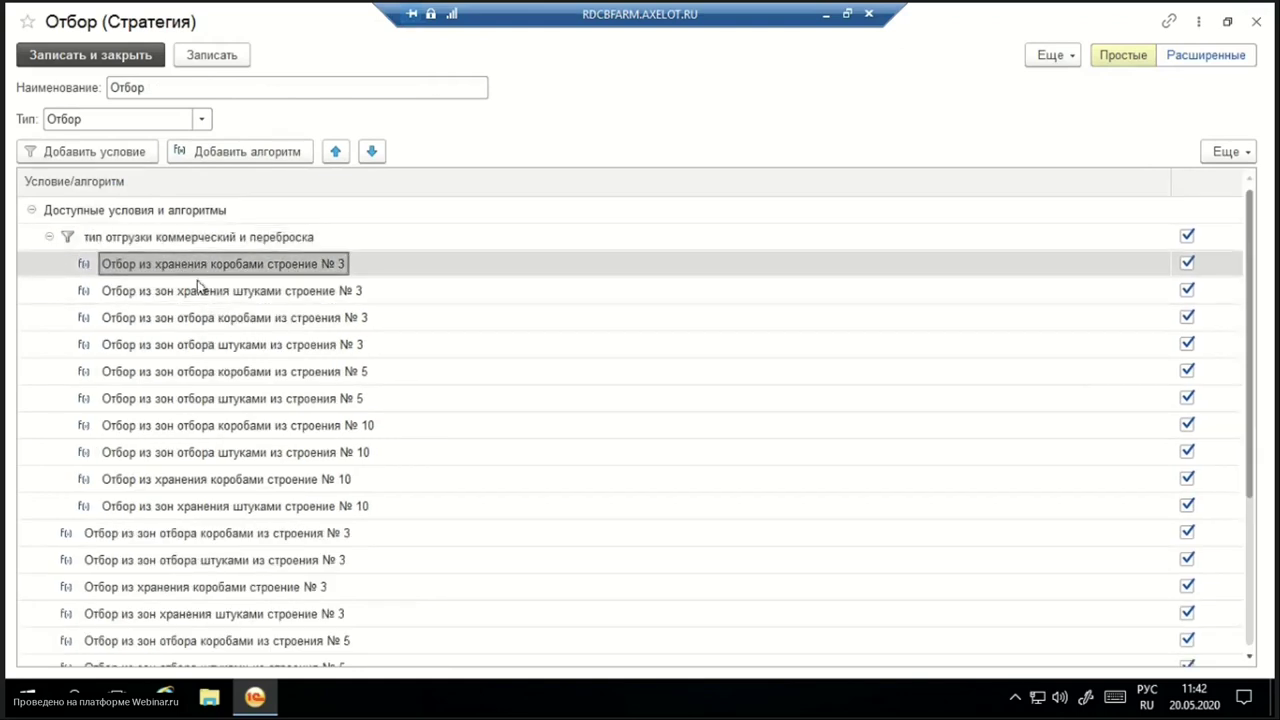
pyautogui.click(198, 289)
# Collapse the commercial and transfer shipment condition, examine the first algorithms outside it, and expand the condition again.
pyautogui.click(49, 238)
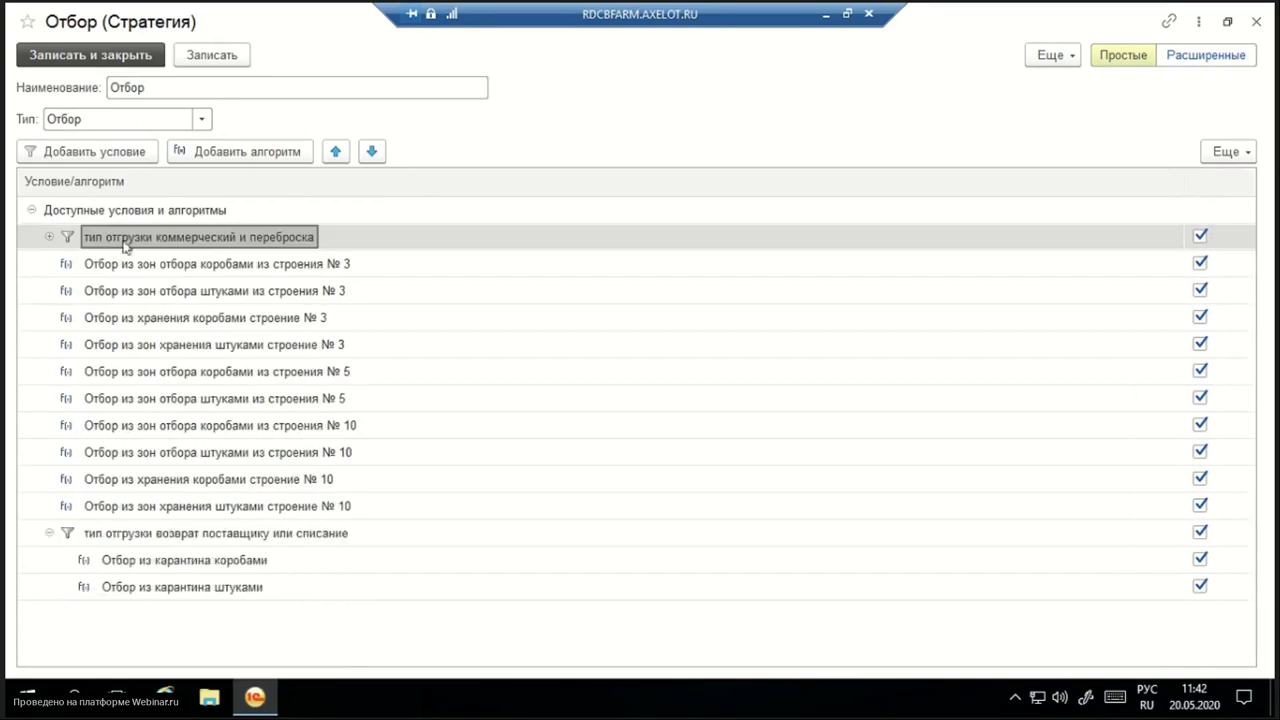
pyautogui.click(156, 266)
pyautogui.click(176, 290)
pyautogui.click(182, 266)
pyautogui.click(49, 237)
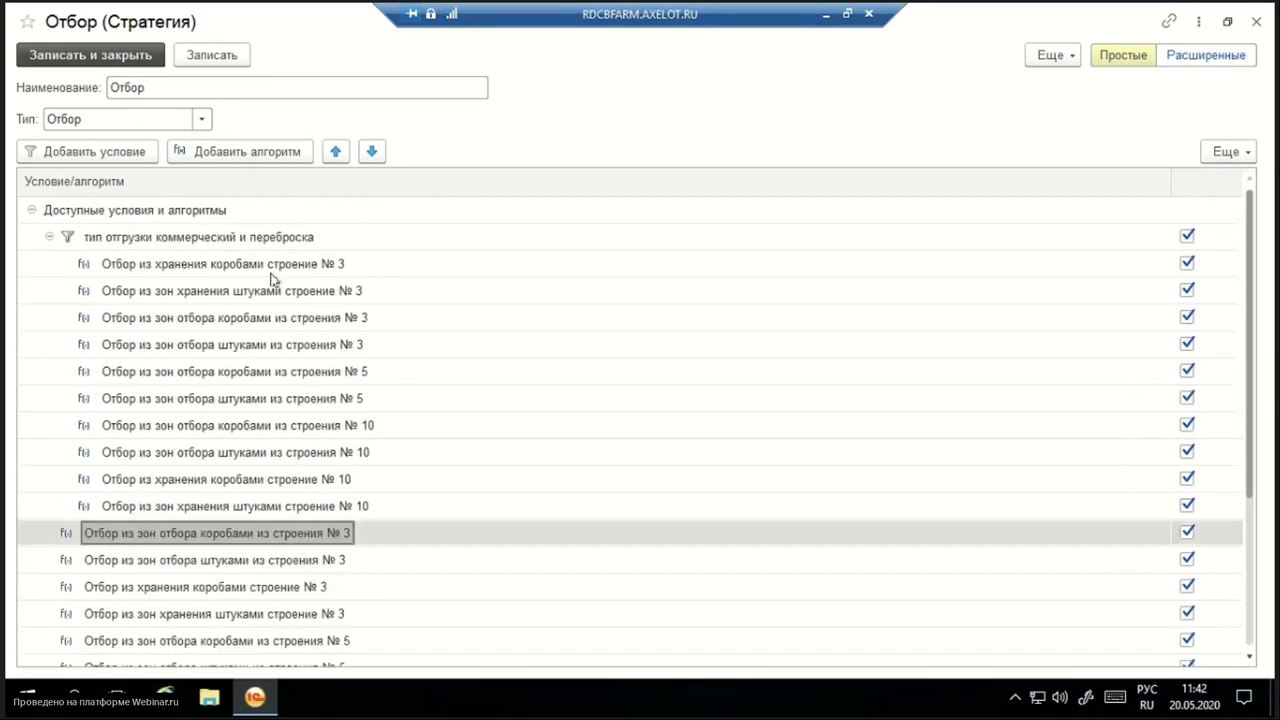
# Open the picking algorithm Отбор из хранения коробами строение № 3 from the strategy.
pyautogui.doubleClick(271, 266)
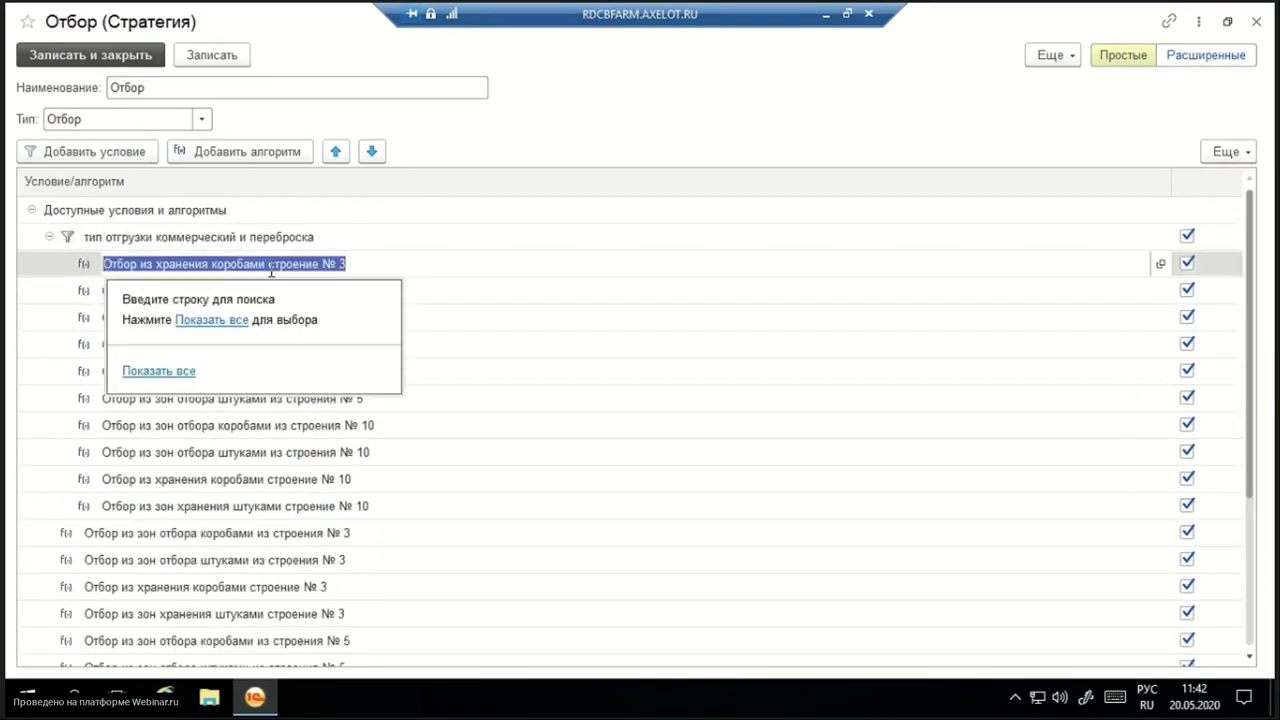
pyautogui.click(1160, 266)
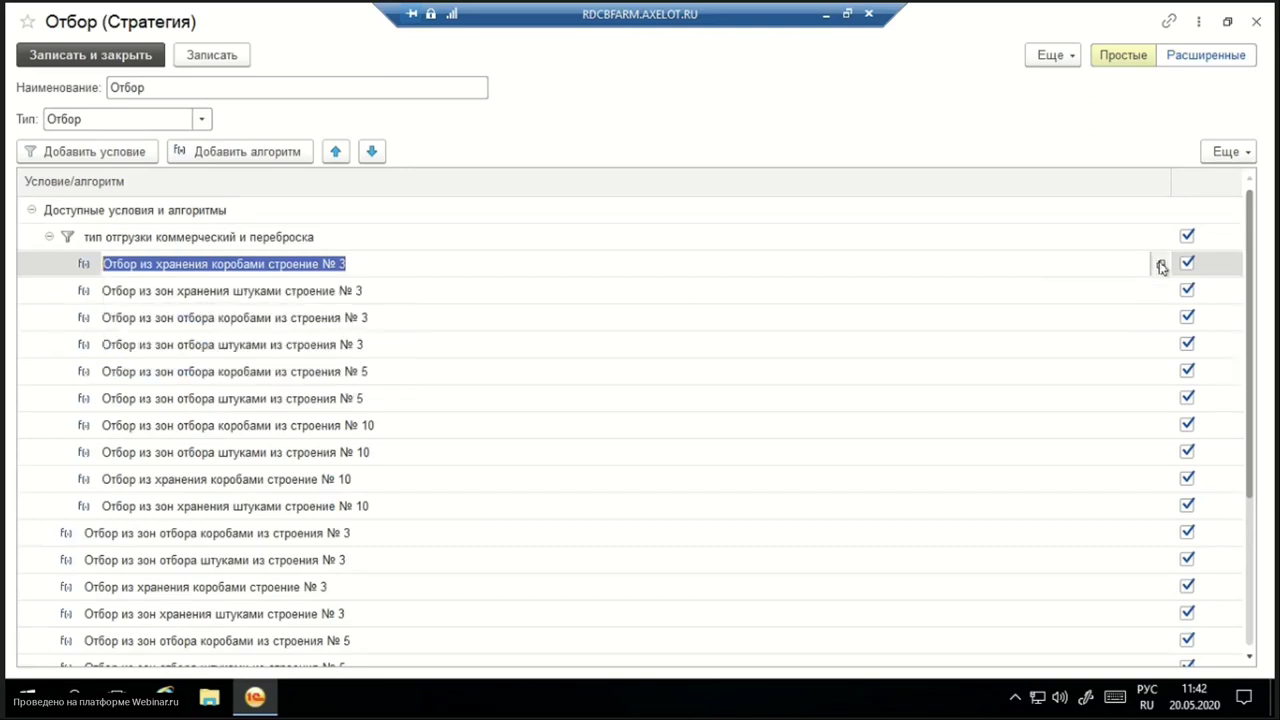
pyautogui.click(1160, 265)
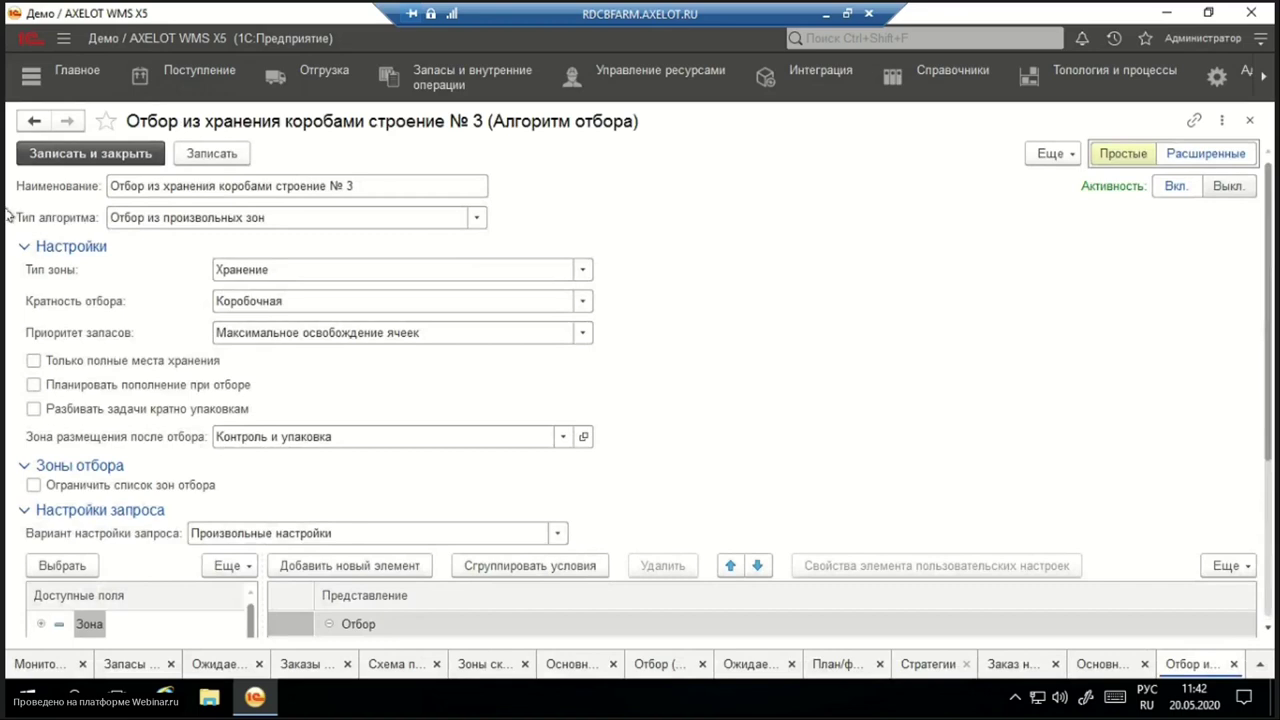
# Try the algorithm type Произвольный алгоритм on the picking algorithm, and set the type back to Отбор из произвольных зон.
pyautogui.click(187, 217)
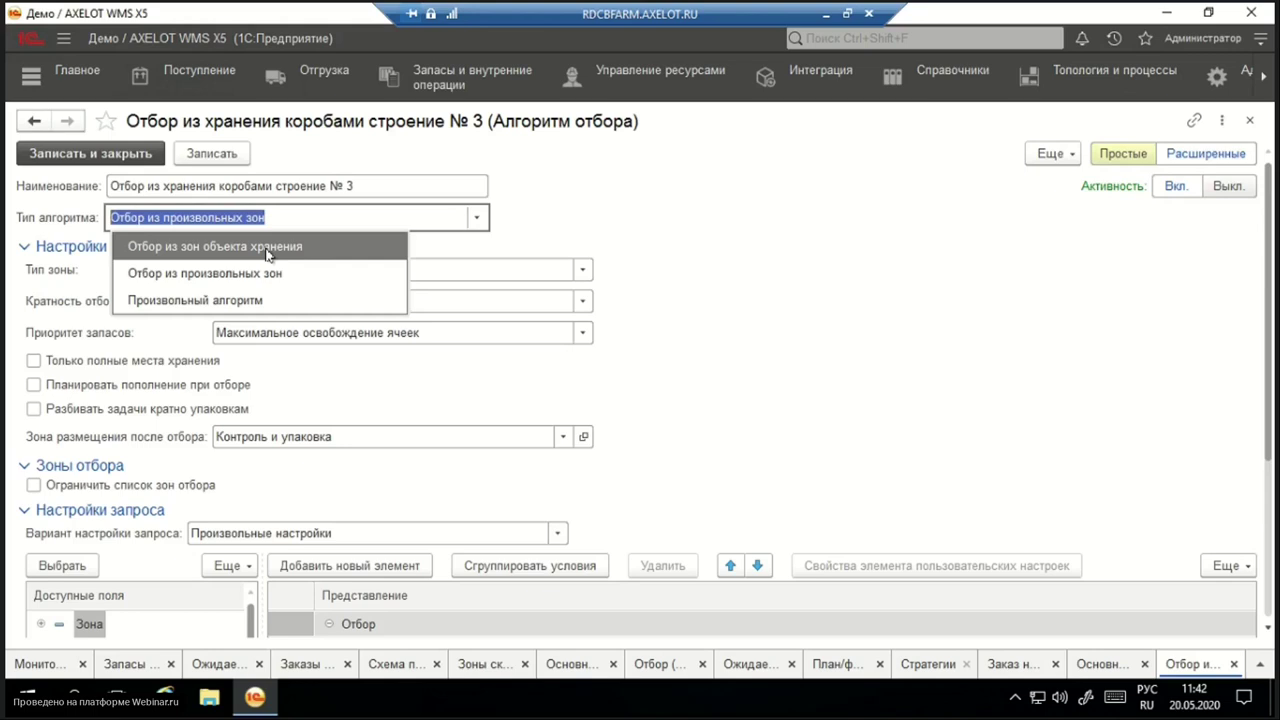
pyautogui.click(166, 305)
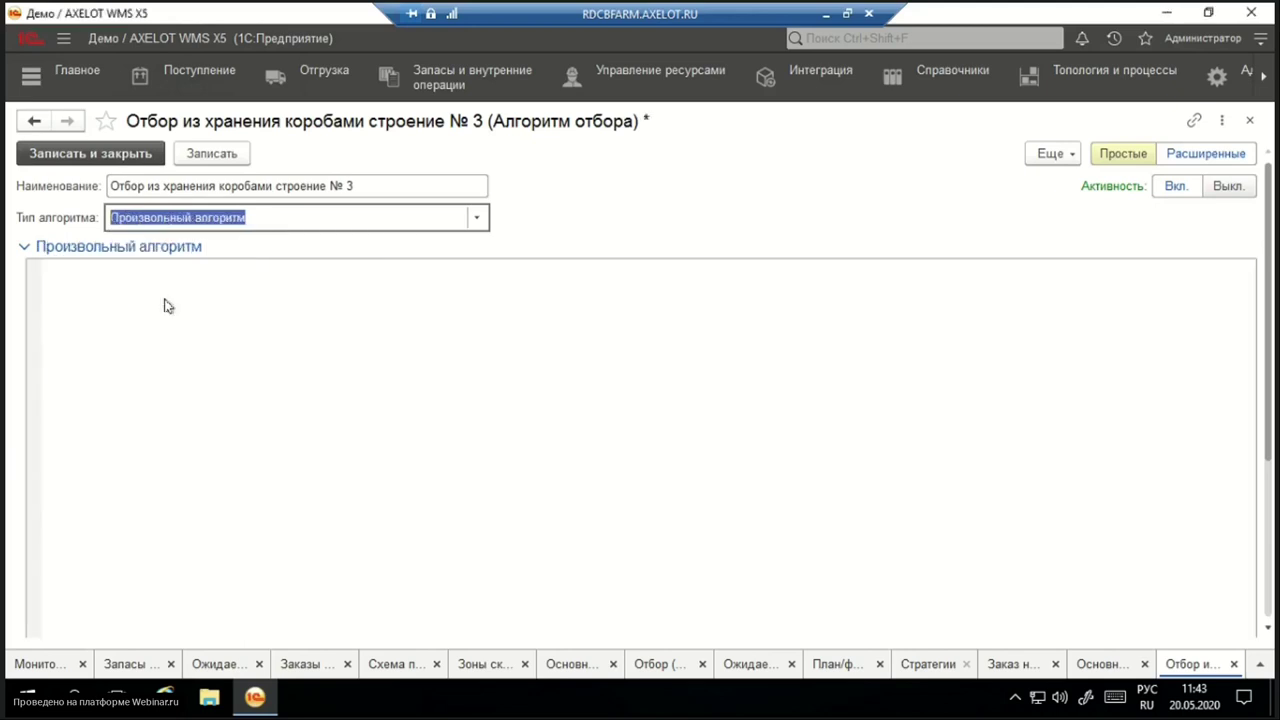
pyautogui.click(476, 217)
pyautogui.click(209, 268)
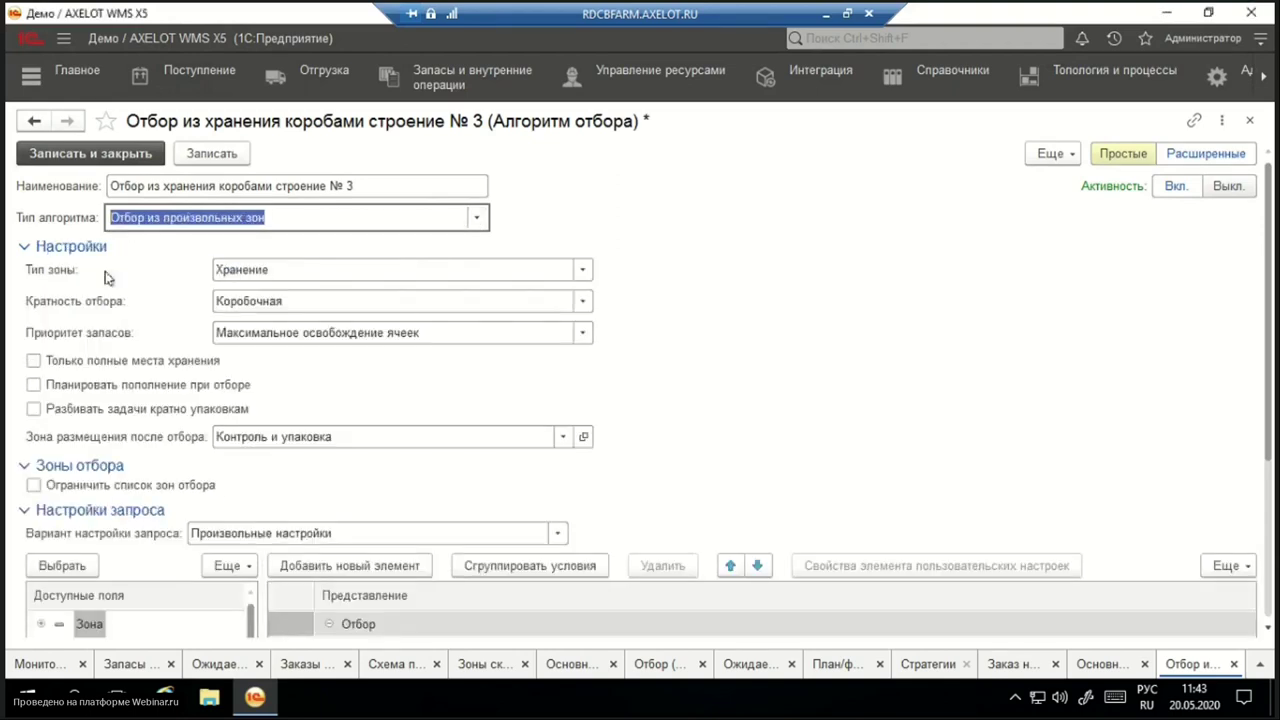
# Examine the picking algorithm's options for zone type, picking multiplicity and stock priority without changing any of them.
pyautogui.click(583, 271)
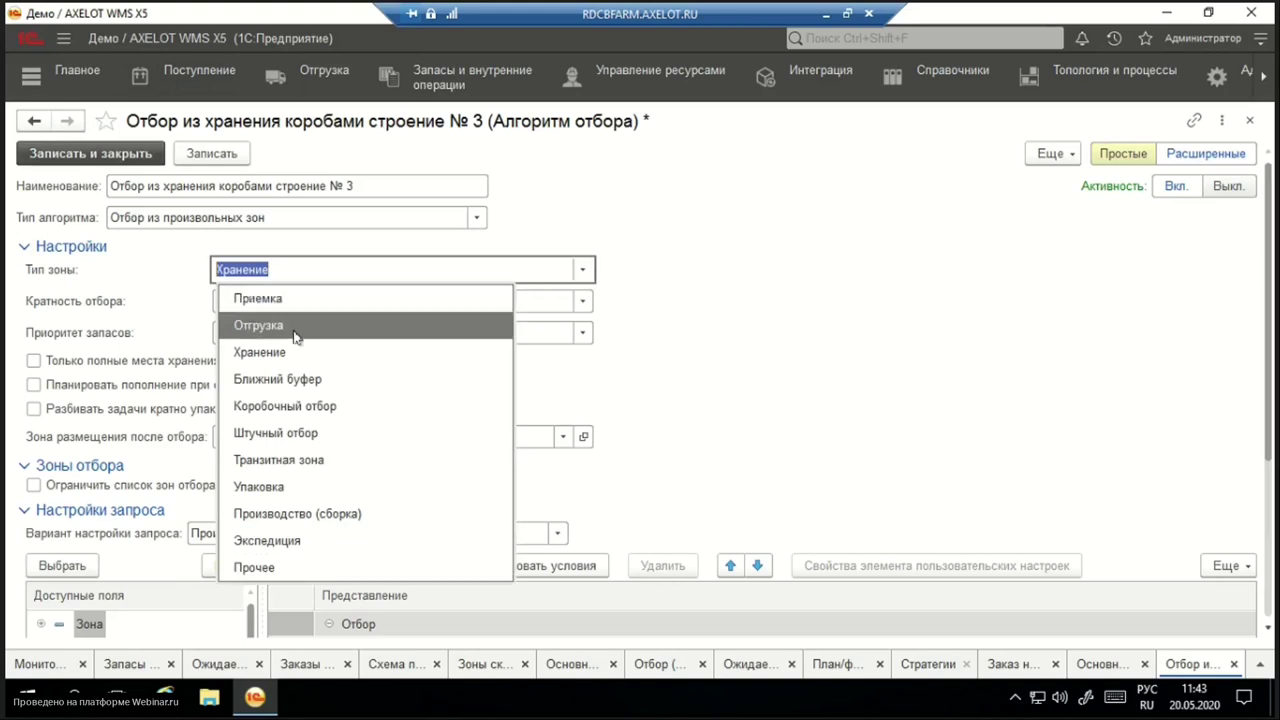
pyautogui.click(100, 258)
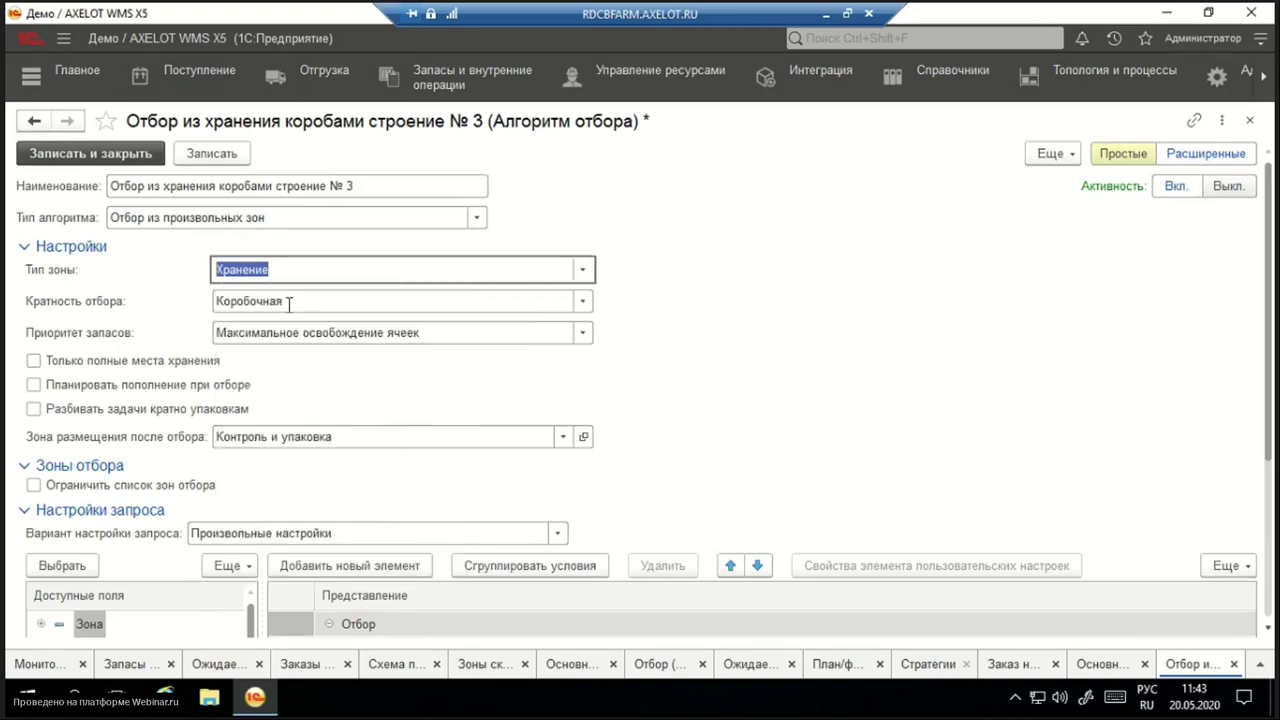
pyautogui.click(318, 301)
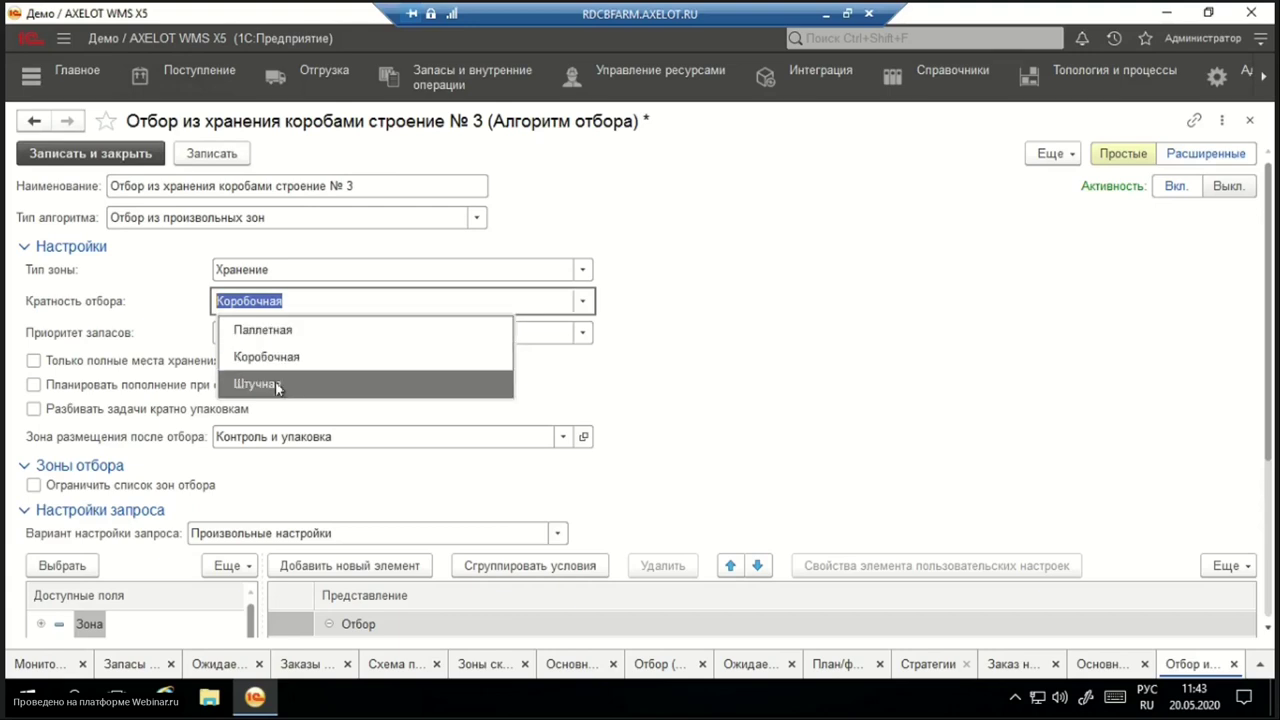
pyautogui.press('Tab')
pyautogui.click(306, 330)
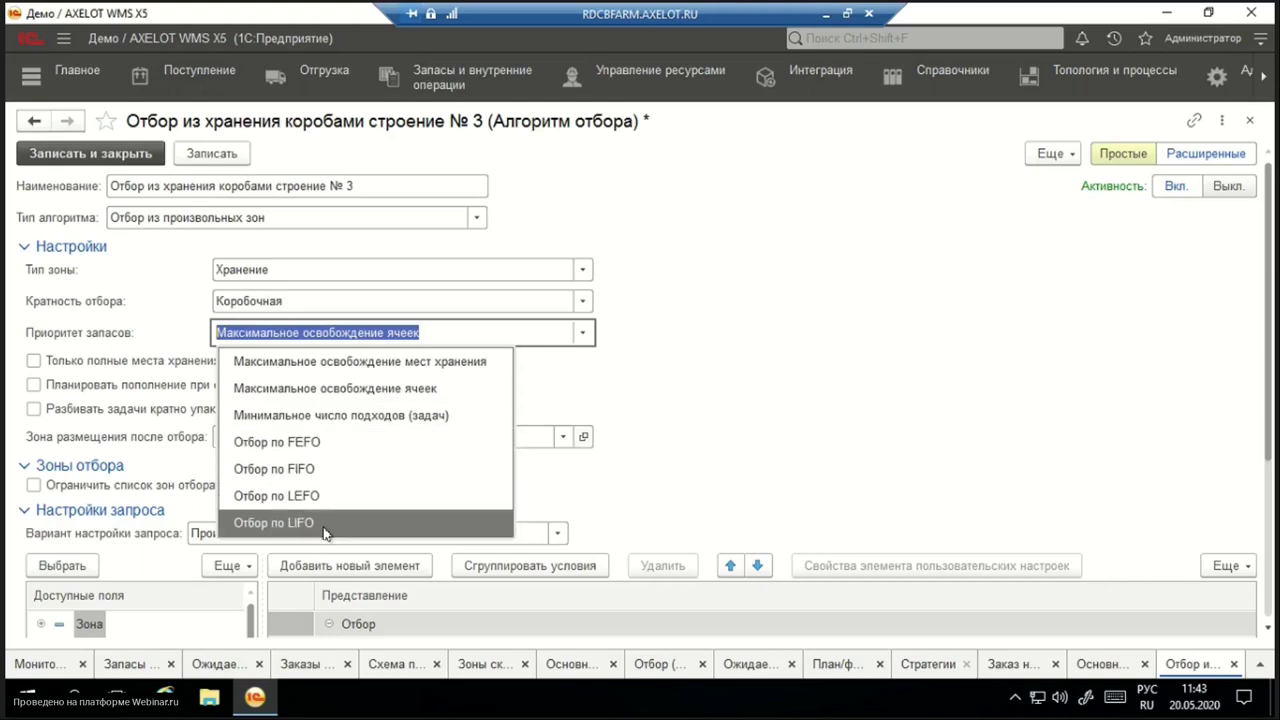
pyautogui.click(858, 376)
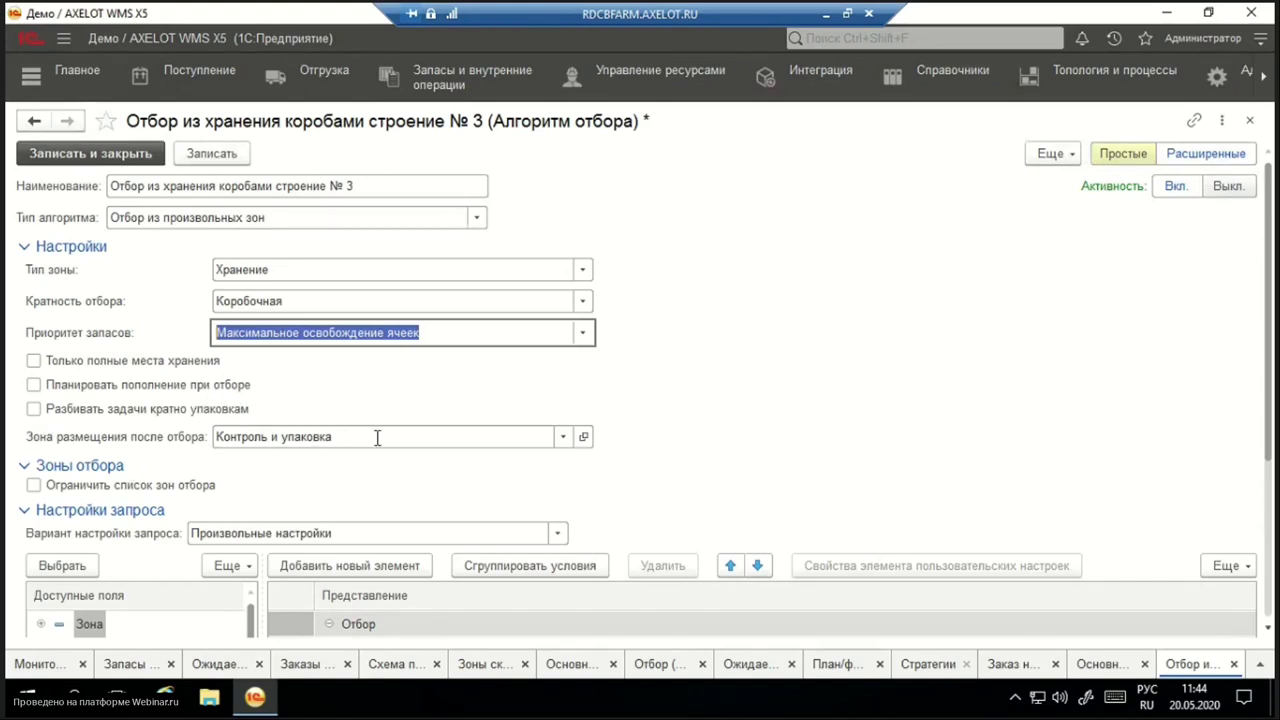
# Examine the picking algorithm's placement zone after picking, plus the available fields and the zone filter in its custom query settings.
pyautogui.click(563, 437)
pyautogui.click(563, 437)
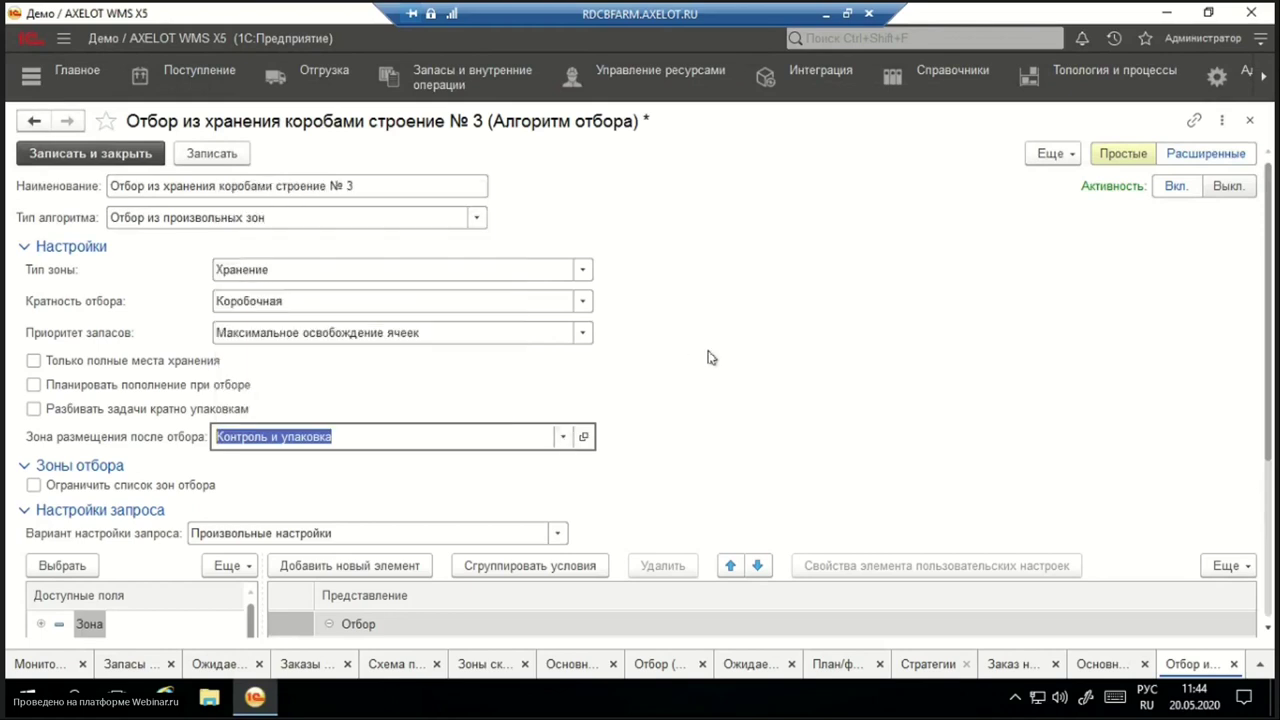
pyautogui.scroll(-3, 291, 366)
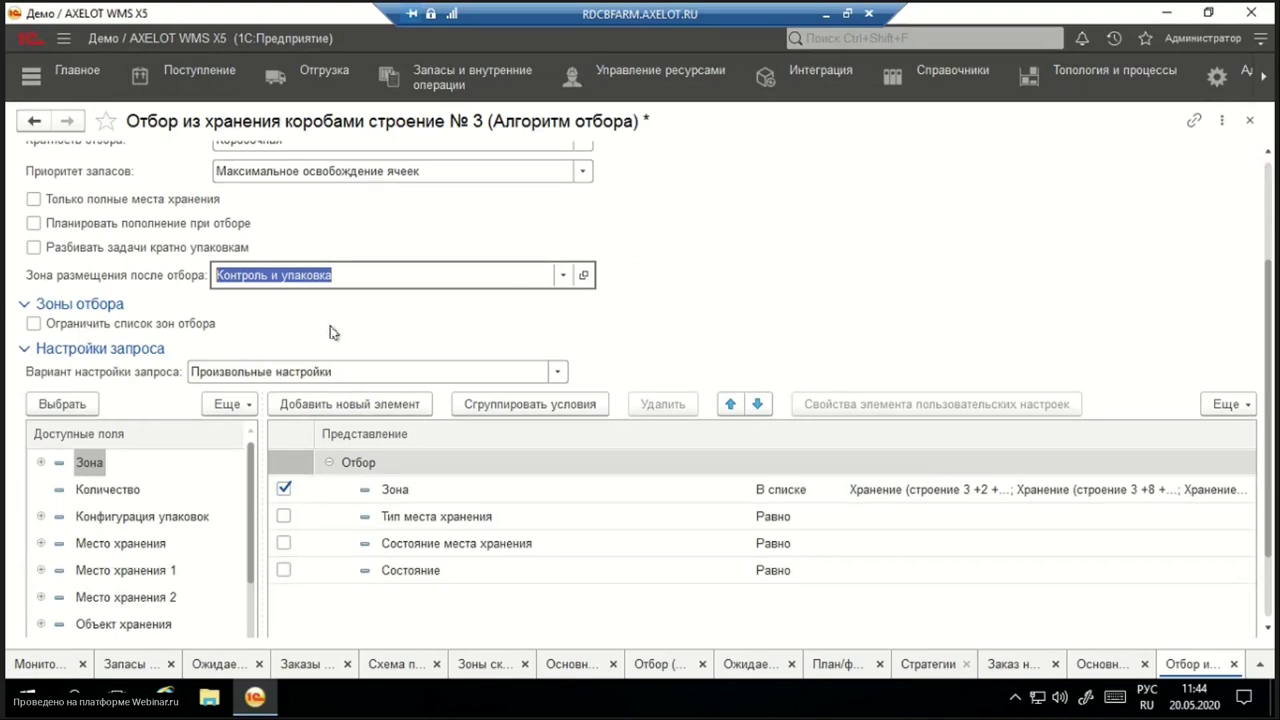
pyautogui.scroll(-2, 329, 331)
pyautogui.click(117, 473)
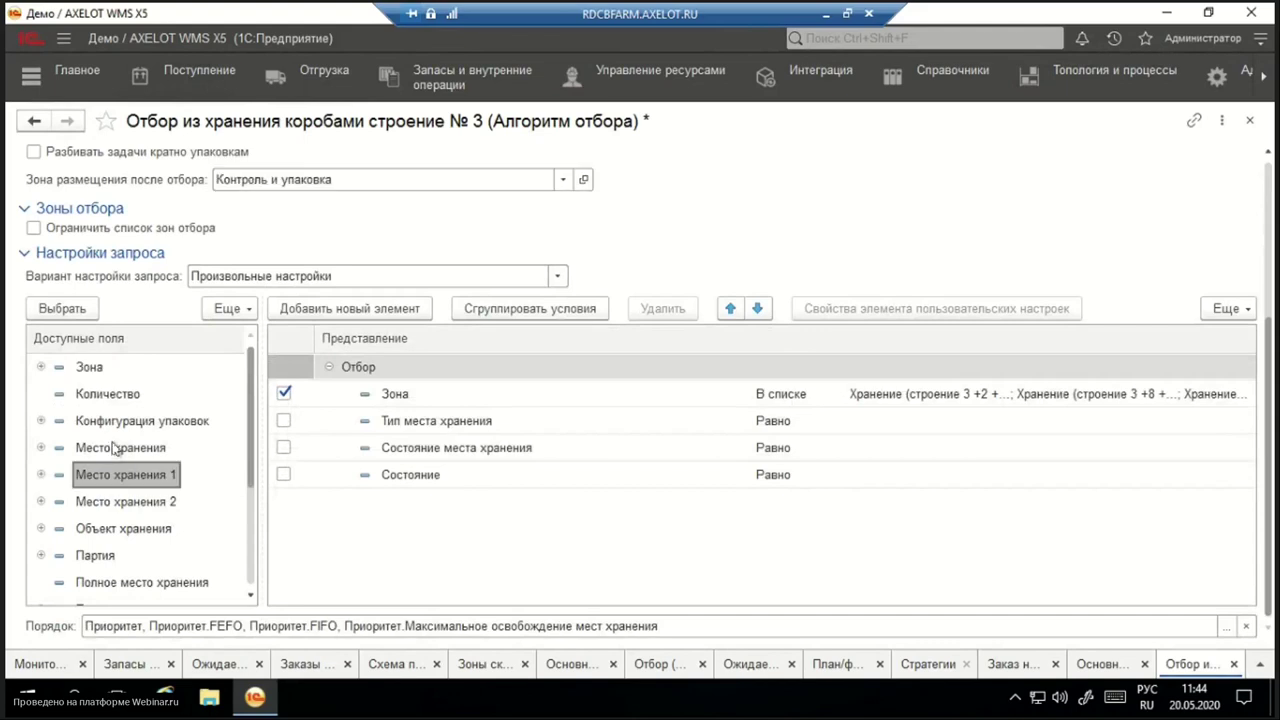
pyautogui.click(88, 367)
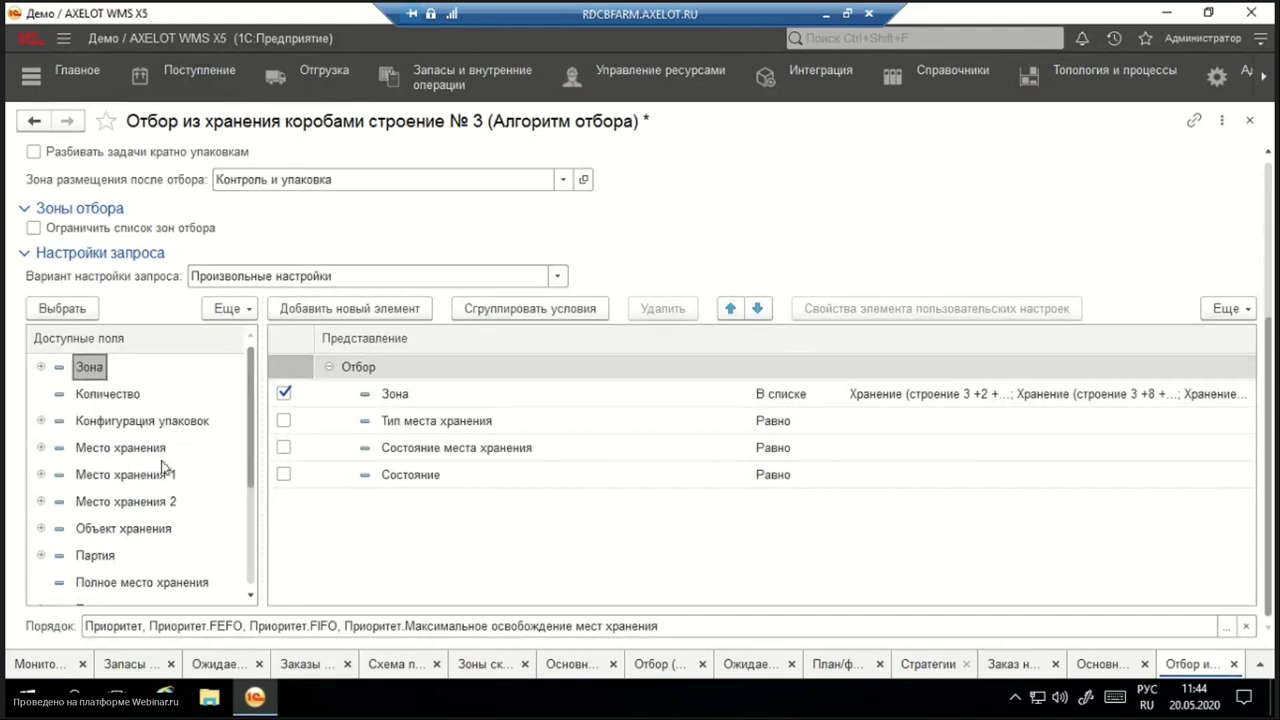
pyautogui.scroll(1, 192, 497)
pyautogui.scroll(-1, 402, 490)
pyautogui.click(588, 393)
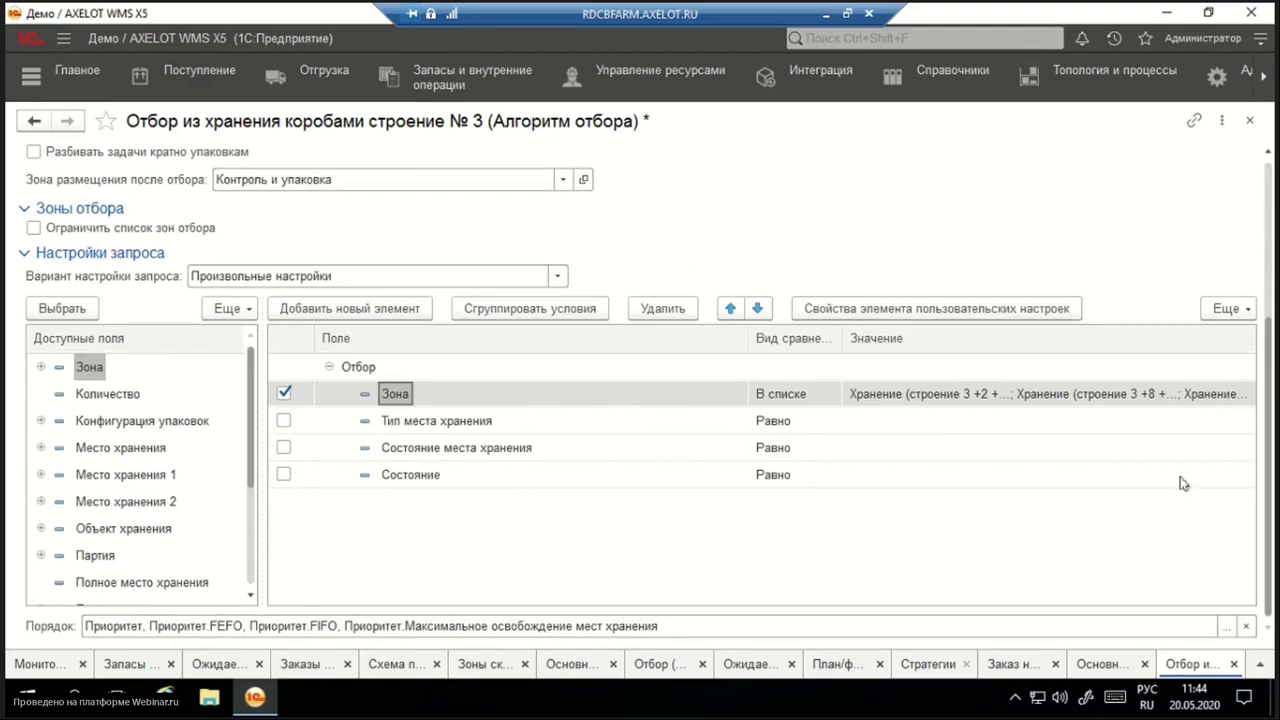
pyautogui.click(101, 449)
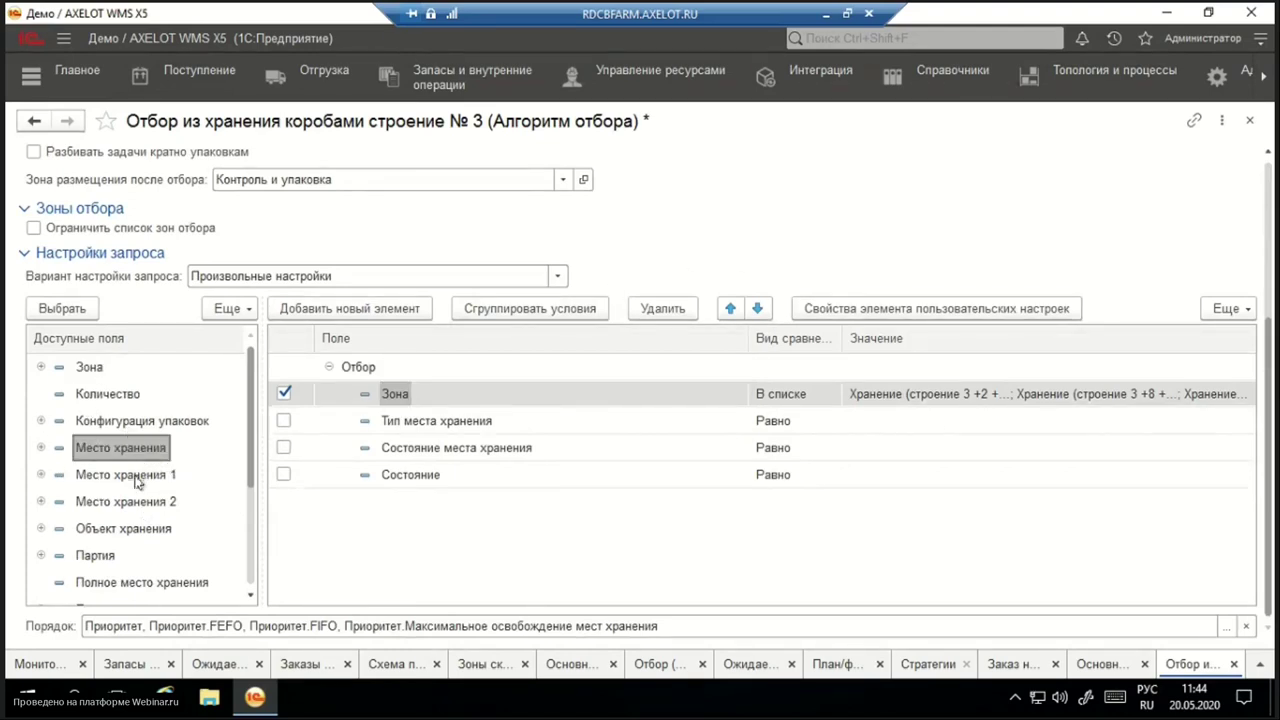
pyautogui.click(164, 484)
pyautogui.scroll(-4, 140, 480)
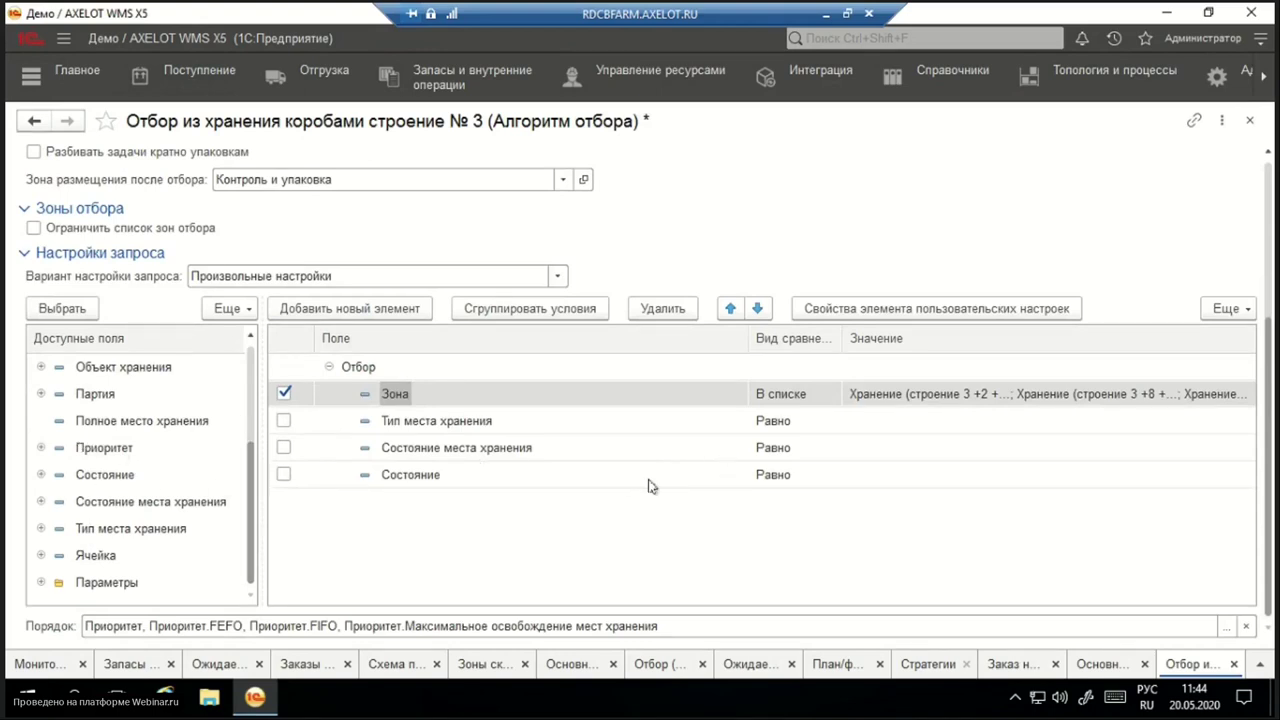
# Open the query's sort order for editing and examine the priority fields Приоритет, FEFO, FIFO and Максимальное освобождение мест хранения.
pyautogui.click(1226, 627)
pyautogui.click(626, 206)
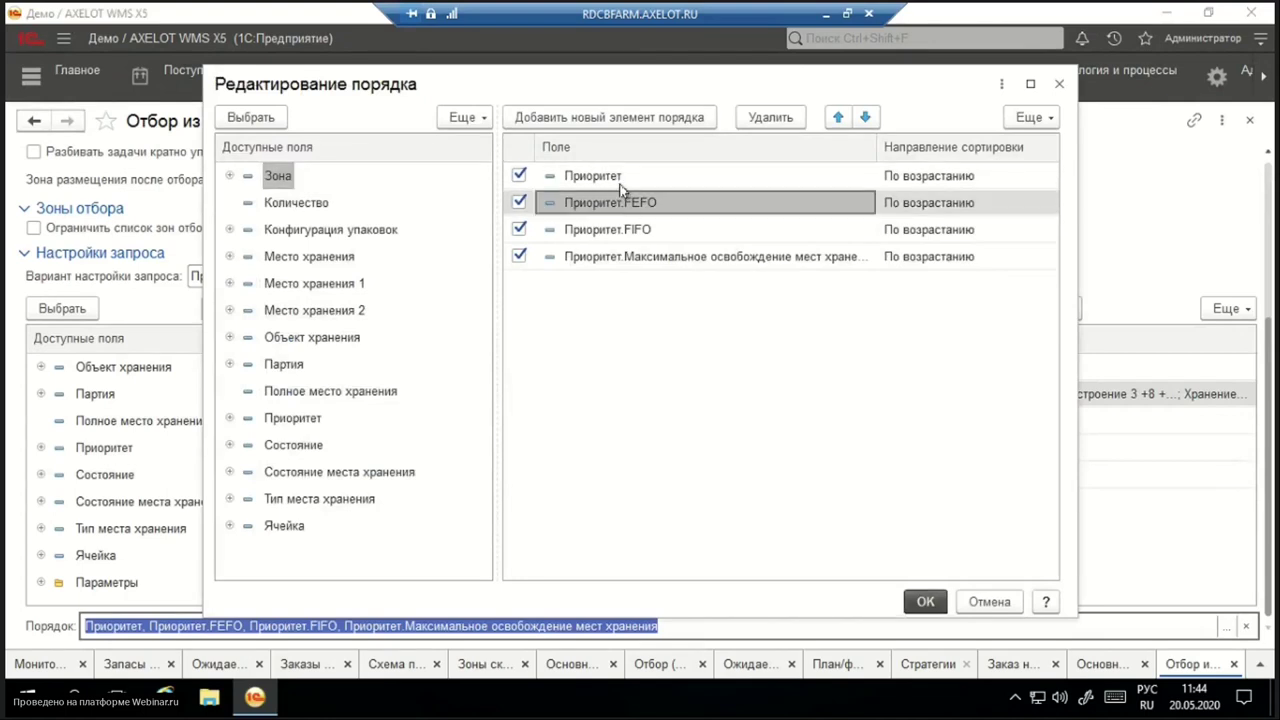
pyautogui.click(627, 232)
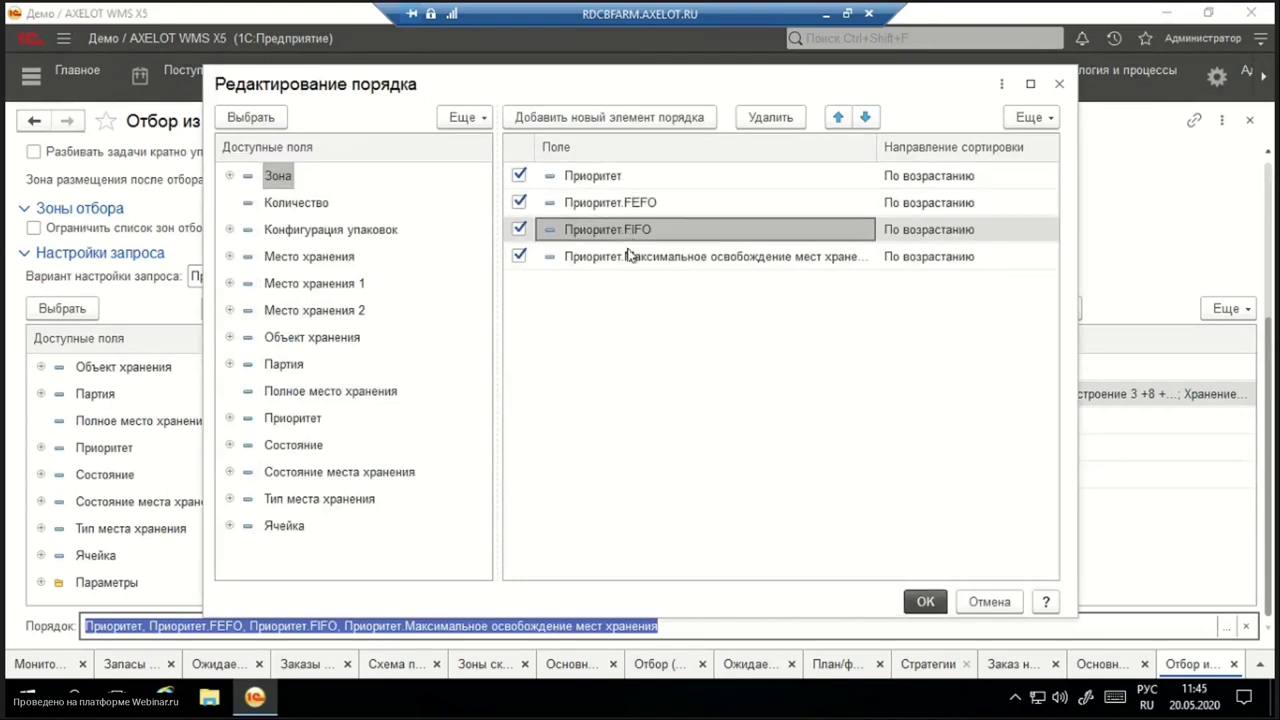
pyautogui.click(628, 250)
pyautogui.click(621, 202)
pyautogui.click(574, 185)
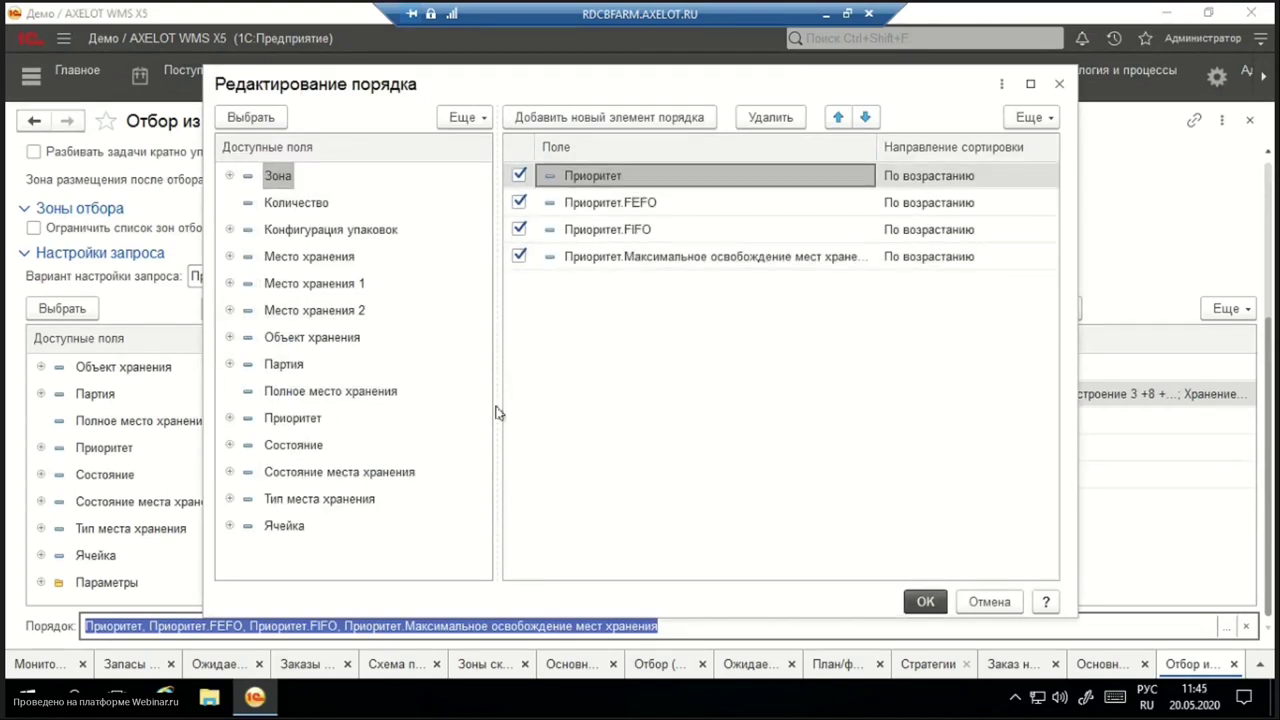
pyautogui.click(625, 234)
pyautogui.click(603, 185)
pyautogui.click(610, 234)
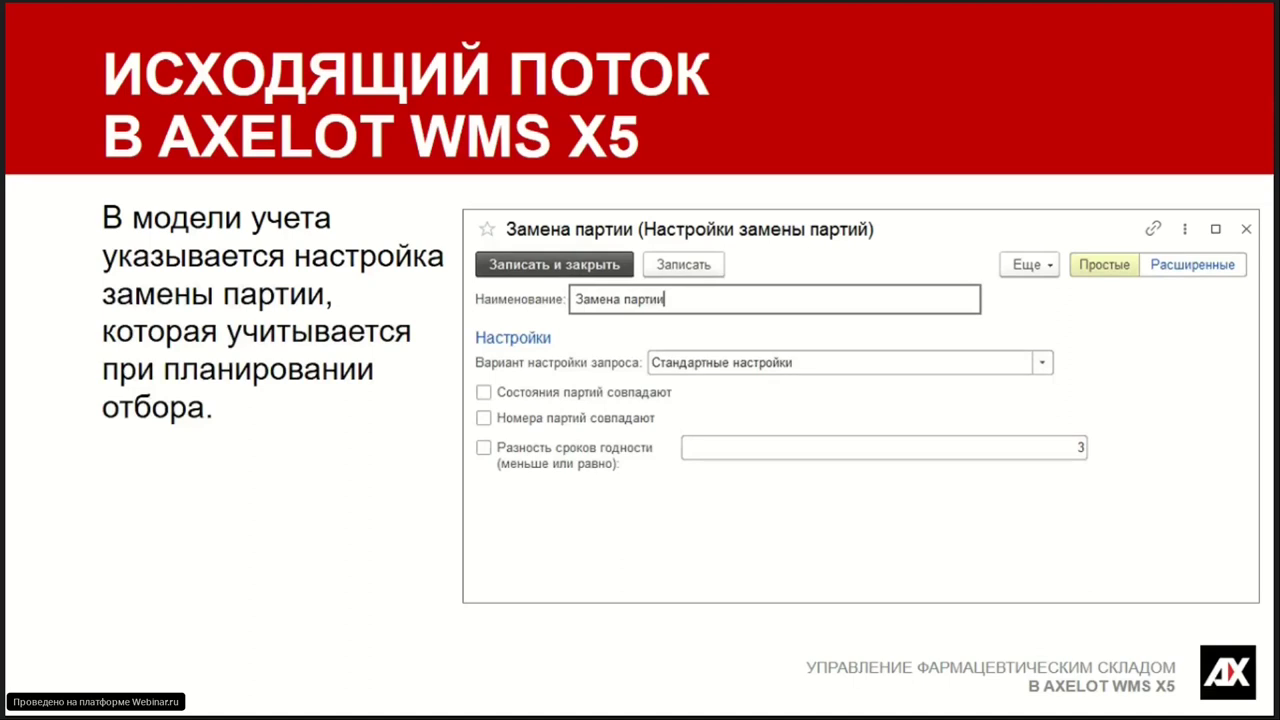
pyautogui.press('Right')
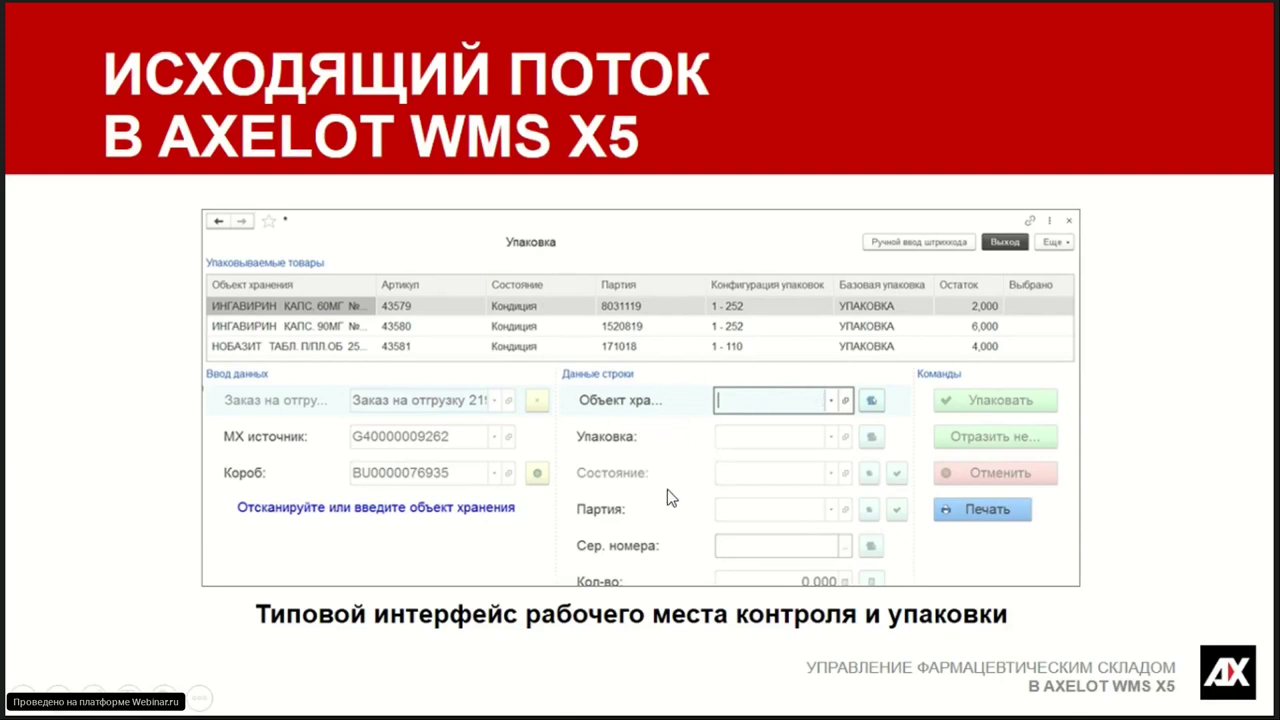
pyautogui.press('Right')
pyautogui.press('Left')
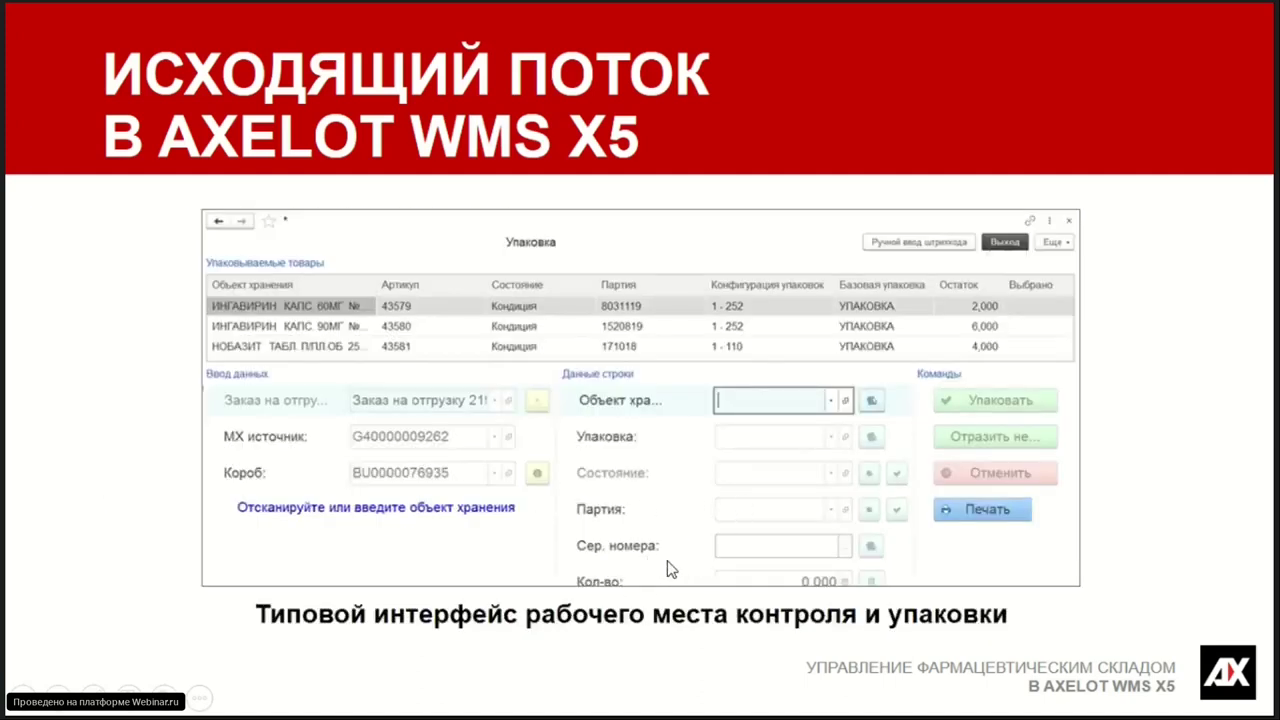